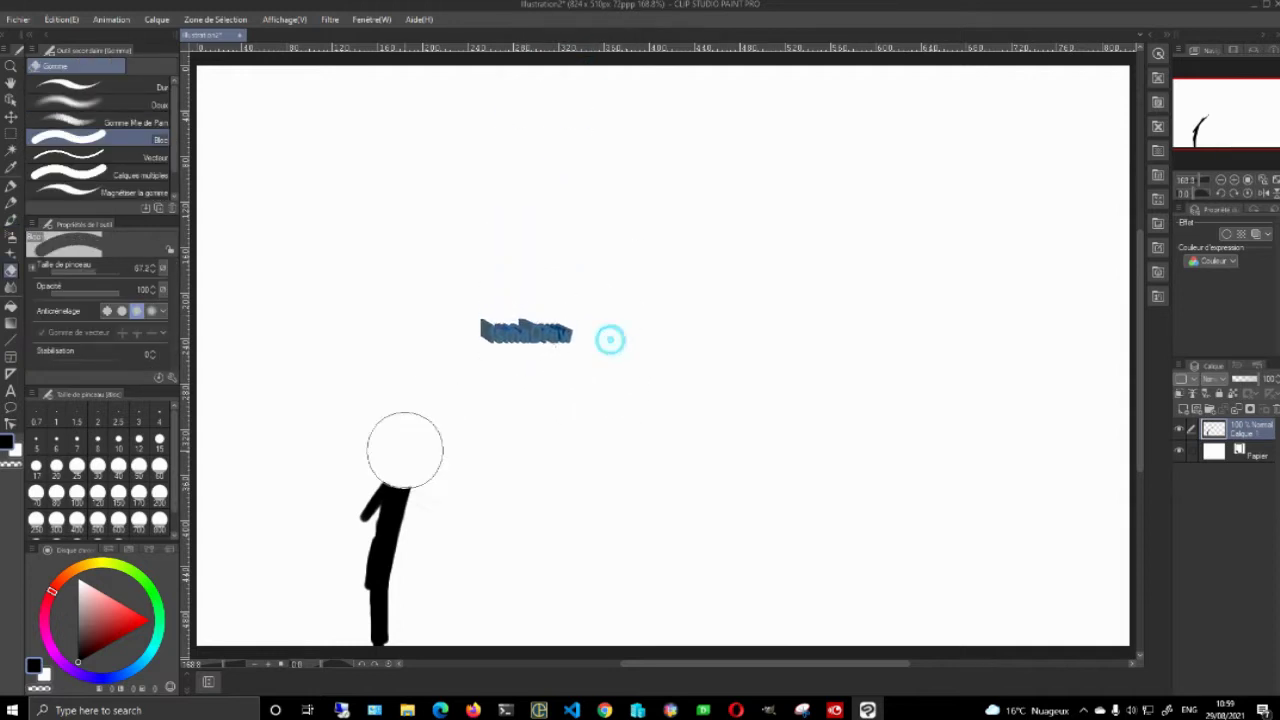
# Sketch the left shoulder and arm line with the dense watercolour brush, curving up from the canvas's lower edge
pyautogui.press('b')
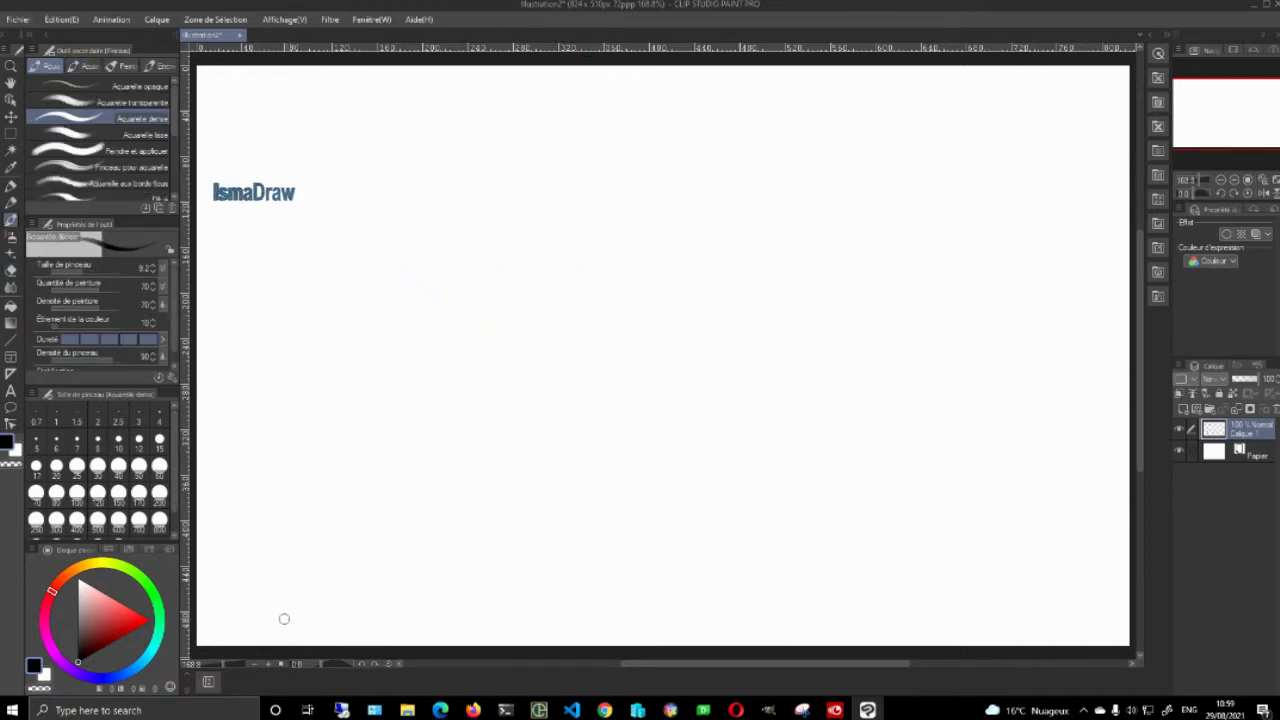
pyautogui.moveTo(268, 592); pyautogui.dragTo(268, 655)
pyautogui.moveTo(268, 592)
pyautogui.mouseDown()
pyautogui.moveTo(295, 467)
pyautogui.moveTo(443, 349)
pyautogui.mouseUp()
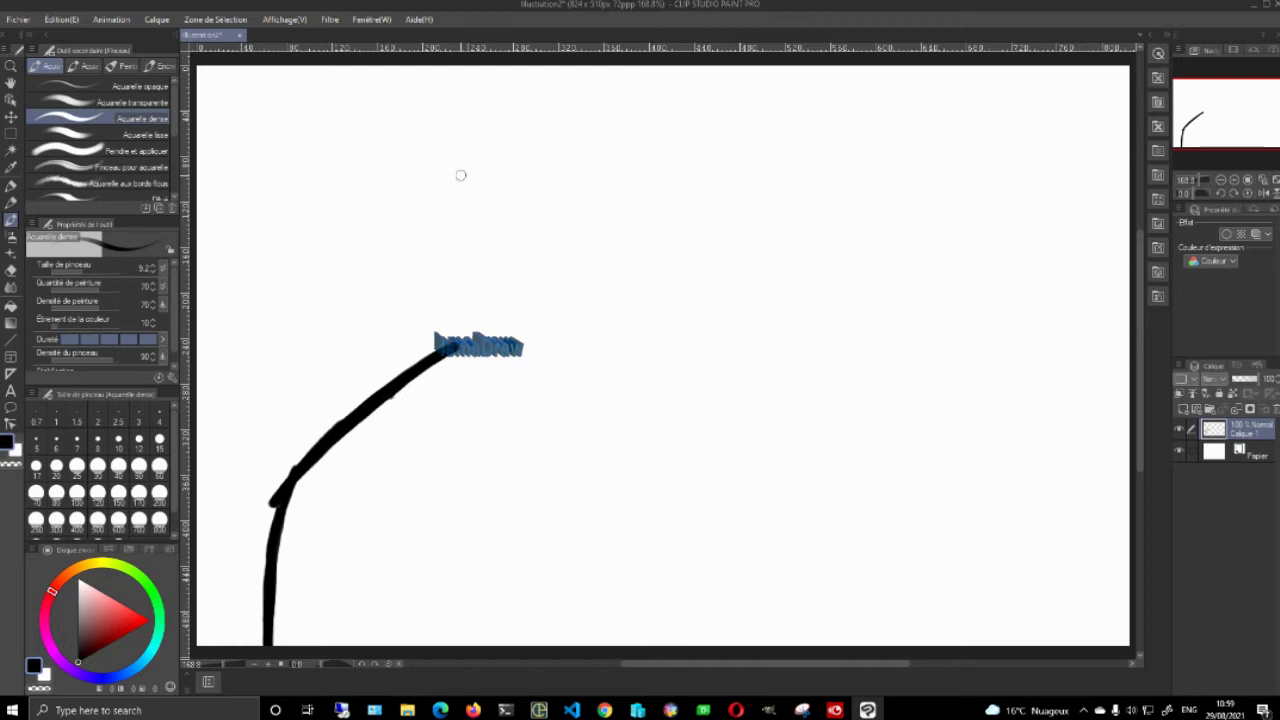
# Sketch a large rough circle for the head with overlapping strokes, touching the end of the shoulder line
pyautogui.moveTo(476, 275)
pyautogui.mouseDown()
pyautogui.moveTo(488, 418)
pyautogui.moveTo(530, 460)
pyautogui.moveTo(470, 228)
pyautogui.moveTo(503, 148)
pyautogui.mouseUp()
pyautogui.moveTo(446, 306); pyautogui.dragTo(578, 81)
pyautogui.moveTo(452, 218); pyautogui.dragTo(676, 68)
pyautogui.moveTo(523, 171); pyautogui.dragTo(503, 150)
pyautogui.moveTo(605, 122)
pyautogui.mouseDown()
pyautogui.moveTo(770, 92)
pyautogui.moveTo(860, 218)
pyautogui.mouseUp()
pyautogui.moveTo(448, 335)
pyautogui.mouseDown()
pyautogui.moveTo(573, 517)
pyautogui.moveTo(690, 490)
pyautogui.mouseUp()
pyautogui.moveTo(525, 432)
pyautogui.mouseDown()
pyautogui.moveTo(783, 480)
pyautogui.moveTo(773, 525)
pyautogui.mouseUp()
pyautogui.moveTo(566, 473); pyautogui.dragTo(867, 433)
pyautogui.moveTo(674, 471)
pyautogui.mouseDown()
pyautogui.moveTo(659, 505)
pyautogui.moveTo(898, 347)
pyautogui.mouseUp()
pyautogui.moveTo(759, 478); pyautogui.dragTo(833, 403)
pyautogui.moveTo(844, 173)
pyautogui.mouseDown()
pyautogui.moveTo(886, 269)
pyautogui.moveTo(893, 336)
pyautogui.mouseUp()
pyautogui.moveTo(853, 209); pyautogui.dragTo(881, 410)
pyautogui.moveTo(880, 283); pyautogui.dragTo(797, 515)
pyautogui.moveTo(879, 412); pyautogui.dragTo(667, 541)
pyautogui.moveTo(497, 468); pyautogui.dragTo(750, 515)
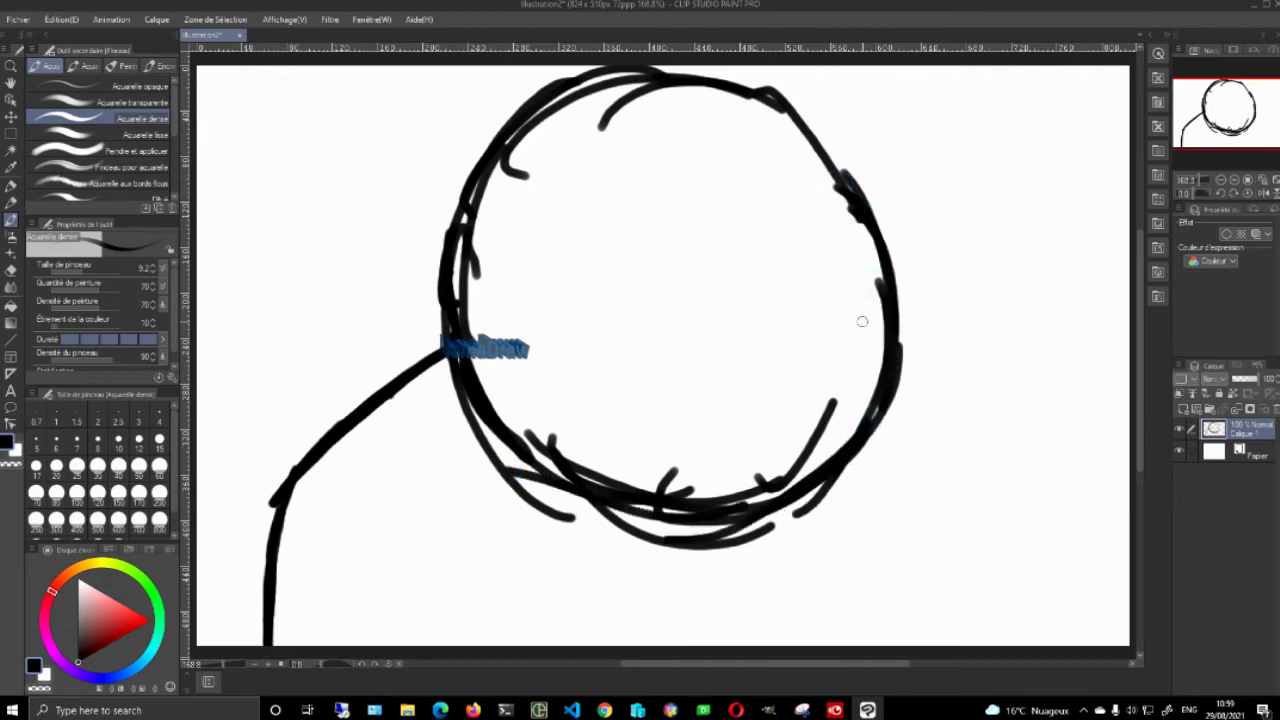
pyautogui.moveTo(600, 126); pyautogui.dragTo(810, 128)
pyautogui.moveTo(725, 88); pyautogui.dragTo(868, 178)
pyautogui.moveTo(780, 115); pyautogui.dragTo(900, 305)
pyautogui.moveTo(902, 205); pyautogui.dragTo(878, 435)
pyautogui.moveTo(890, 367); pyautogui.dragTo(838, 140)
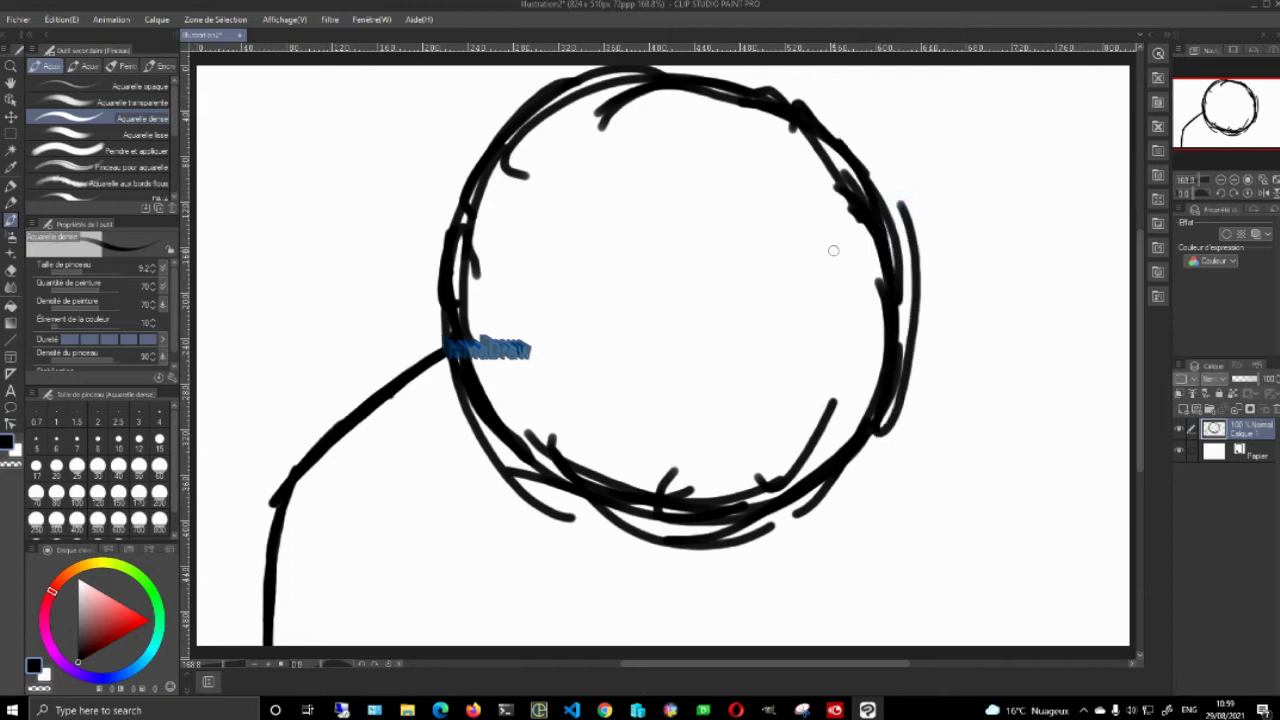
# Sketch the right shoulder line sloping down from the head and reinforce the left arm line
pyautogui.moveTo(906, 313); pyautogui.dragTo(1114, 425)
pyautogui.moveTo(948, 322)
pyautogui.mouseDown()
pyautogui.moveTo(1078, 424)
pyautogui.moveTo(1110, 440)
pyautogui.mouseUp()
pyautogui.moveTo(275, 505); pyautogui.dragTo(257, 583)
pyautogui.moveTo(273, 507); pyautogui.dragTo(271, 645)
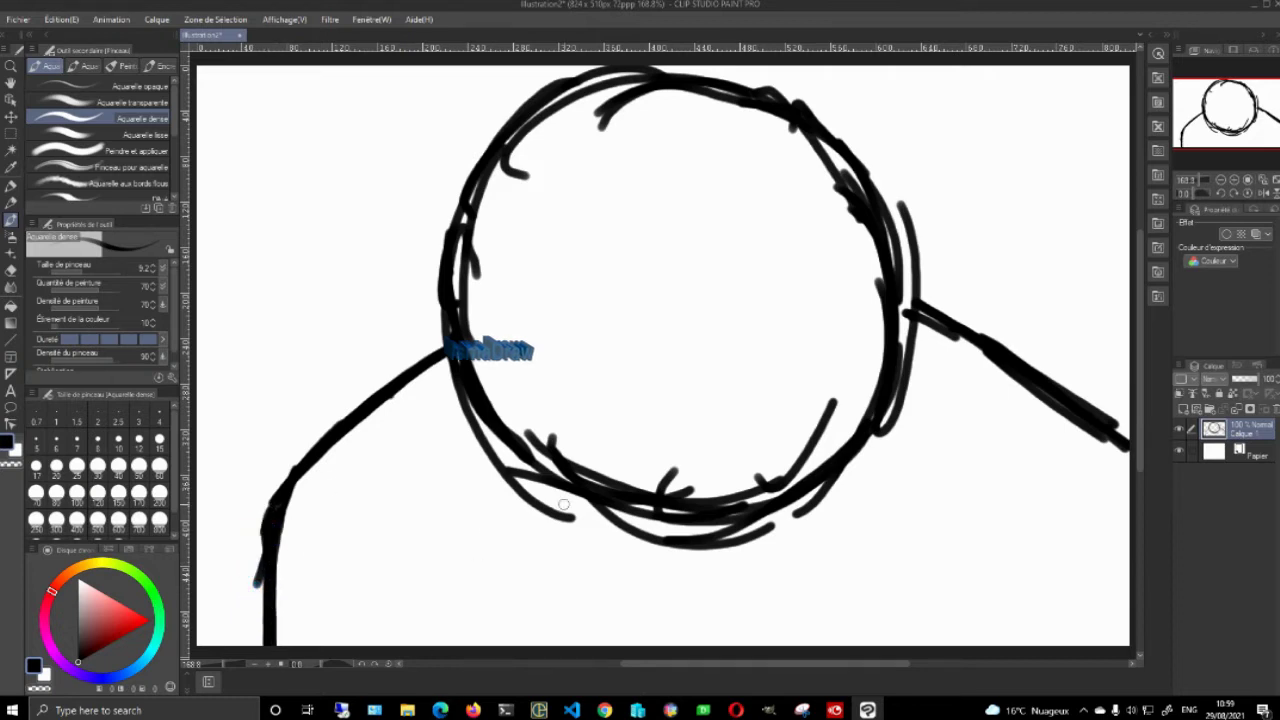
pyautogui.moveTo(597, 314); pyautogui.dragTo(643, 530)
pyautogui.moveTo(597, 282); pyautogui.dragTo(650, 530)
pyautogui.moveTo(586, 222); pyautogui.dragTo(600, 371)
pyautogui.moveTo(584, 168); pyautogui.dragTo(630, 453)
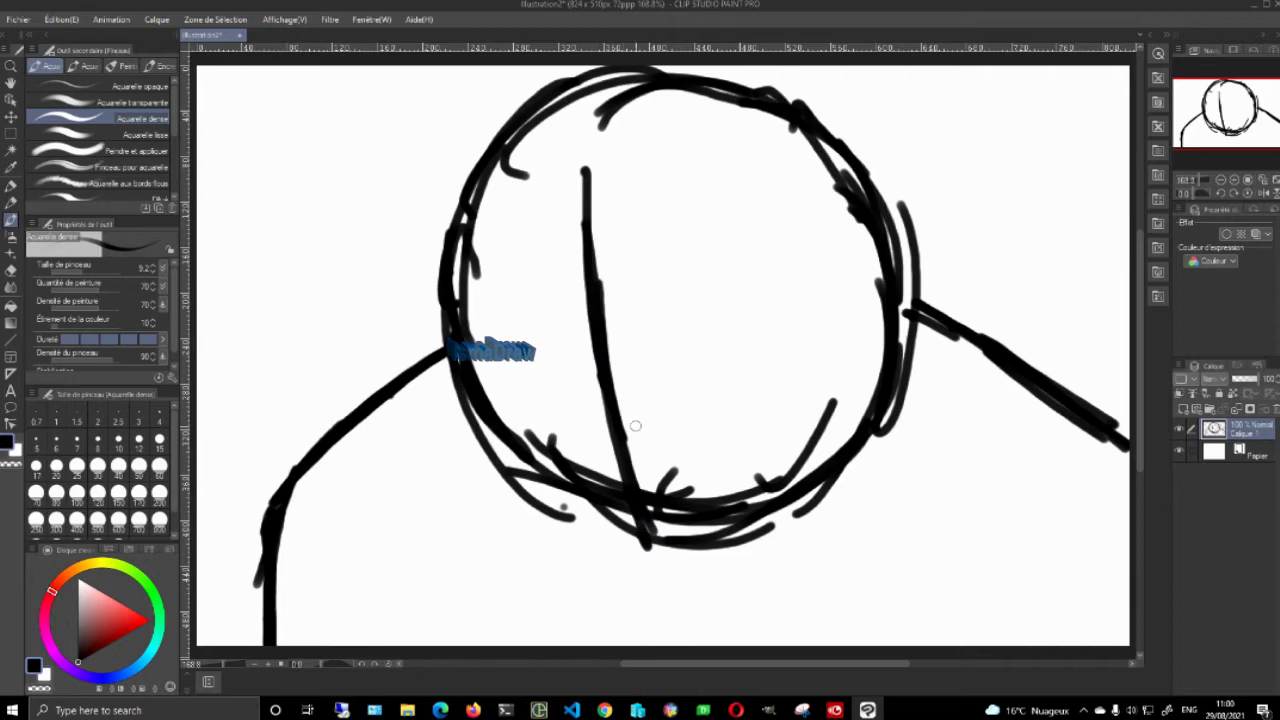
pyautogui.hotkey('ctrl', 'z')
pyautogui.hotkey('ctrl', 'z')
pyautogui.hotkey('ctrl', 'z')
pyautogui.hotkey('ctrl', 'z')
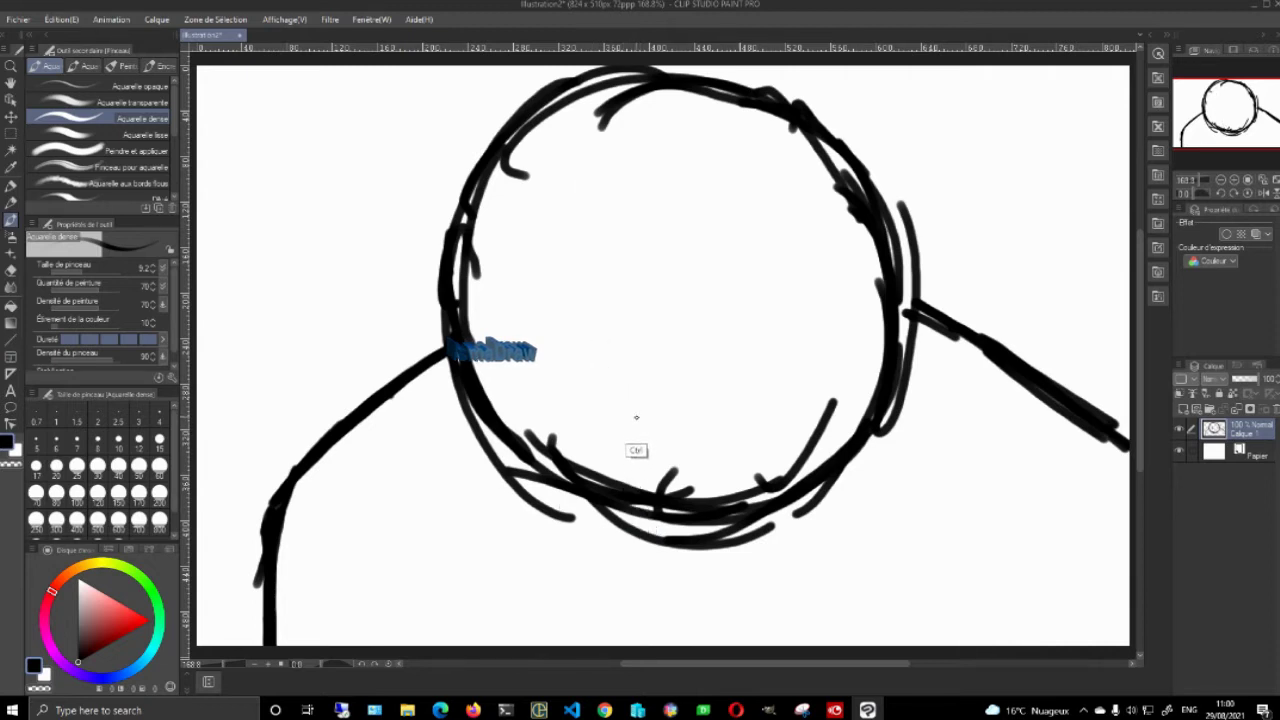
# Draw a slightly curved vertical centre line through the head, from the chin up to the crown
pyautogui.moveTo(661, 541); pyautogui.dragTo(634, 365)
pyautogui.moveTo(654, 523)
pyautogui.mouseDown()
pyautogui.moveTo(631, 366)
pyautogui.moveTo(630, 280)
pyautogui.mouseUp()
pyautogui.moveTo(654, 466); pyautogui.dragTo(629, 277)
pyautogui.moveTo(644, 421); pyautogui.dragTo(628, 223)
pyautogui.moveTo(631, 366); pyautogui.dragTo(624, 130)
pyautogui.moveTo(622, 262); pyautogui.dragTo(627, 66)
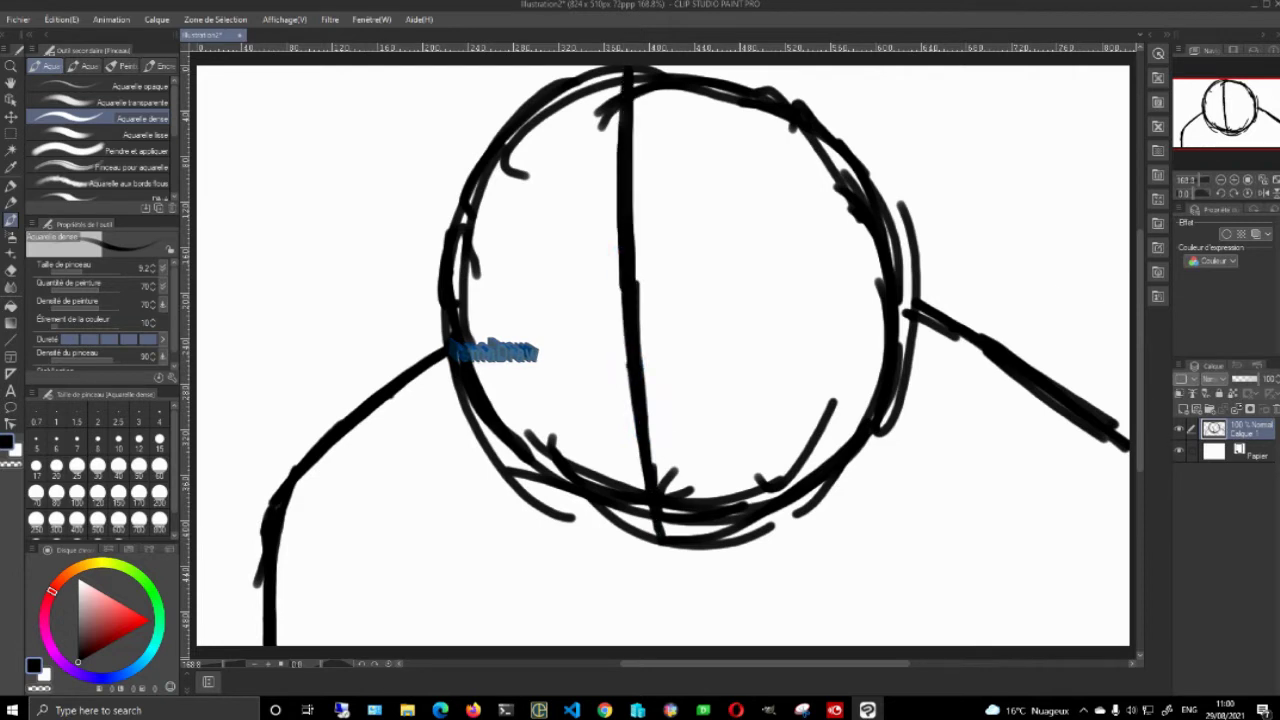
# Lower the rough sketch layer's opacity to 33% and add a new layer above it
pyautogui.moveTo(1262, 379); pyautogui.dragTo(1236, 379)
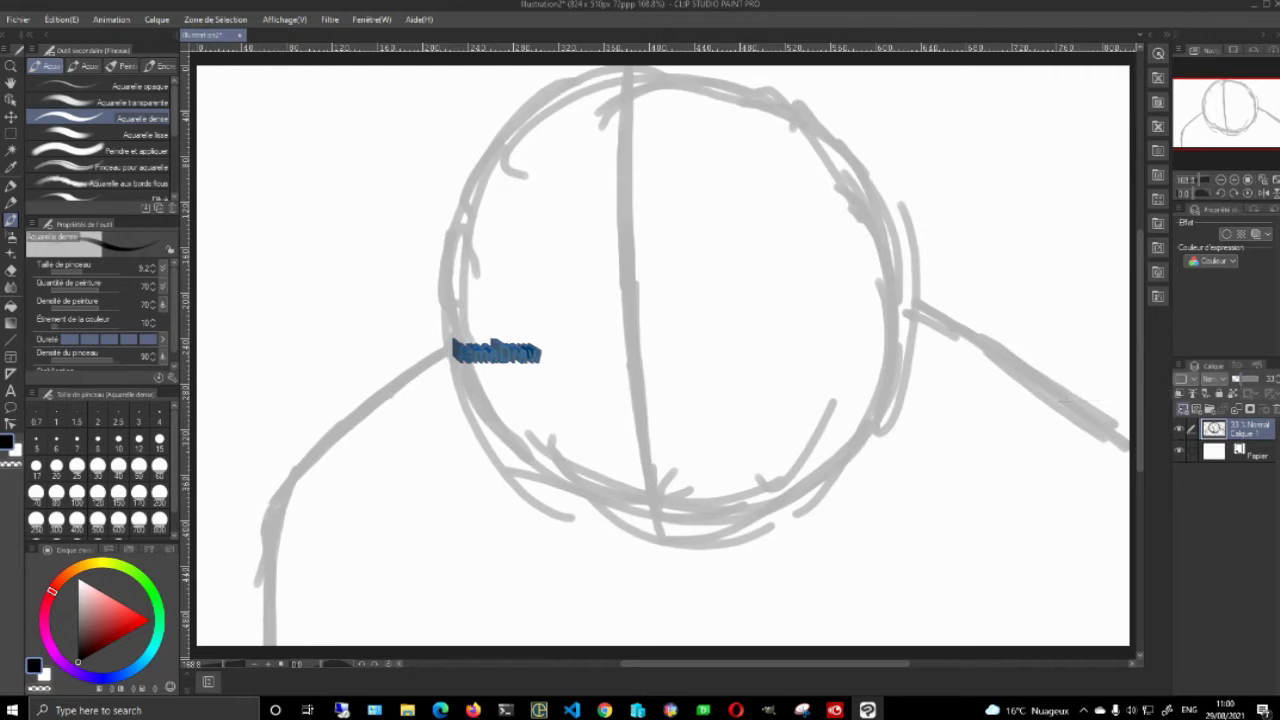
pyautogui.click(1183, 409)
# Ink the jawline on the new layer with brush size 4.4, tapering both cheeks to a pointed chin
pyautogui.click(1234, 179)
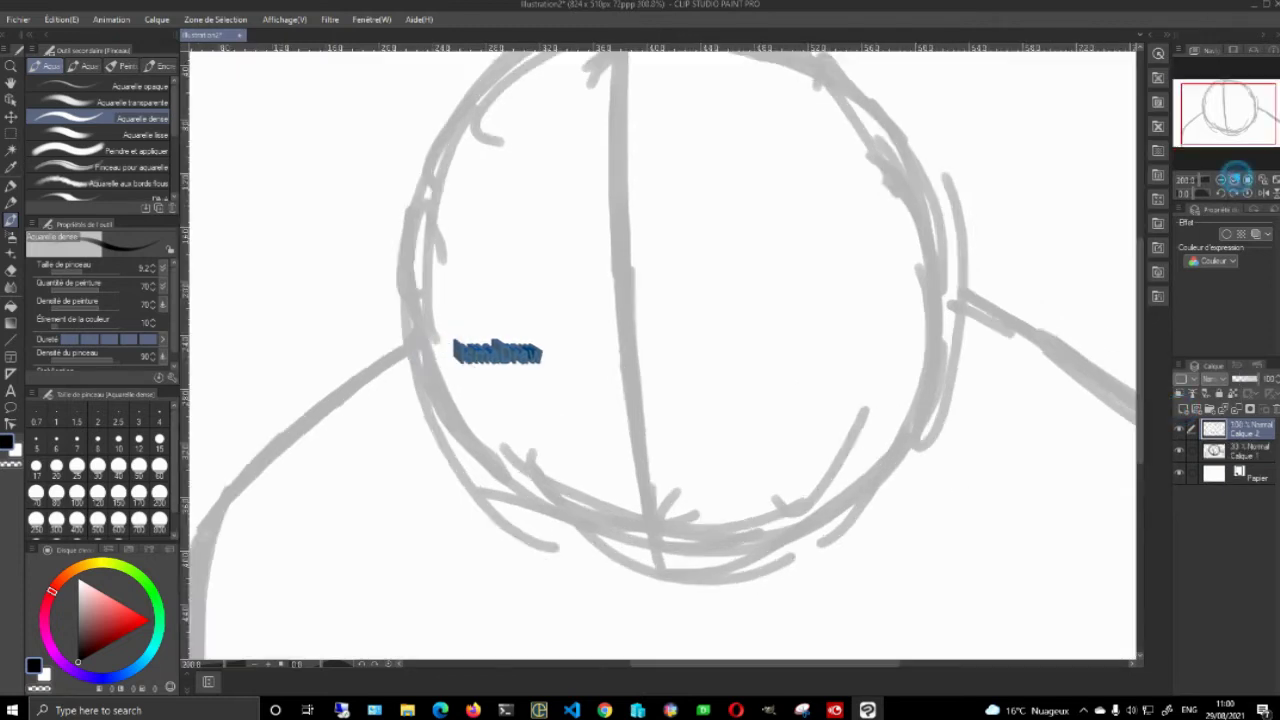
pyautogui.click(1234, 179)
pyautogui.click(1220, 179)
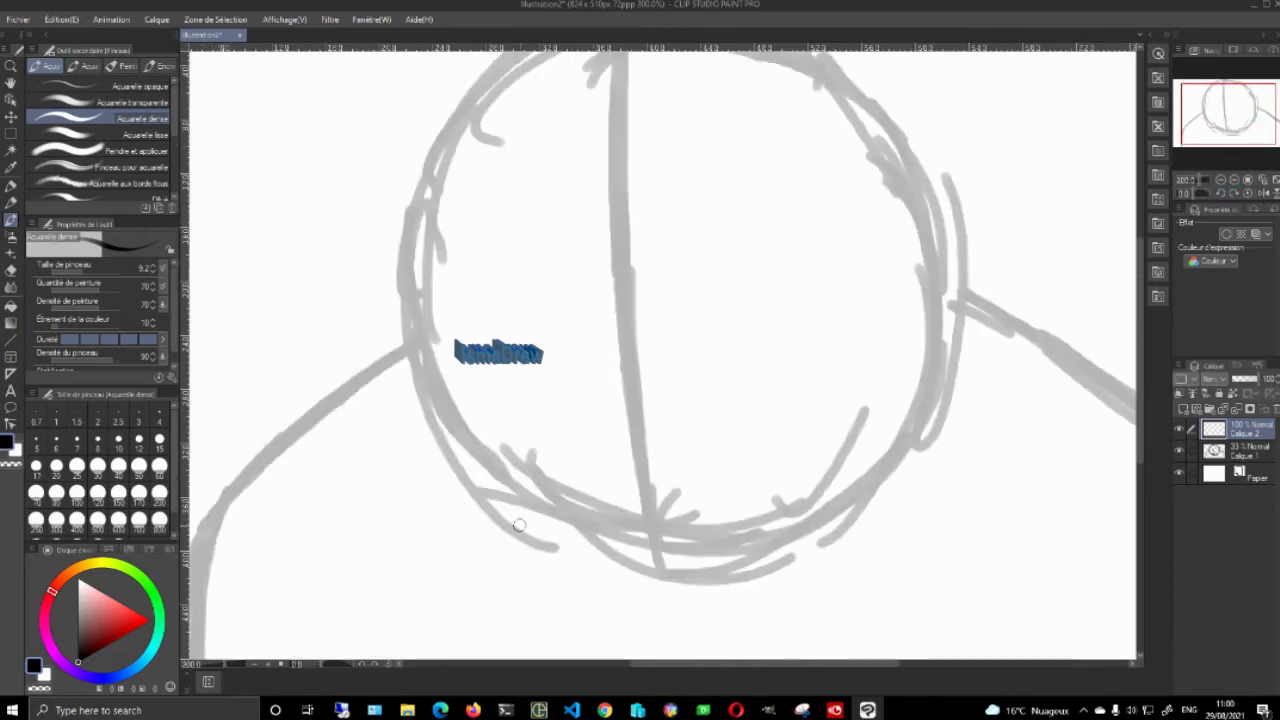
pyautogui.moveTo(462, 393); pyautogui.dragTo(460, 392)
pyautogui.moveTo(419, 333)
pyautogui.mouseDown()
pyautogui.moveTo(412, 250)
pyautogui.moveTo(455, 440)
pyautogui.moveTo(417, 286)
pyautogui.moveTo(440, 400)
pyautogui.moveTo(510, 507)
pyautogui.mouseUp()
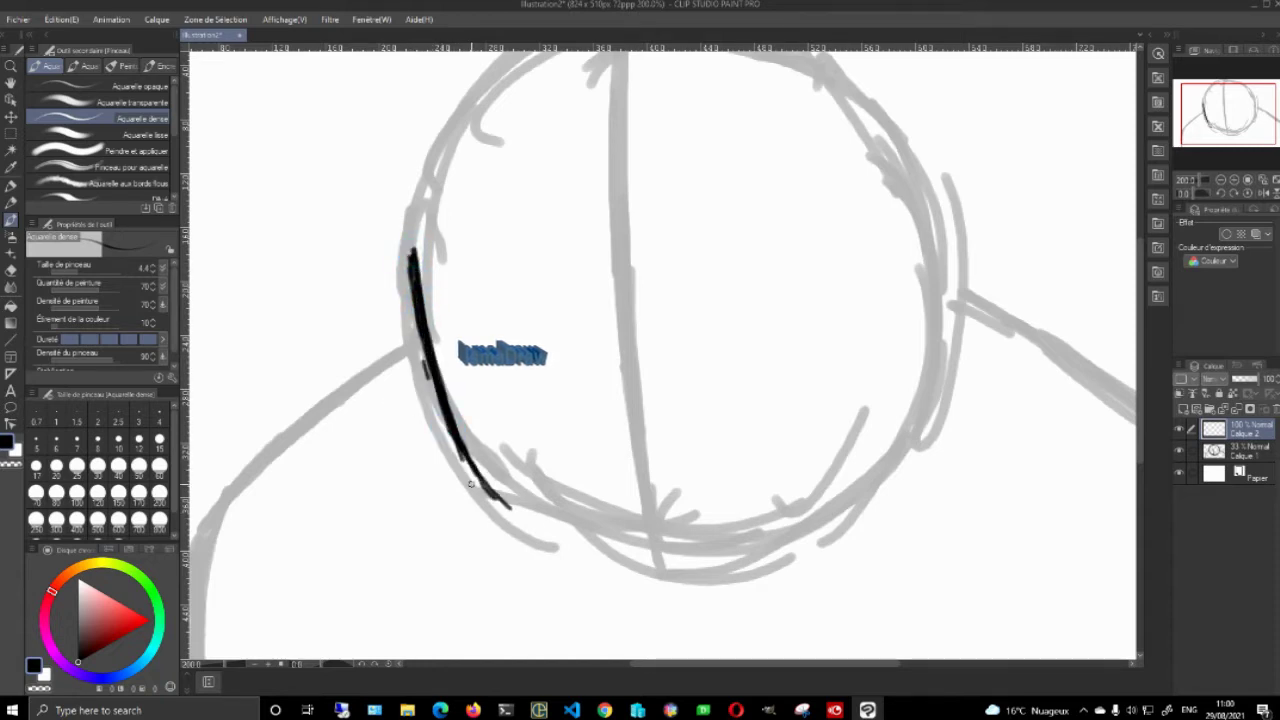
pyautogui.moveTo(445, 426)
pyautogui.mouseDown()
pyautogui.moveTo(471, 481)
pyautogui.moveTo(650, 600)
pyautogui.moveTo(635, 597)
pyautogui.moveTo(655, 603)
pyautogui.moveTo(580, 562)
pyautogui.moveTo(682, 605)
pyautogui.moveTo(637, 595)
pyautogui.moveTo(496, 502)
pyautogui.moveTo(623, 585)
pyautogui.moveTo(695, 598)
pyautogui.moveTo(654, 600)
pyautogui.moveTo(710, 571)
pyautogui.moveTo(695, 600)
pyautogui.moveTo(787, 561)
pyautogui.mouseUp()
pyautogui.moveTo(677, 604)
pyautogui.mouseDown()
pyautogui.moveTo(775, 562)
pyautogui.moveTo(697, 602)
pyautogui.moveTo(753, 572)
pyautogui.moveTo(713, 611)
pyautogui.moveTo(749, 593)
pyautogui.moveTo(815, 540)
pyautogui.moveTo(716, 603)
pyautogui.moveTo(821, 524)
pyautogui.moveTo(788, 562)
pyautogui.mouseUp()
pyautogui.moveTo(450, 414)
pyautogui.mouseDown()
pyautogui.moveTo(516, 506)
pyautogui.moveTo(556, 525)
pyautogui.mouseUp()
pyautogui.moveTo(472, 464)
pyautogui.mouseDown()
pyautogui.moveTo(536, 518)
pyautogui.moveTo(695, 604)
pyautogui.moveTo(674, 603)
pyautogui.moveTo(720, 594)
pyautogui.moveTo(862, 511)
pyautogui.mouseUp()
pyautogui.moveTo(945, 360); pyautogui.dragTo(912, 452)
pyautogui.moveTo(945, 358); pyautogui.dragTo(918, 442)
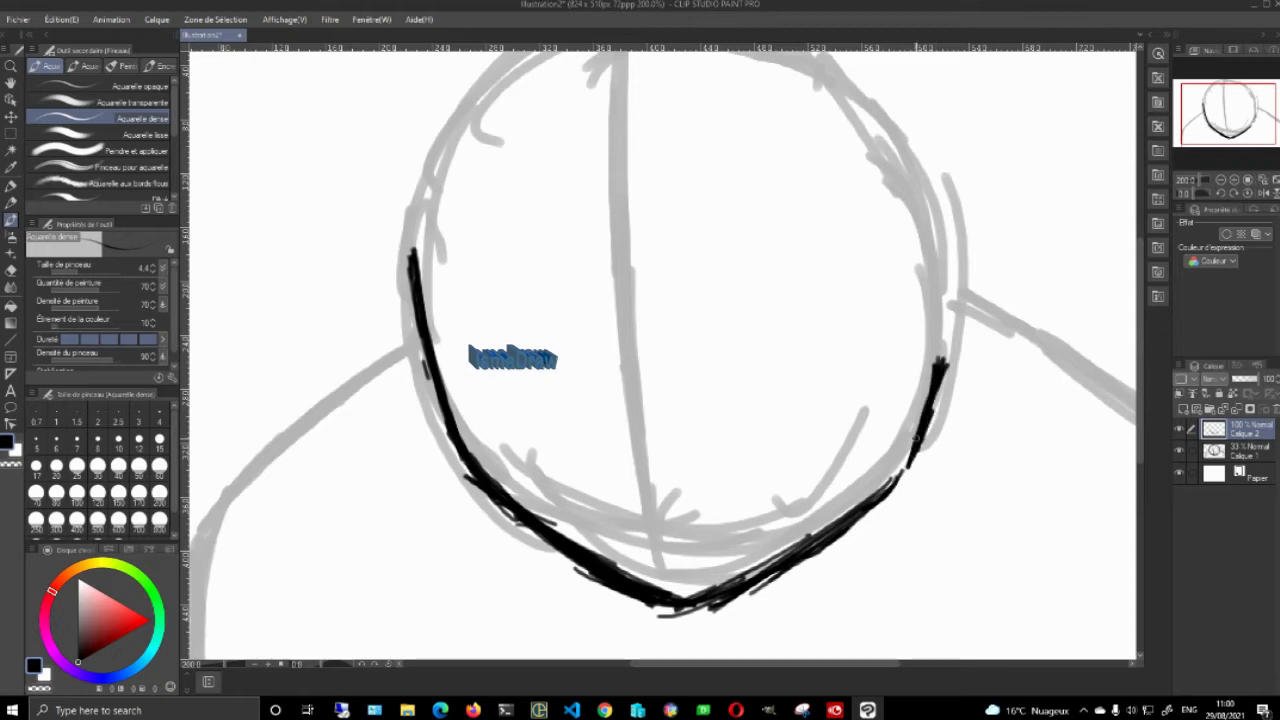
pyautogui.moveTo(452, 449)
pyautogui.mouseDown()
pyautogui.moveTo(500, 500)
pyautogui.moveTo(413, 296)
pyautogui.mouseUp()
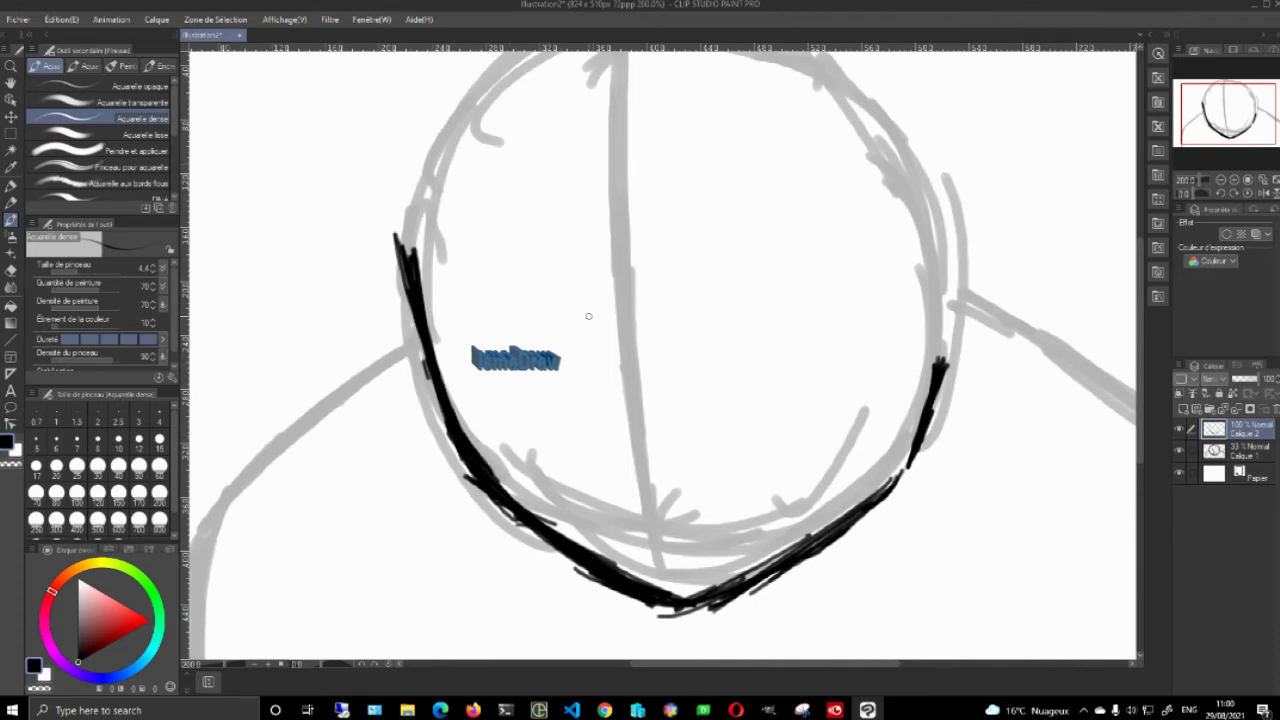
# Draw the nose beside the centre line with a vertical bridge stroke, short hatching and a small nostril mark
pyautogui.moveTo(601, 384); pyautogui.dragTo(604, 401)
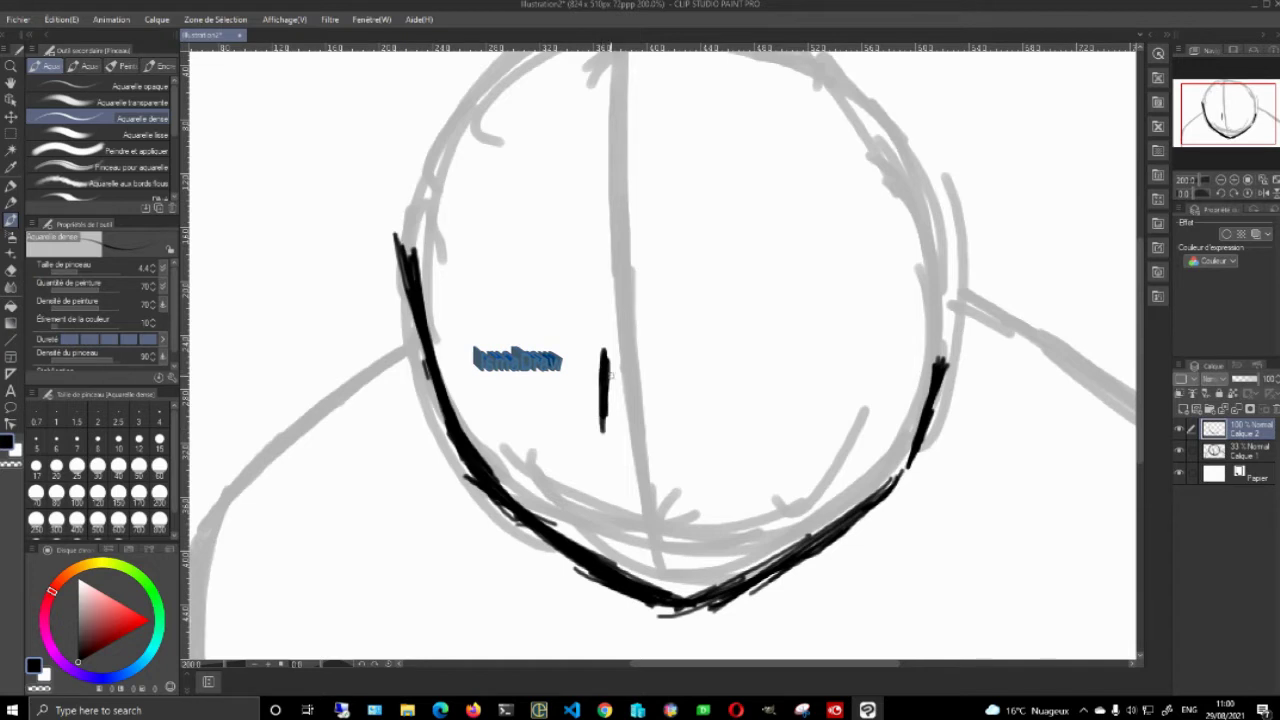
pyautogui.moveTo(614, 378); pyautogui.dragTo(632, 405)
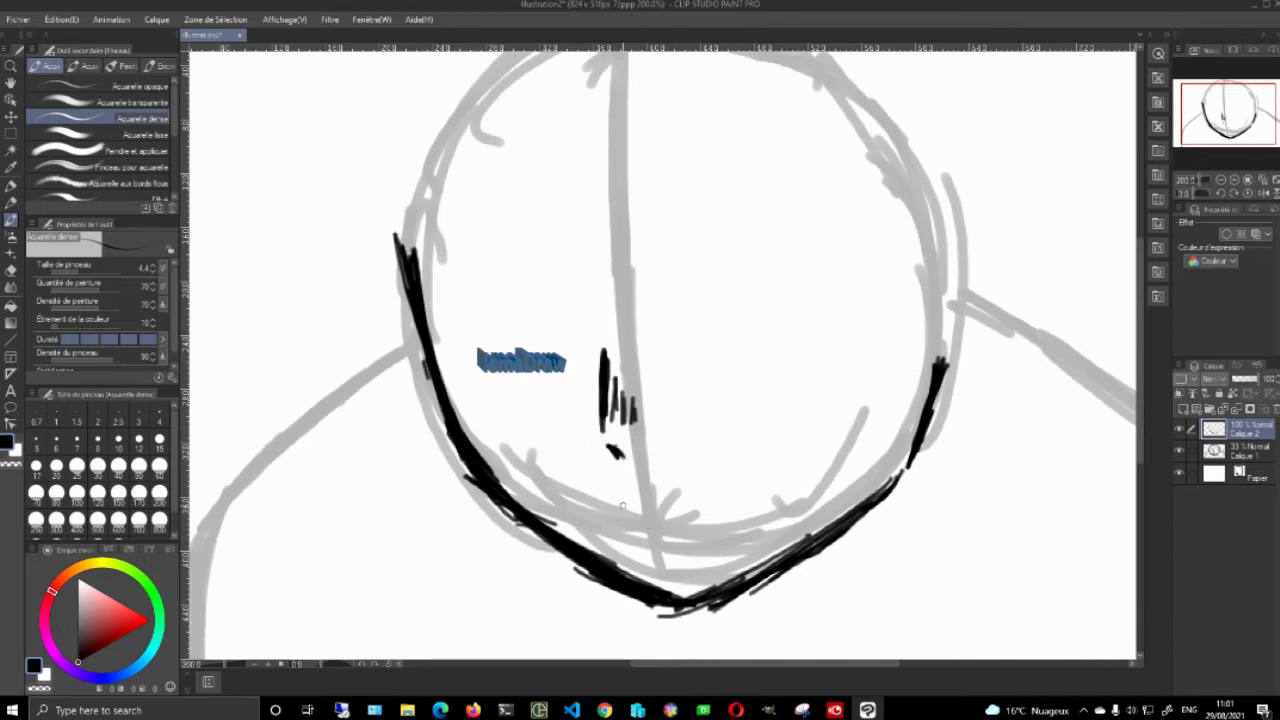
pyautogui.moveTo(584, 500); pyautogui.dragTo(688, 498)
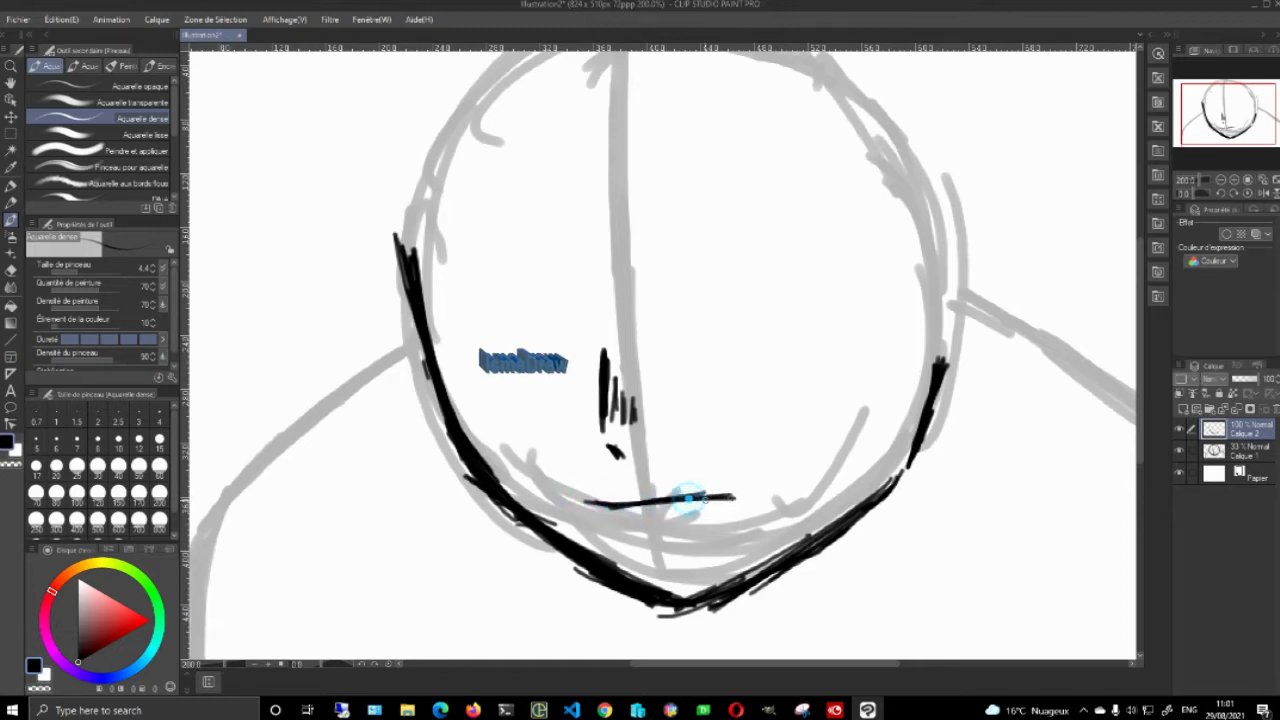
pyautogui.moveTo(586, 508)
pyautogui.mouseDown()
pyautogui.moveTo(574, 505)
pyautogui.moveTo(624, 526)
pyautogui.moveTo(712, 504)
pyautogui.mouseUp()
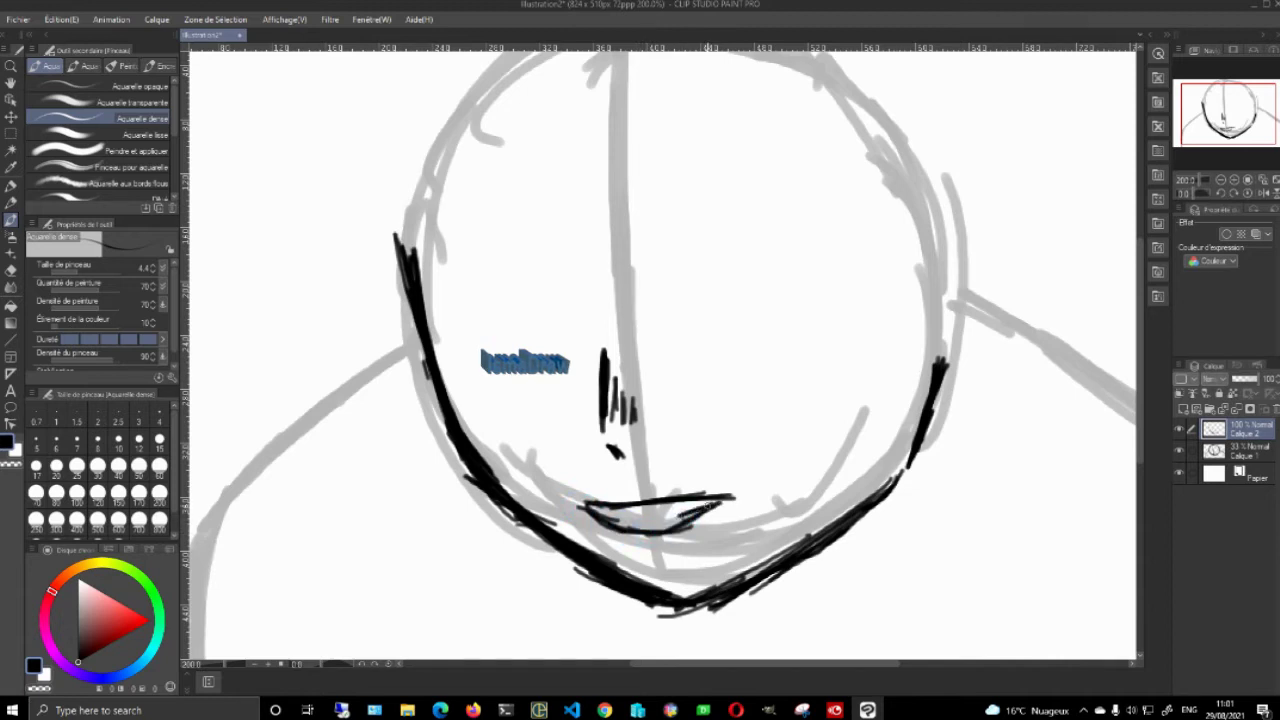
pyautogui.moveTo(580, 506); pyautogui.dragTo(662, 538)
pyautogui.moveTo(578, 506); pyautogui.dragTo(676, 498)
pyautogui.press('e')
pyautogui.moveTo(615, 452)
pyautogui.mouseDown()
pyautogui.moveTo(614, 486)
pyautogui.moveTo(677, 491)
pyautogui.moveTo(660, 507)
pyautogui.mouseUp()
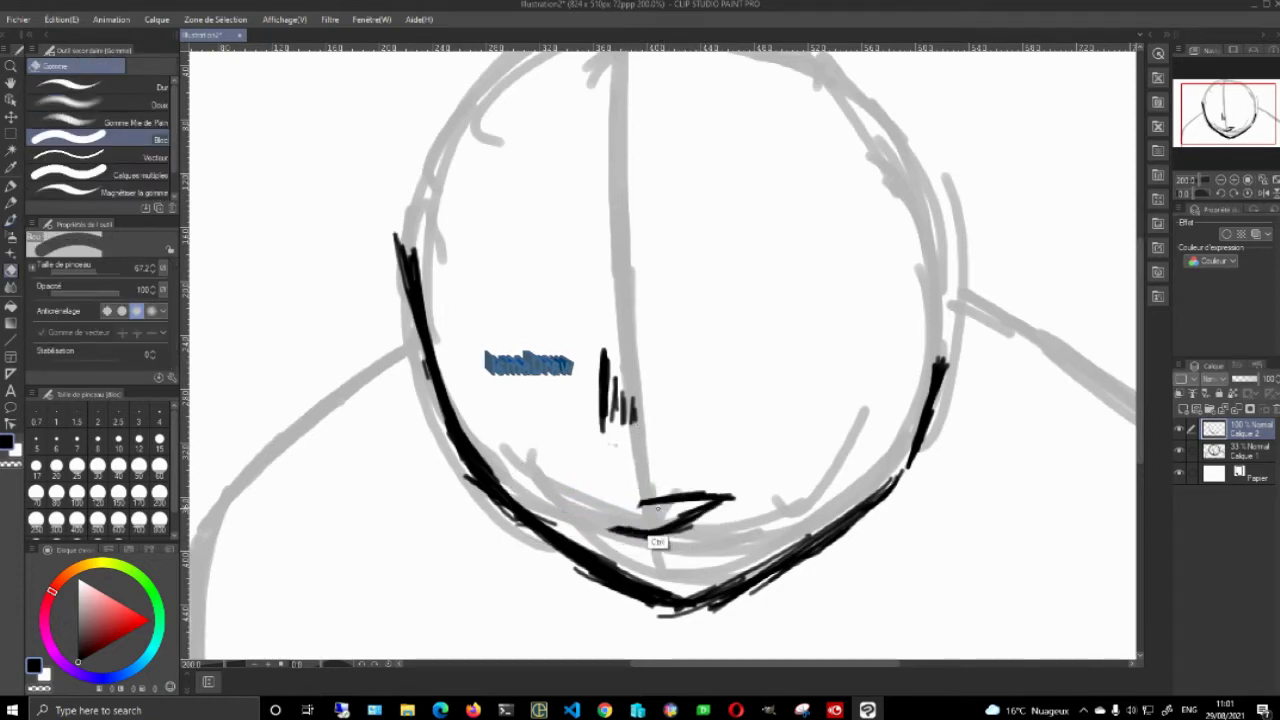
pyautogui.hotkey('ctrl', 'z')
pyautogui.hotkey('ctrl', 'z')
pyautogui.moveTo(725, 450)
pyautogui.mouseDown()
pyautogui.moveTo(591, 503)
pyautogui.moveTo(684, 511)
pyautogui.mouseUp()
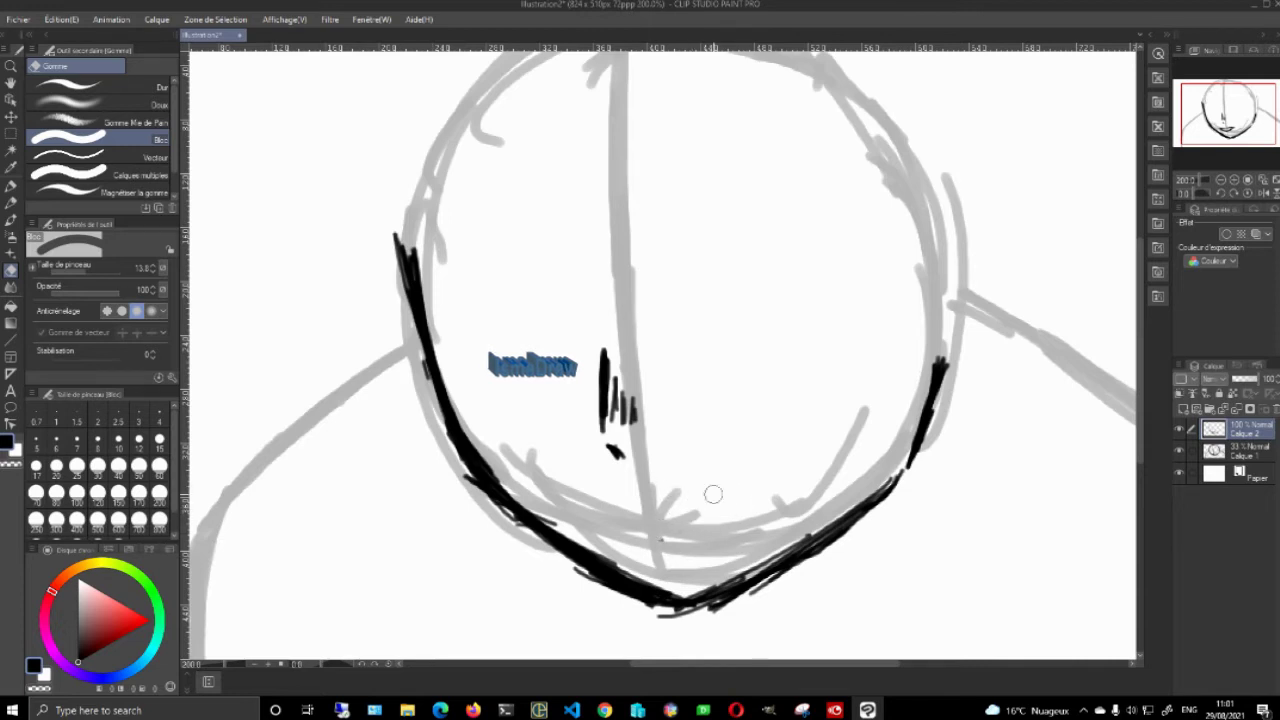
# Draw the mouth above the chin with the dense watercolour brush, using a flat upper line and curved lower line
pyautogui.press('b')
pyautogui.press('b')
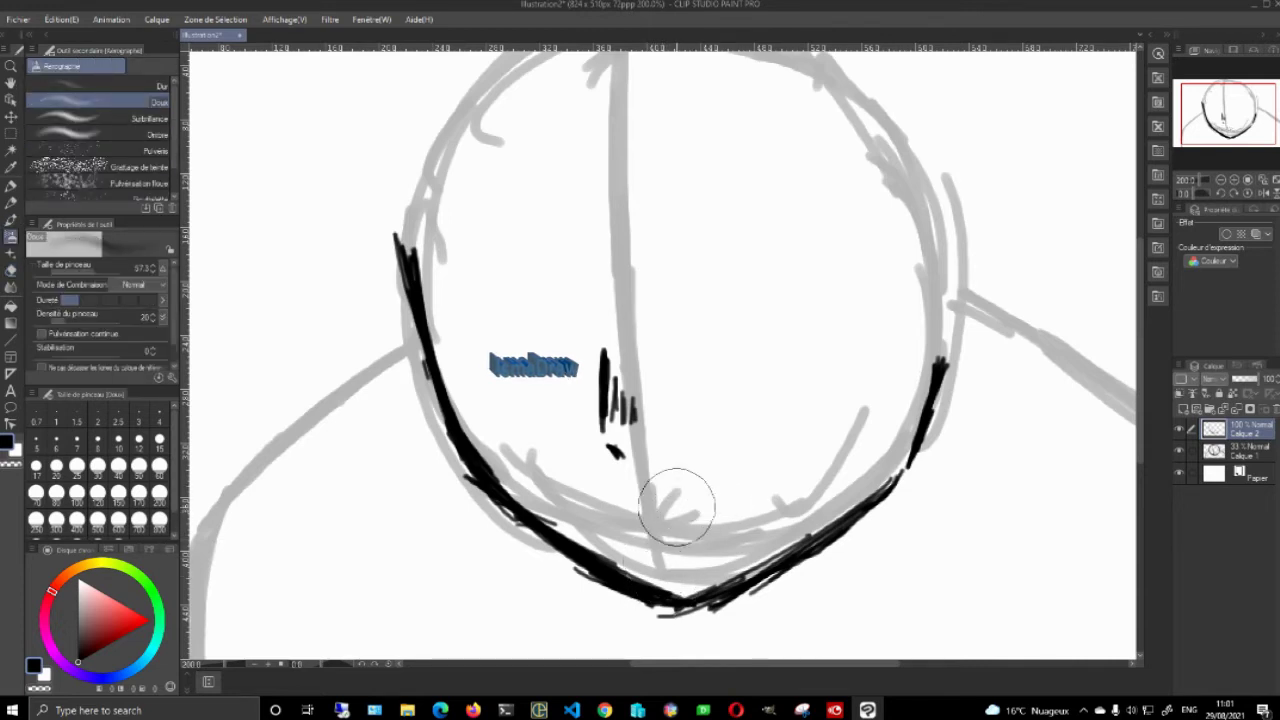
pyautogui.press('b')
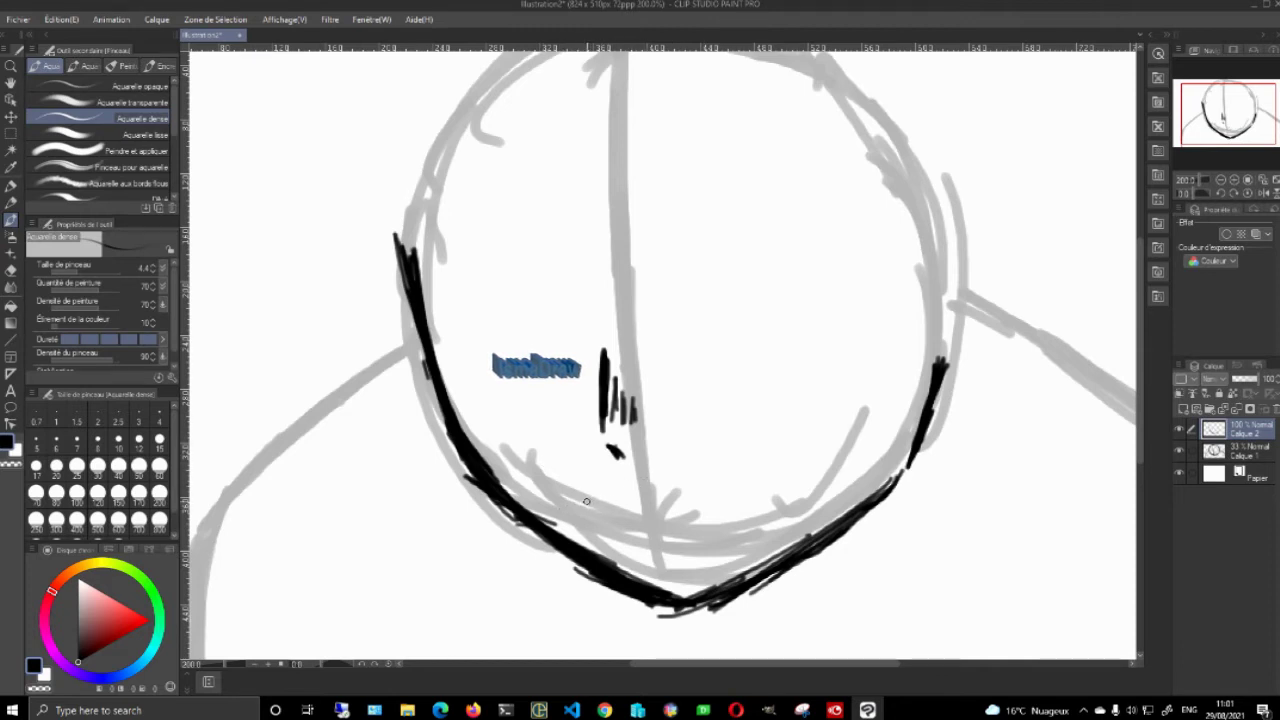
pyautogui.moveTo(590, 506)
pyautogui.mouseDown()
pyautogui.moveTo(718, 508)
pyautogui.moveTo(706, 509)
pyautogui.mouseUp()
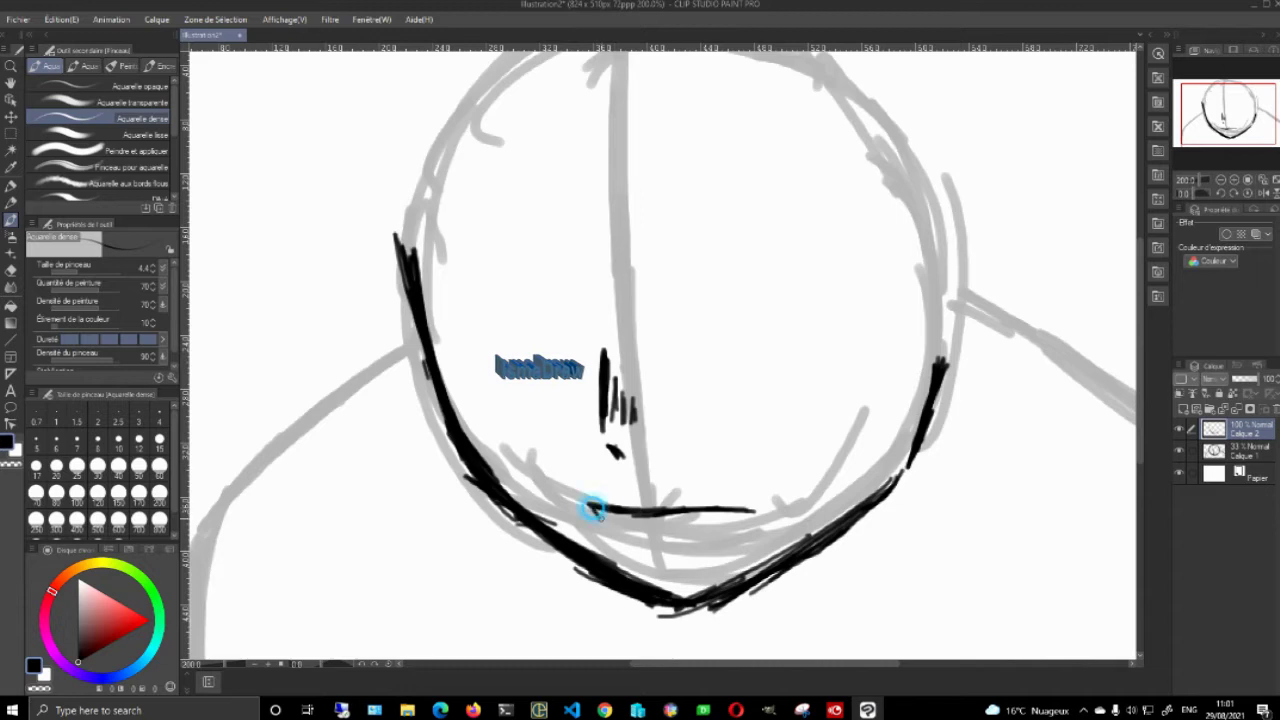
pyautogui.moveTo(588, 505)
pyautogui.mouseDown()
pyautogui.moveTo(614, 529)
pyautogui.moveTo(672, 545)
pyautogui.moveTo(643, 537)
pyautogui.moveTo(742, 513)
pyautogui.mouseUp()
# Select the mouth with a rectangular selection, shift it slightly with a transform and apply it
pyautogui.press('e')
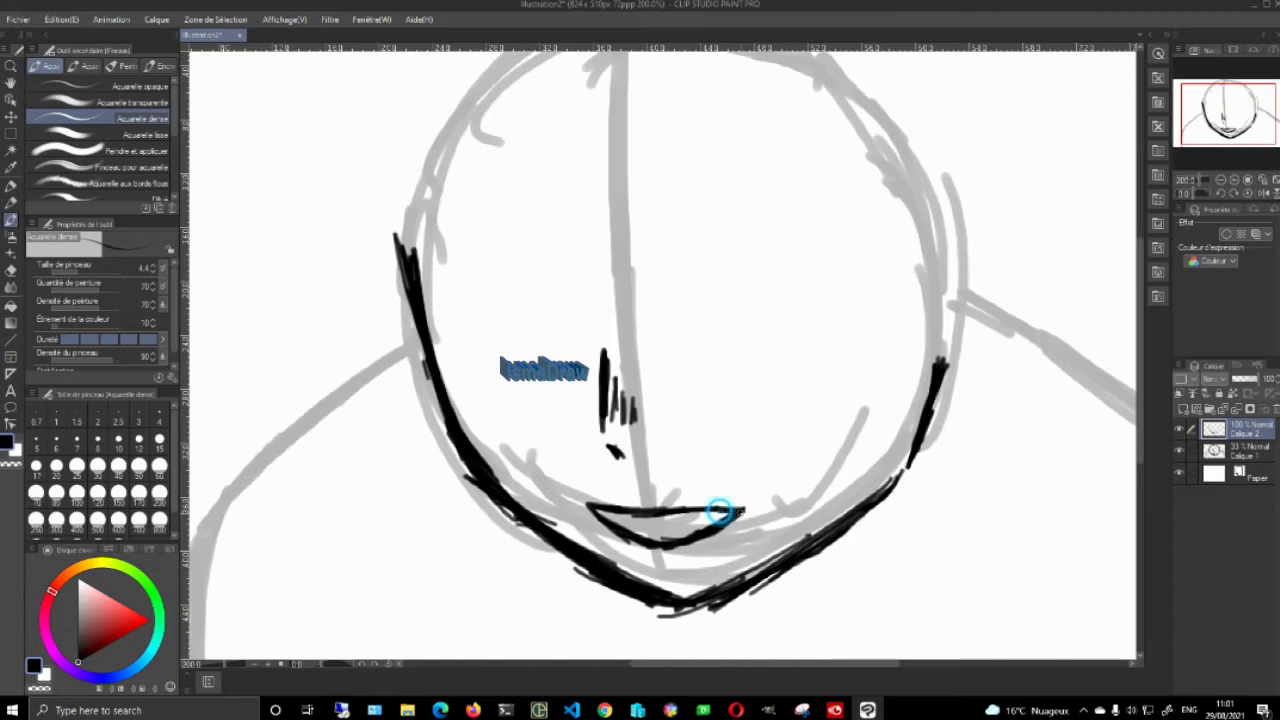
pyautogui.press('m')
pyautogui.moveTo(560, 476); pyautogui.dragTo(769, 553)
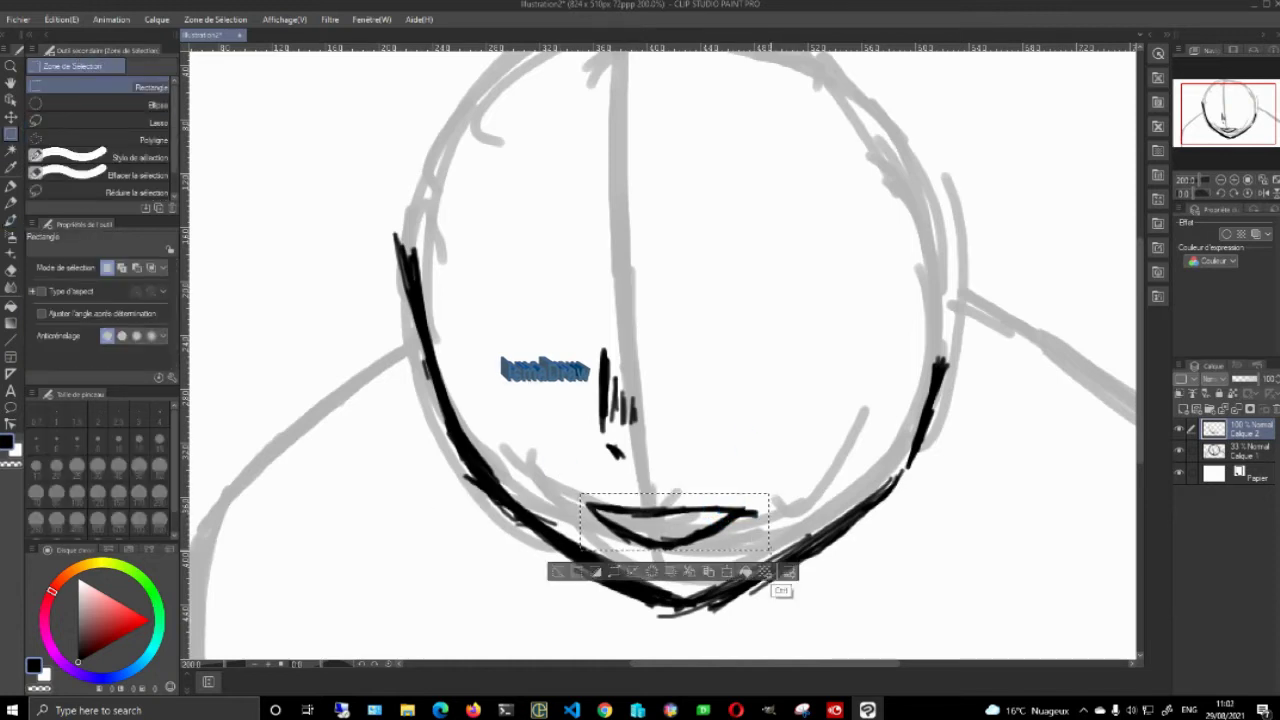
pyautogui.hotkey('ctrl', 't')
pyautogui.moveTo(706, 526); pyautogui.dragTo(702, 523)
pyautogui.press('Return')
# Draw light, roughly horizontal guidelines for the eyes across the face on the faded sketch layer
pyautogui.press('b')
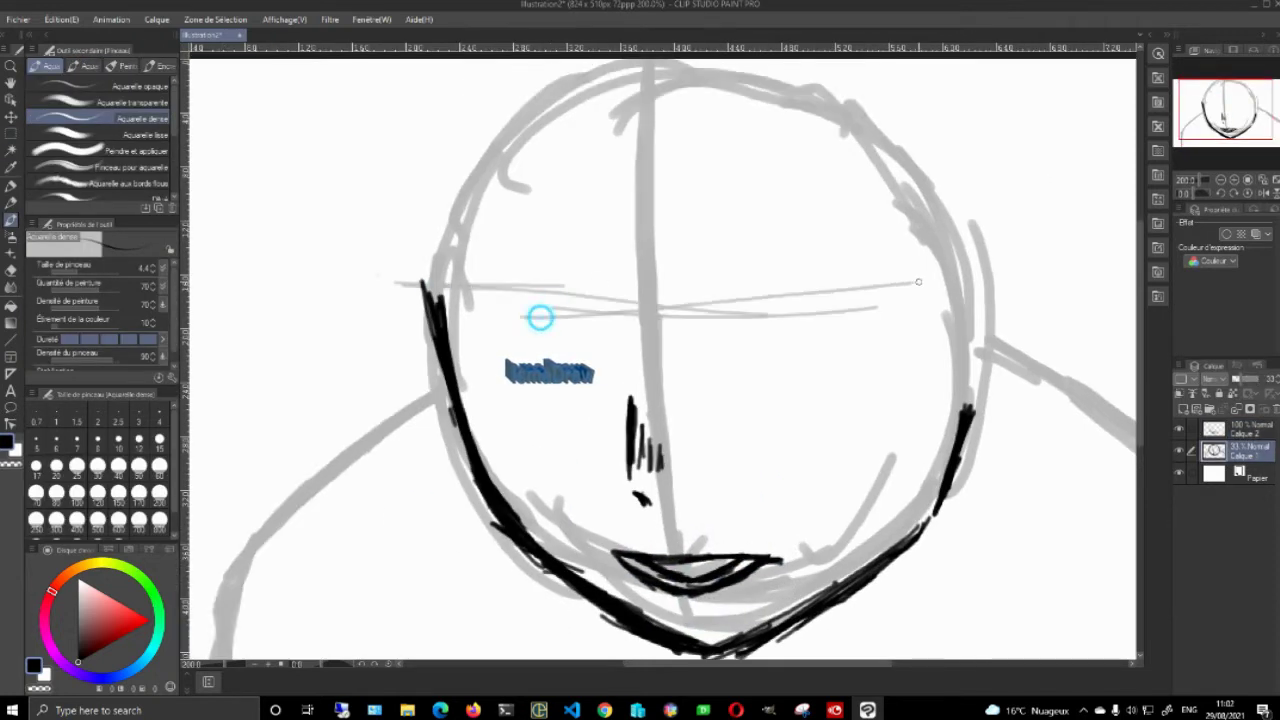
pyautogui.moveTo(918, 282); pyautogui.dragTo(931, 281)
pyautogui.moveTo(275, 268); pyautogui.dragTo(1080, 250)
pyautogui.moveTo(325, 374); pyautogui.dragTo(1114, 338)
pyautogui.moveTo(735, 440); pyautogui.dragTo(943, 388)
# Draw the right-hand eye with iris and pupil on the inking layer and hatch a scar patch around it
pyautogui.click(1246, 430)
pyautogui.moveTo(709, 385)
pyautogui.mouseDown()
pyautogui.moveTo(797, 331)
pyautogui.moveTo(873, 318)
pyautogui.mouseUp()
pyautogui.moveTo(815, 328)
pyautogui.mouseDown()
pyautogui.moveTo(709, 385)
pyautogui.moveTo(829, 394)
pyautogui.moveTo(896, 376)
pyautogui.mouseUp()
pyautogui.moveTo(758, 348); pyautogui.dragTo(783, 370)
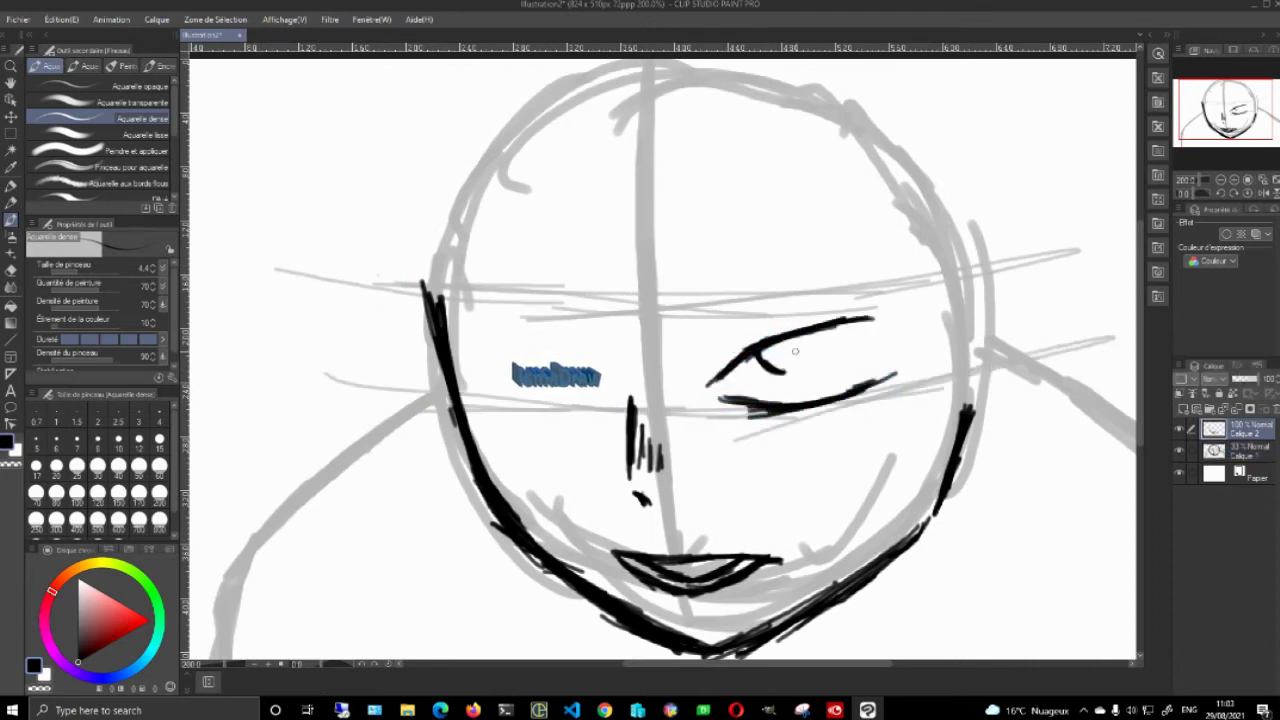
pyautogui.moveTo(662, 347)
pyautogui.mouseDown()
pyautogui.moveTo(896, 296)
pyautogui.moveTo(723, 451)
pyautogui.moveTo(829, 509)
pyautogui.moveTo(643, 329)
pyautogui.moveTo(766, 414)
pyautogui.moveTo(900, 400)
pyautogui.moveTo(864, 383)
pyautogui.moveTo(936, 290)
pyautogui.moveTo(762, 512)
pyautogui.mouseUp()
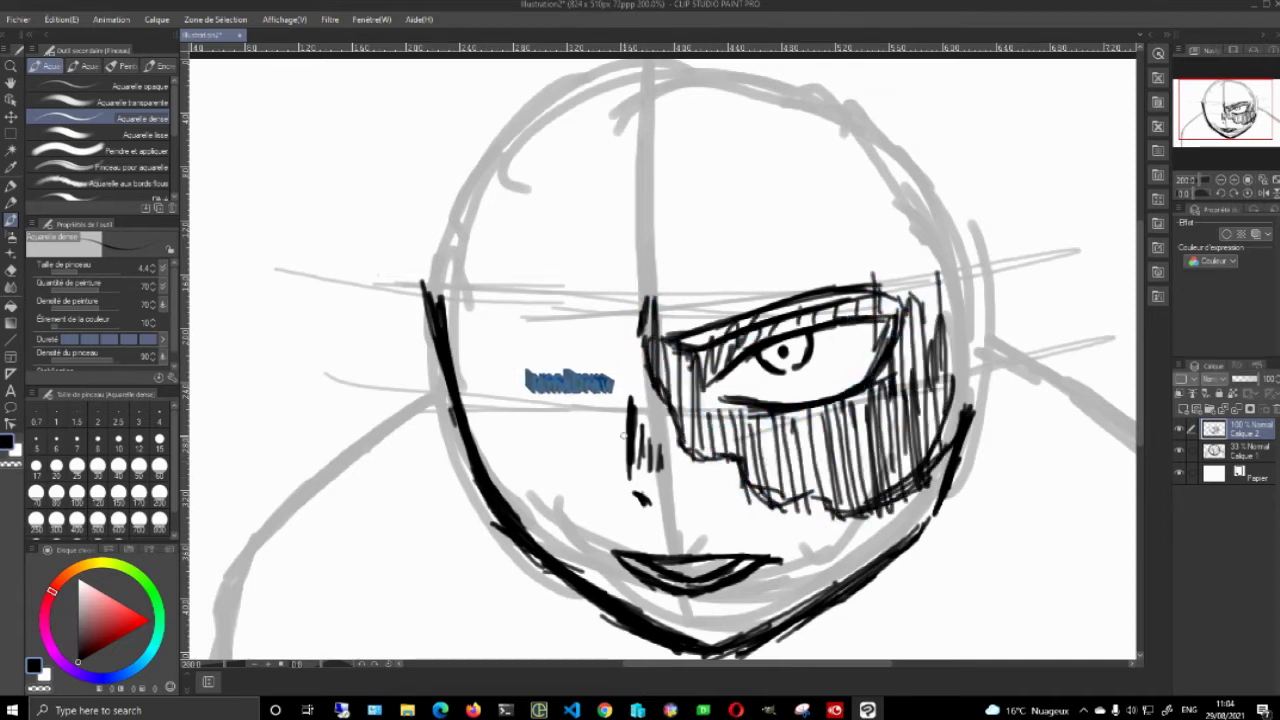
# Draw the left-hand eye with iris and pupil, and clean up the chin line with the eraser
pyautogui.moveTo(461, 326); pyautogui.dragTo(531, 405)
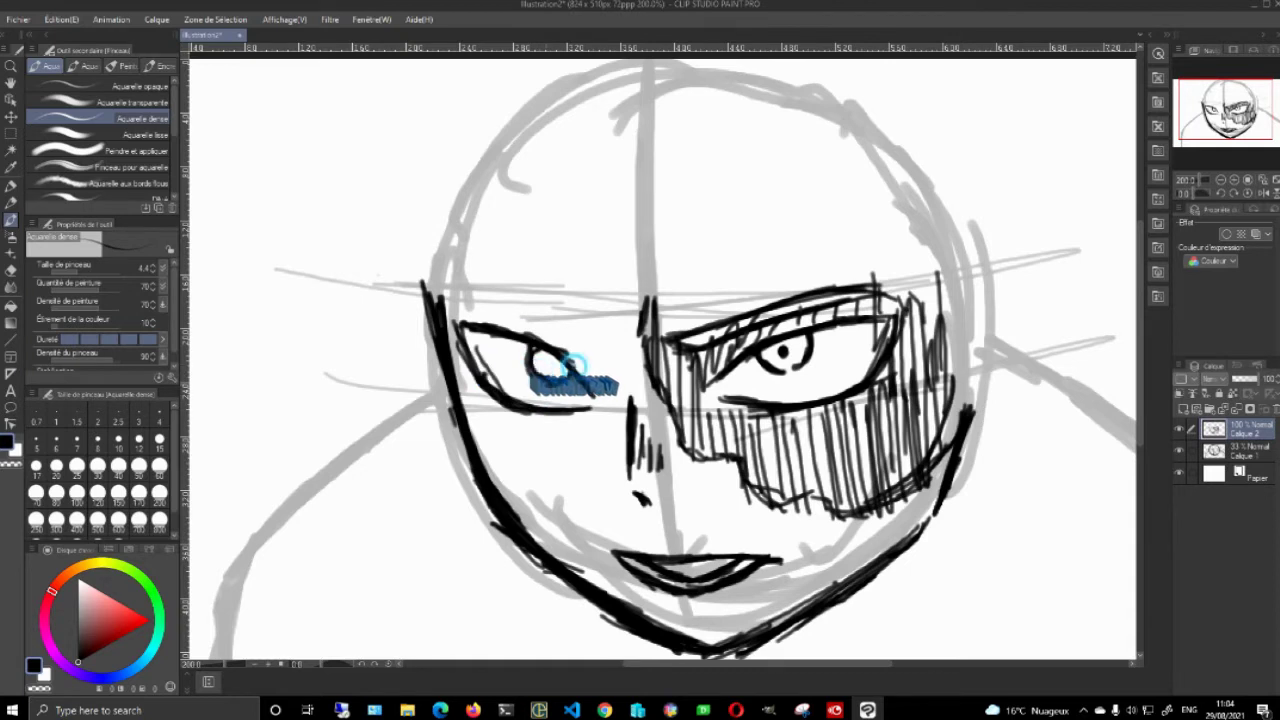
pyautogui.scroll(-2, 592, 240)
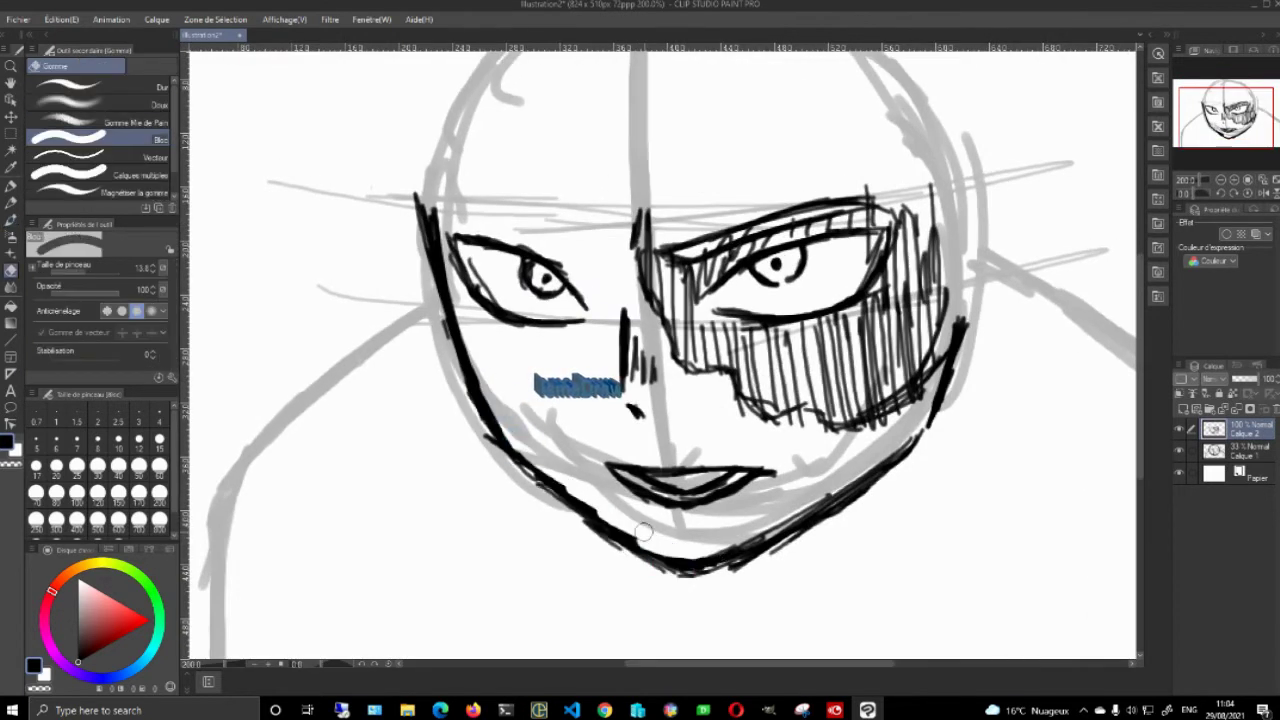
pyautogui.moveTo(600, 534); pyautogui.dragTo(672, 580)
# Ink the left shoulder slope, outer arm and side of the chest over the rough sketch
pyautogui.moveTo(294, 311); pyautogui.dragTo(428, 263)
pyautogui.moveTo(525, 284); pyautogui.dragTo(364, 424)
pyautogui.moveTo(574, 250); pyautogui.dragTo(413, 366)
pyautogui.moveTo(366, 412); pyautogui.dragTo(346, 610)
pyautogui.moveTo(362, 424); pyautogui.dragTo(402, 610)
pyautogui.moveTo(494, 450); pyautogui.dragTo(521, 611)
pyautogui.moveTo(494, 377); pyautogui.dragTo(516, 608)
# Erase the stray lines around the left arm and redraw its shoulder, arm and torso contours
pyautogui.press('e')
pyautogui.moveTo(372, 606); pyautogui.dragTo(429, 351)
pyautogui.press('b')
pyautogui.moveTo(568, 256); pyautogui.dragTo(374, 498)
pyautogui.moveTo(400, 380); pyautogui.dragTo(374, 610)
pyautogui.moveTo(598, 320); pyautogui.dragTo(584, 610)
pyautogui.moveTo(414, 488); pyautogui.dragTo(450, 610)
pyautogui.moveTo(408, 388); pyautogui.dragTo(448, 610)
# Draw the neck lines below the chin and the angled collar edge rising beside the right-hand jaw
pyautogui.hscroll(4, 663, 400)
pyautogui.moveTo(658, 510); pyautogui.dragTo(692, 582)
pyautogui.moveTo(680, 554); pyautogui.dragTo(714, 610)
pyautogui.moveTo(798, 554); pyautogui.dragTo(844, 610)
pyautogui.moveTo(980, 470); pyautogui.dragTo(798, 558)
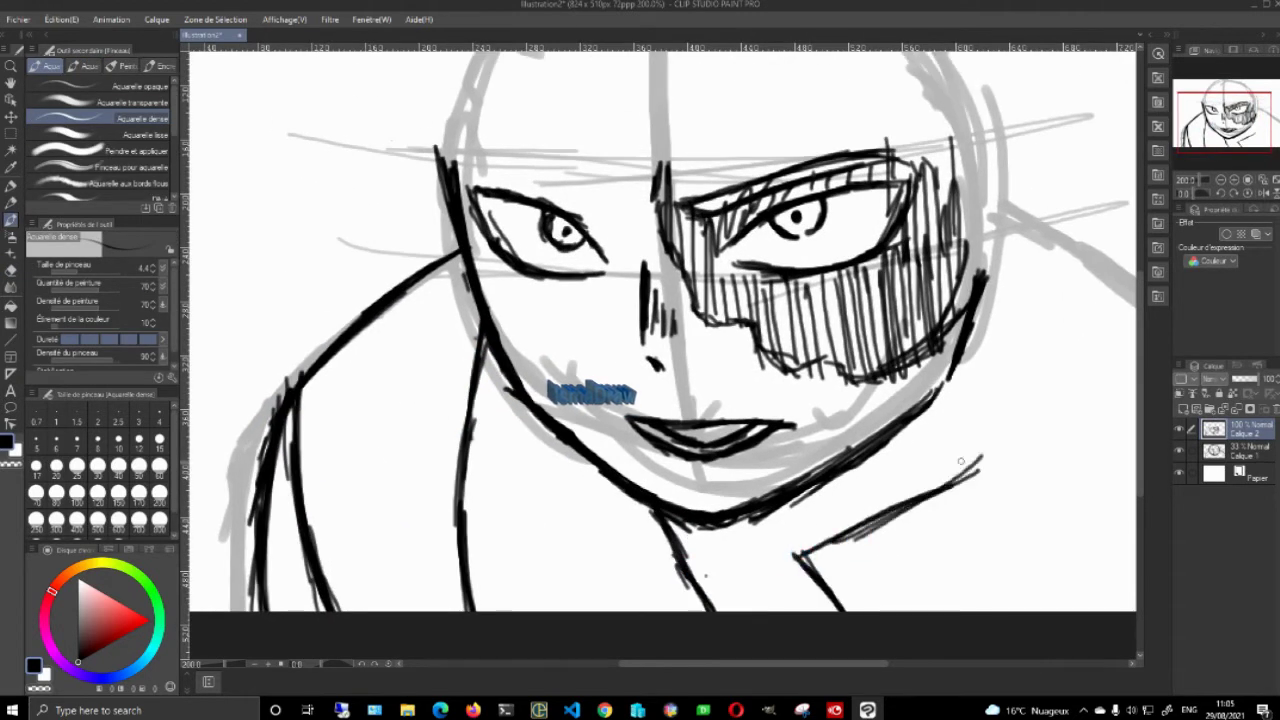
pyautogui.moveTo(1030, 270); pyautogui.dragTo(980, 470)
pyautogui.moveTo(975, 470); pyautogui.dragTo(790, 578)
pyautogui.moveTo(857, 522); pyautogui.dragTo(798, 558)
# Thicken the right side of the jawline and darken the shadow beneath it with repeated strokes
pyautogui.moveTo(974, 316); pyautogui.dragTo(938, 416)
pyautogui.moveTo(972, 352); pyautogui.dragTo(912, 480)
pyautogui.moveTo(951, 383); pyautogui.dragTo(914, 480)
pyautogui.moveTo(718, 520); pyautogui.dragTo(790, 542)
pyautogui.moveTo(920, 417); pyautogui.dragTo(753, 561)
pyautogui.moveTo(846, 472); pyautogui.dragTo(744, 540)
pyautogui.moveTo(822, 510); pyautogui.dragTo(752, 572)
# Ink the collar fold, right shoulder and arm contours on the right side of the figure
pyautogui.moveTo(1010, 210)
pyautogui.mouseDown()
pyautogui.moveTo(682, 285)
pyautogui.moveTo(926, 440)
pyautogui.mouseUp()
pyautogui.moveTo(842, 386)
pyautogui.mouseDown()
pyautogui.moveTo(926, 438)
pyautogui.moveTo(782, 310)
pyautogui.mouseUp()
pyautogui.moveTo(783, 310); pyautogui.dragTo(671, 578)
pyautogui.moveTo(690, 540); pyautogui.dragTo(602, 625)
pyautogui.moveTo(763, 371); pyautogui.dragTo(617, 607)
pyautogui.moveTo(876, 358); pyautogui.dragTo(846, 553)
pyautogui.moveTo(879, 402); pyautogui.dragTo(804, 624)
pyautogui.moveTo(787, 308); pyautogui.dragTo(858, 386)
# Draw the long central hair strands falling from the crown down to a point between the eyes
pyautogui.moveTo(500, 300)
pyautogui.mouseDown()
pyautogui.moveTo(582, 444)
pyautogui.moveTo(755, 436)
pyautogui.mouseUp()
pyautogui.moveTo(500, 450); pyautogui.dragTo(547, 298)
pyautogui.moveTo(503, 428); pyautogui.dragTo(562, 268)
pyautogui.moveTo(500, 456)
pyautogui.mouseDown()
pyautogui.moveTo(555, 146)
pyautogui.moveTo(606, 236)
pyautogui.mouseUp()
pyautogui.moveTo(530, 311)
pyautogui.mouseDown()
pyautogui.moveTo(605, 234)
pyautogui.moveTo(541, 369)
pyautogui.mouseUp()
pyautogui.moveTo(541, 354); pyautogui.dragTo(614, 178)
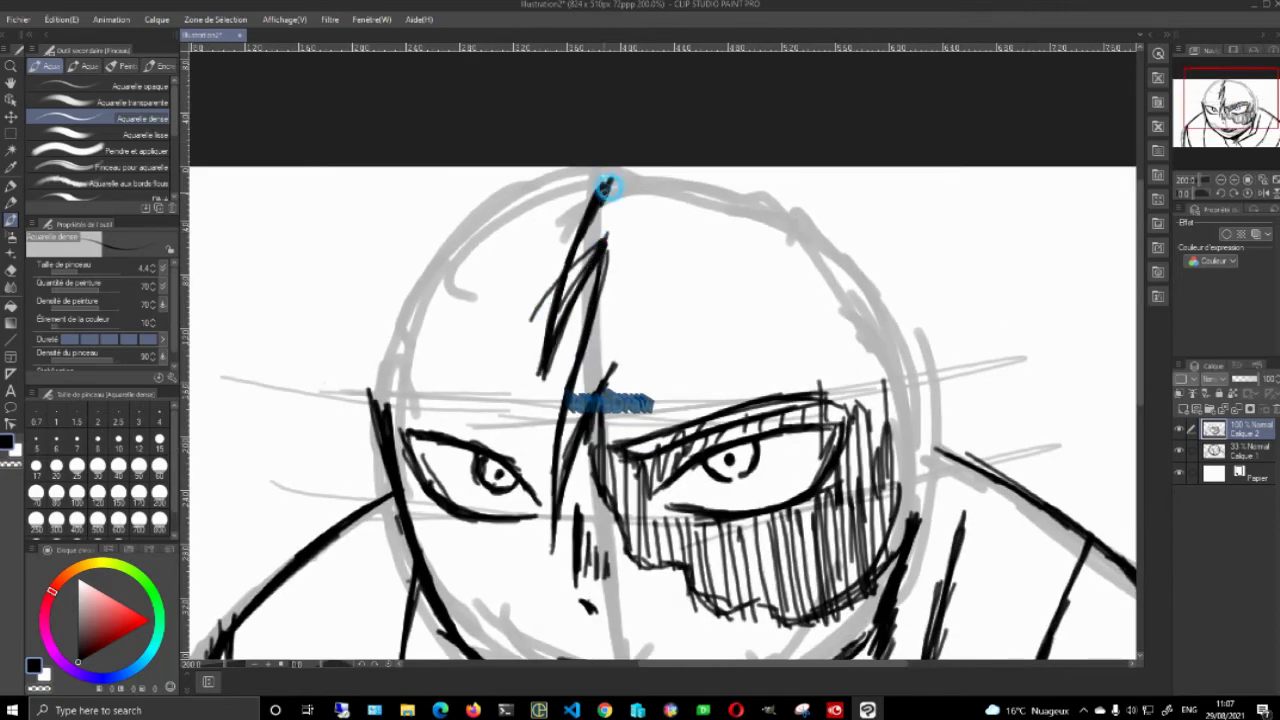
pyautogui.moveTo(549, 512); pyautogui.dragTo(518, 426)
pyautogui.moveTo(508, 352); pyautogui.dragTo(517, 431)
pyautogui.moveTo(507, 320)
pyautogui.mouseDown()
pyautogui.moveTo(510, 385)
pyautogui.moveTo(511, 288)
pyautogui.moveTo(514, 438)
pyautogui.mouseUp()
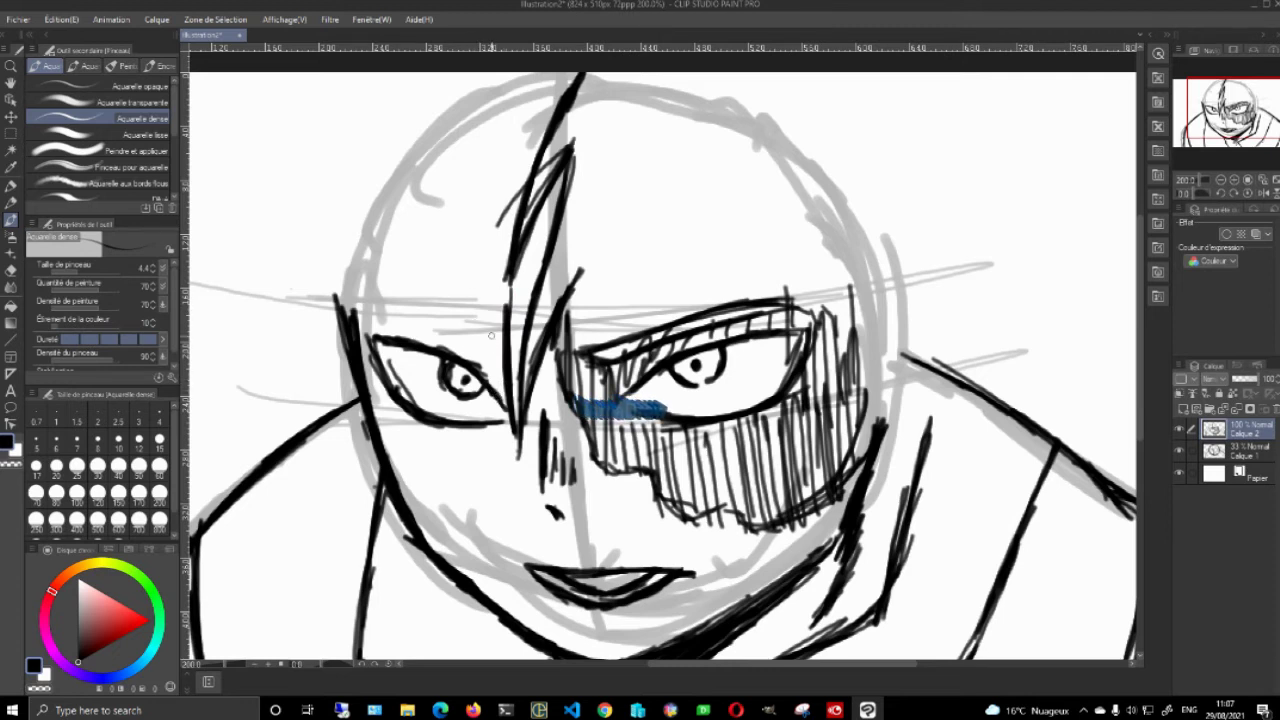
# Draw thin pointed hair strands between the nose bridge and the inner half of the unscarred eye
pyautogui.moveTo(509, 317); pyautogui.dragTo(479, 467)
pyautogui.moveTo(509, 322); pyautogui.dragTo(490, 416)
pyautogui.moveTo(478, 468); pyautogui.dragTo(484, 338)
pyautogui.moveTo(479, 410)
pyautogui.mouseDown()
pyautogui.moveTo(493, 296)
pyautogui.moveTo(482, 378)
pyautogui.mouseUp()
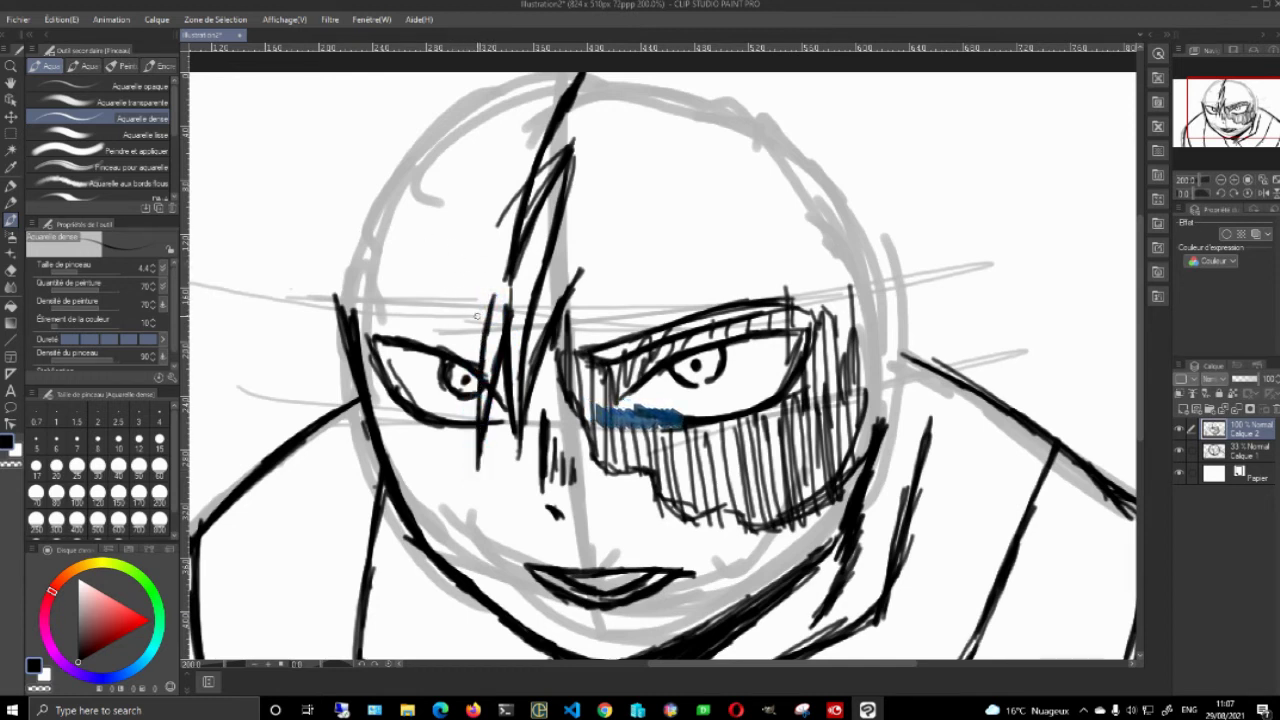
pyautogui.moveTo(494, 304)
pyautogui.mouseDown()
pyautogui.moveTo(458, 356)
pyautogui.moveTo(457, 343)
pyautogui.moveTo(418, 430)
pyautogui.mouseUp()
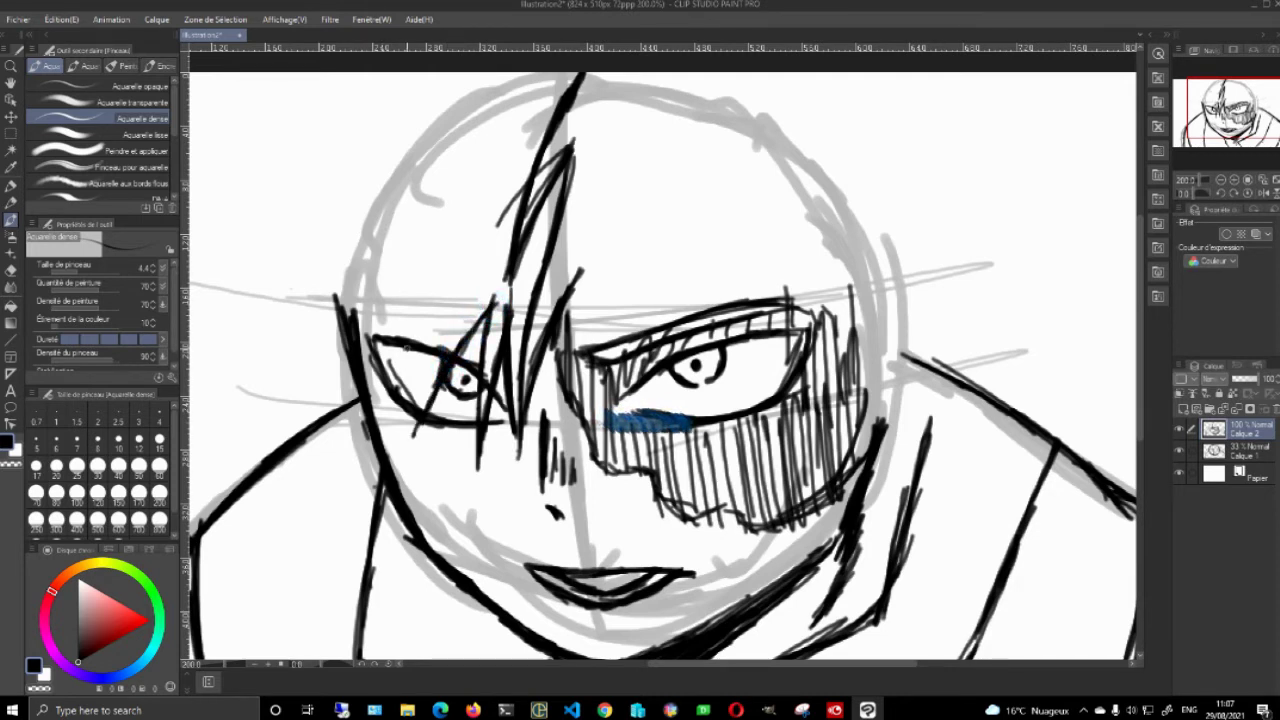
# Ink a sharp hair strand crossing the middle of the unscarred eye and ending below its lower lid
pyautogui.moveTo(436, 310); pyautogui.dragTo(412, 430)
pyautogui.moveTo(466, 260); pyautogui.dragTo(416, 392)
pyautogui.moveTo(450, 296); pyautogui.dragTo(406, 448)
pyautogui.moveTo(434, 386); pyautogui.dragTo(410, 446)
pyautogui.moveTo(493, 304)
pyautogui.mouseDown()
pyautogui.moveTo(412, 430)
pyautogui.moveTo(430, 382)
pyautogui.mouseUp()
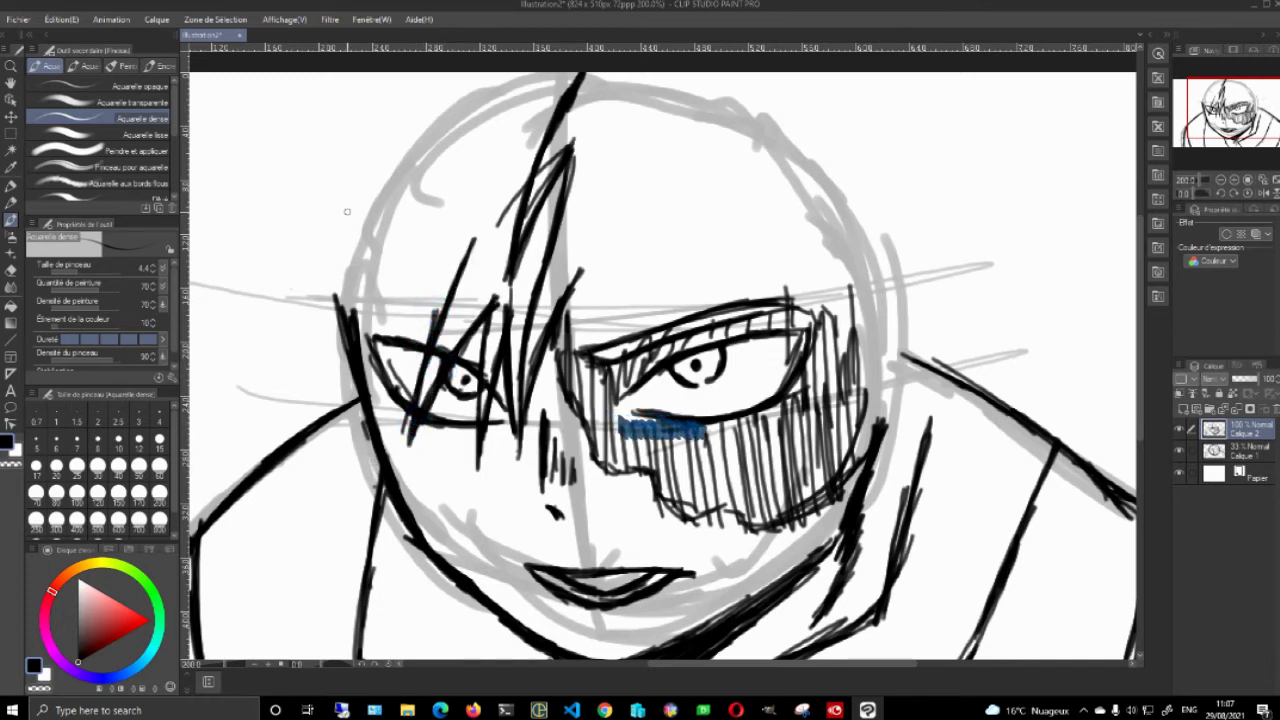
# Extend the strand over the unscarred eye up across the forehead toward the crown and thicken it
pyautogui.moveTo(438, 318); pyautogui.dragTo(490, 197)
pyautogui.moveTo(458, 272); pyautogui.dragTo(521, 126)
pyautogui.moveTo(484, 195); pyautogui.dragTo(442, 325)
pyautogui.moveTo(482, 230); pyautogui.dragTo(428, 344)
pyautogui.moveTo(462, 300); pyautogui.dragTo(418, 404)
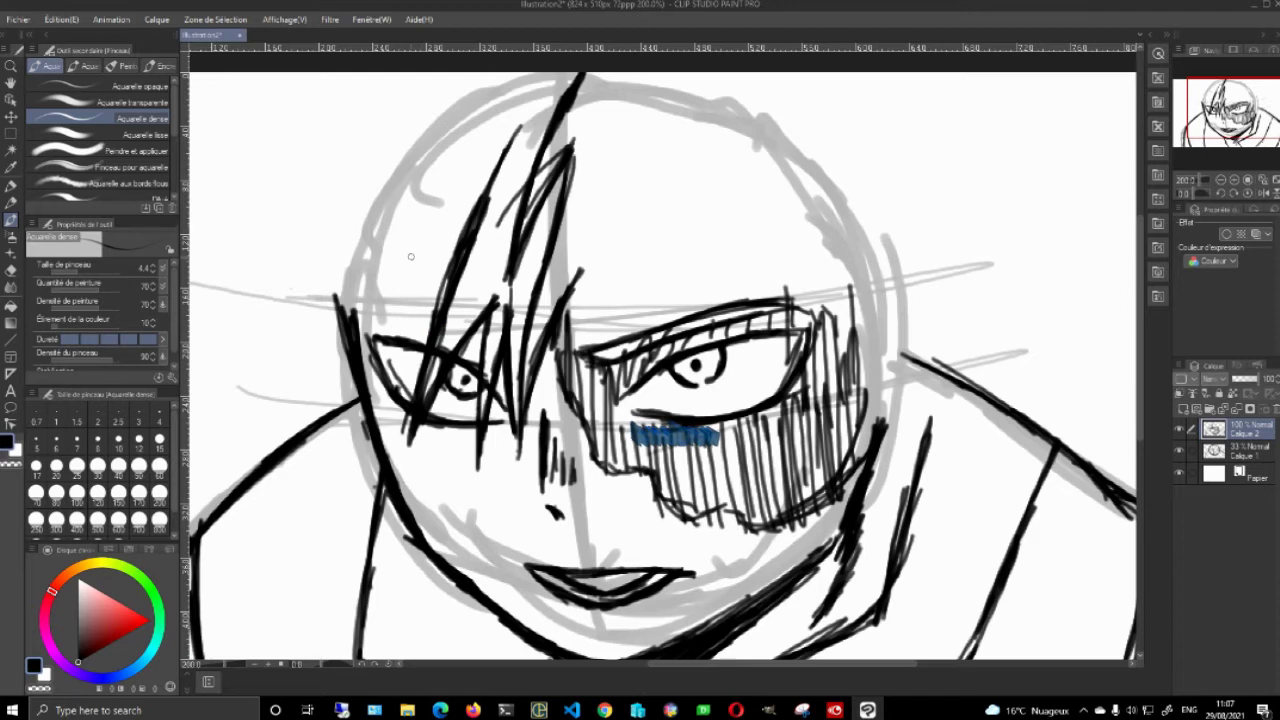
# Draw slanted hair strands from the forehead down to the outer corner of the unscarred eye
pyautogui.moveTo(480, 205); pyautogui.dragTo(390, 328)
pyautogui.moveTo(474, 231); pyautogui.dragTo(392, 336)
pyautogui.moveTo(440, 270); pyautogui.dragTo(364, 368)
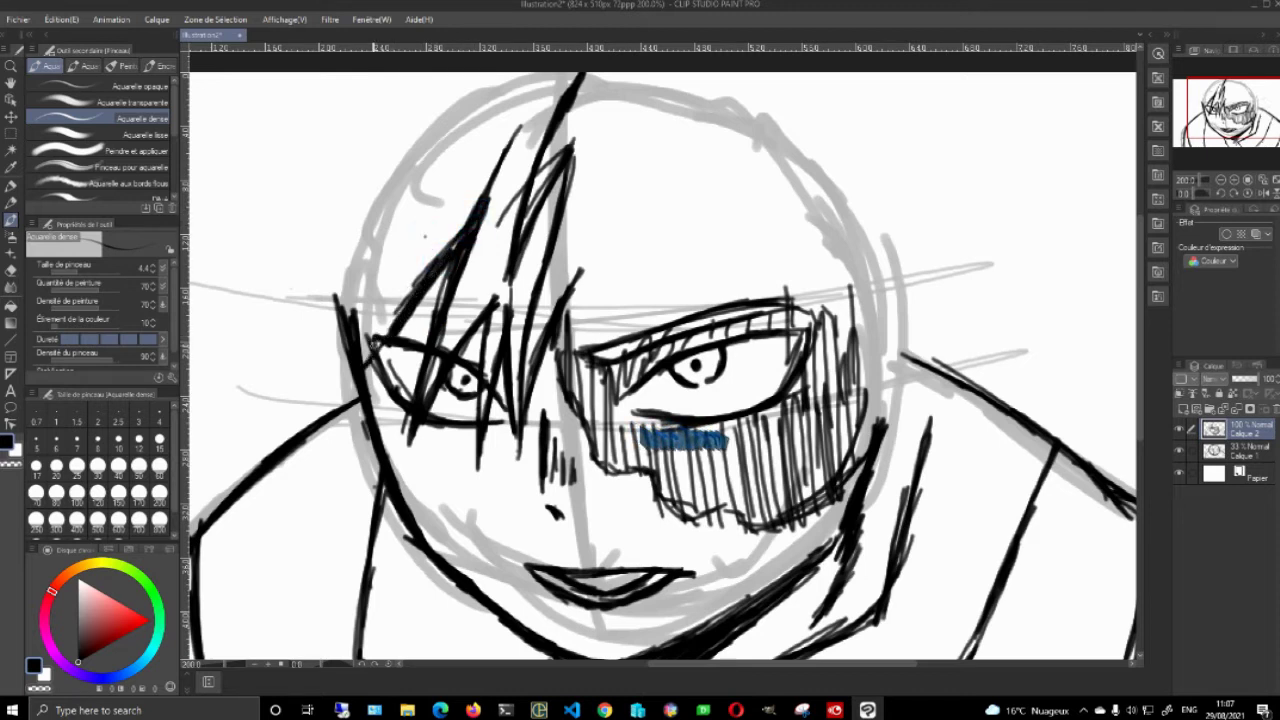
pyautogui.moveTo(410, 282)
pyautogui.mouseDown()
pyautogui.moveTo(370, 362)
pyautogui.moveTo(374, 343)
pyautogui.mouseUp()
pyautogui.moveTo(430, 250)
pyautogui.mouseDown()
pyautogui.moveTo(366, 362)
pyautogui.moveTo(447, 226)
pyautogui.mouseUp()
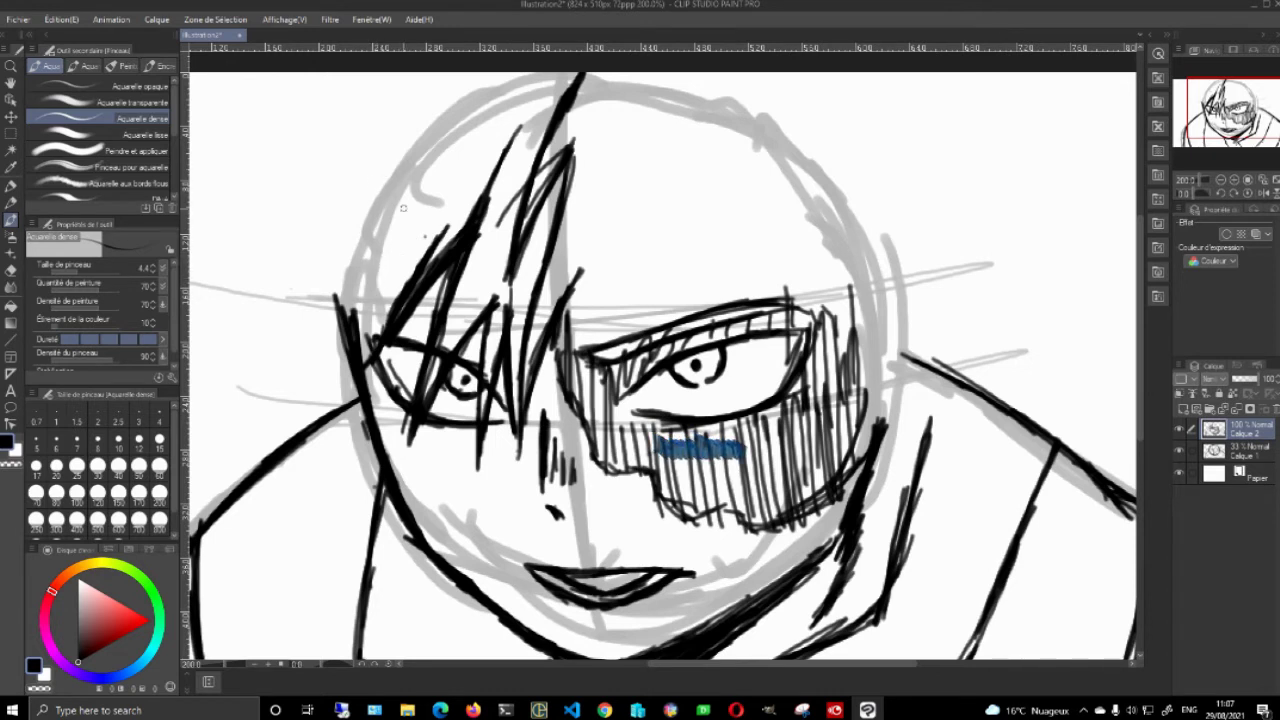
# Add overlapping hair strands sweeping across the temple beside the unscarred eye and past the face outline
pyautogui.moveTo(418, 288); pyautogui.dragTo(354, 366)
pyautogui.moveTo(387, 323); pyautogui.dragTo(322, 418)
pyautogui.moveTo(384, 296)
pyautogui.mouseDown()
pyautogui.moveTo(332, 372)
pyautogui.moveTo(342, 346)
pyautogui.moveTo(340, 358)
pyautogui.mouseUp()
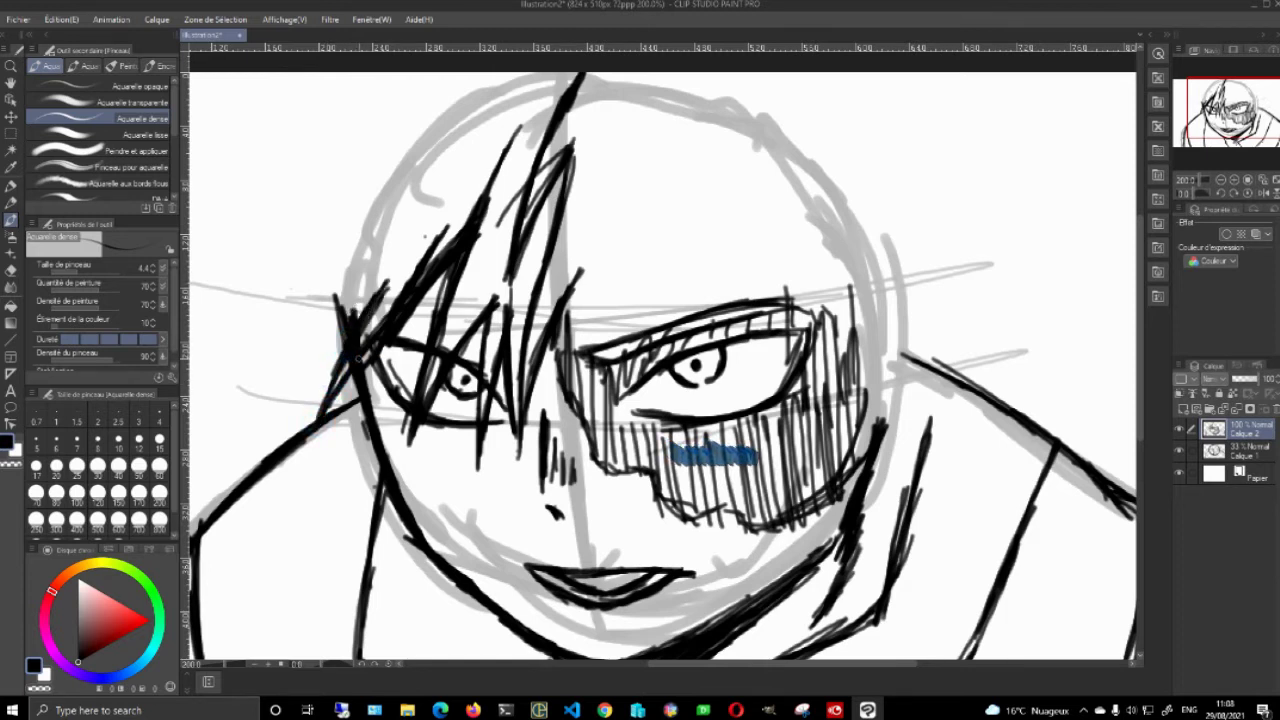
pyautogui.moveTo(402, 250); pyautogui.dragTo(343, 349)
pyautogui.moveTo(445, 207); pyautogui.dragTo(368, 298)
pyautogui.moveTo(416, 234); pyautogui.dragTo(310, 416)
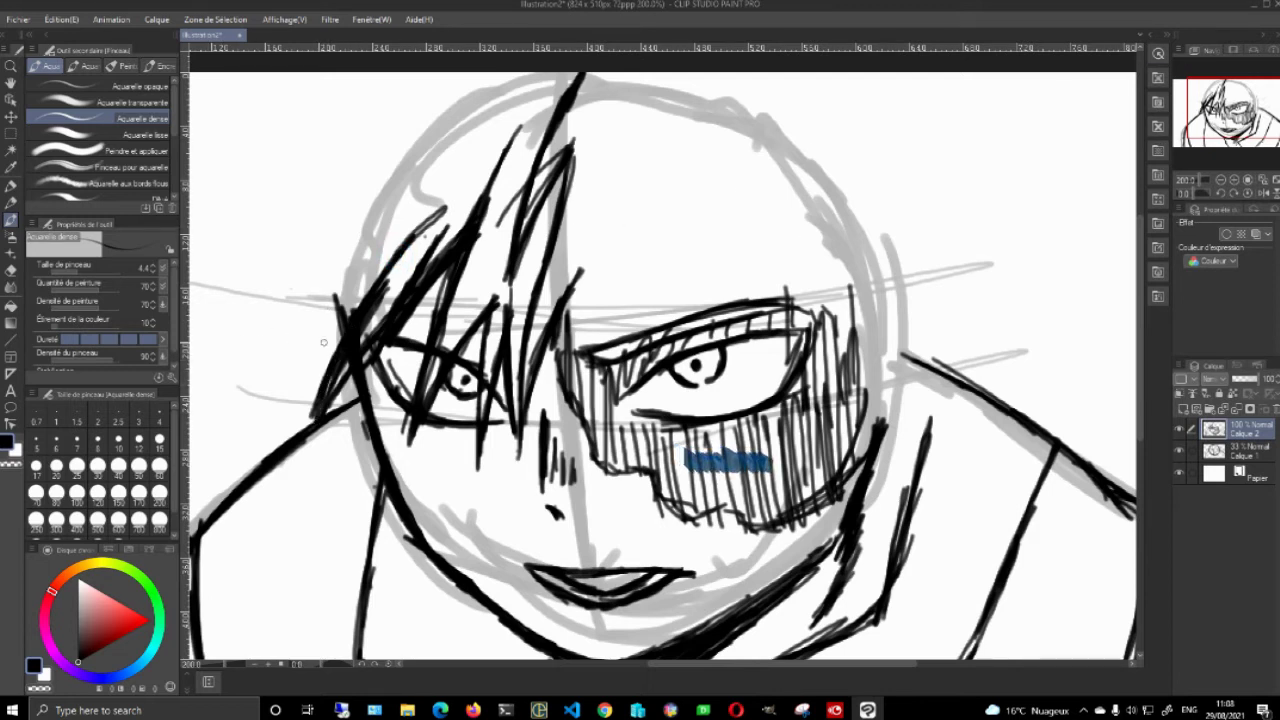
pyautogui.moveTo(362, 312)
pyautogui.mouseDown()
pyautogui.moveTo(286, 376)
pyautogui.moveTo(290, 390)
pyautogui.mouseUp()
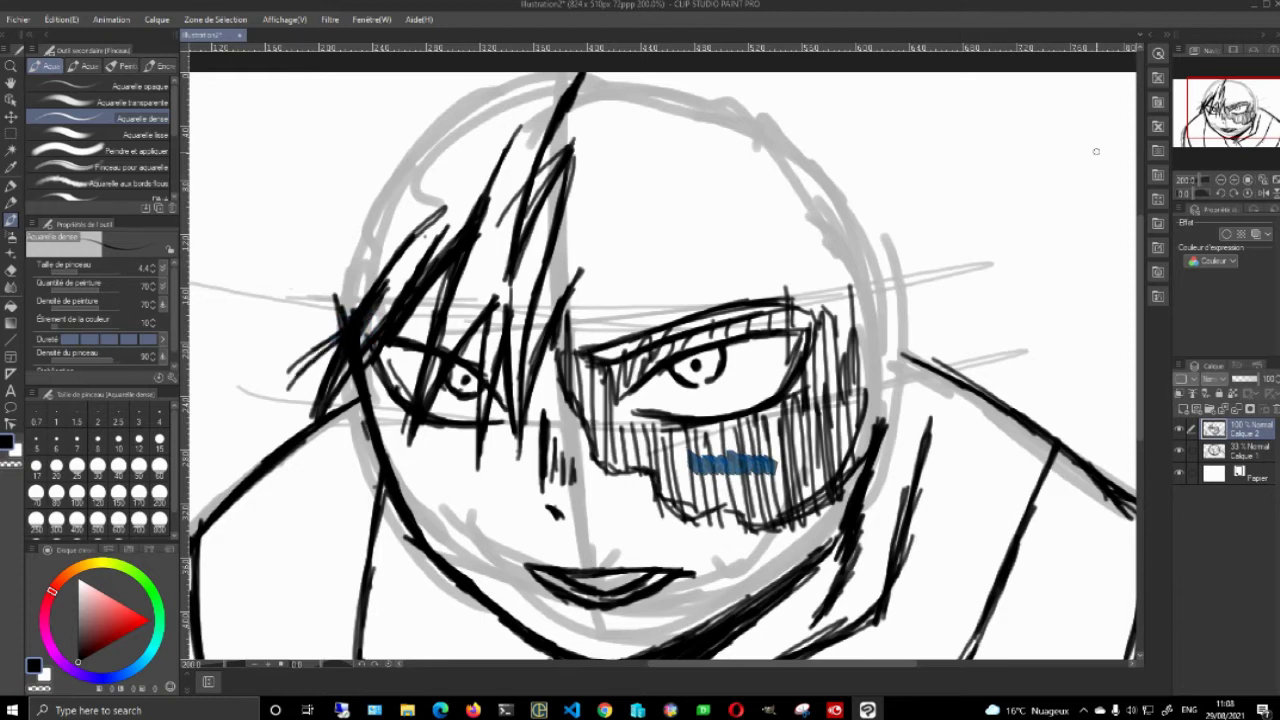
# Fill in the side hair outside the temple of the unscarred eye with steep, pointed strands
pyautogui.moveTo(1218, 126); pyautogui.dragTo(1205, 122)
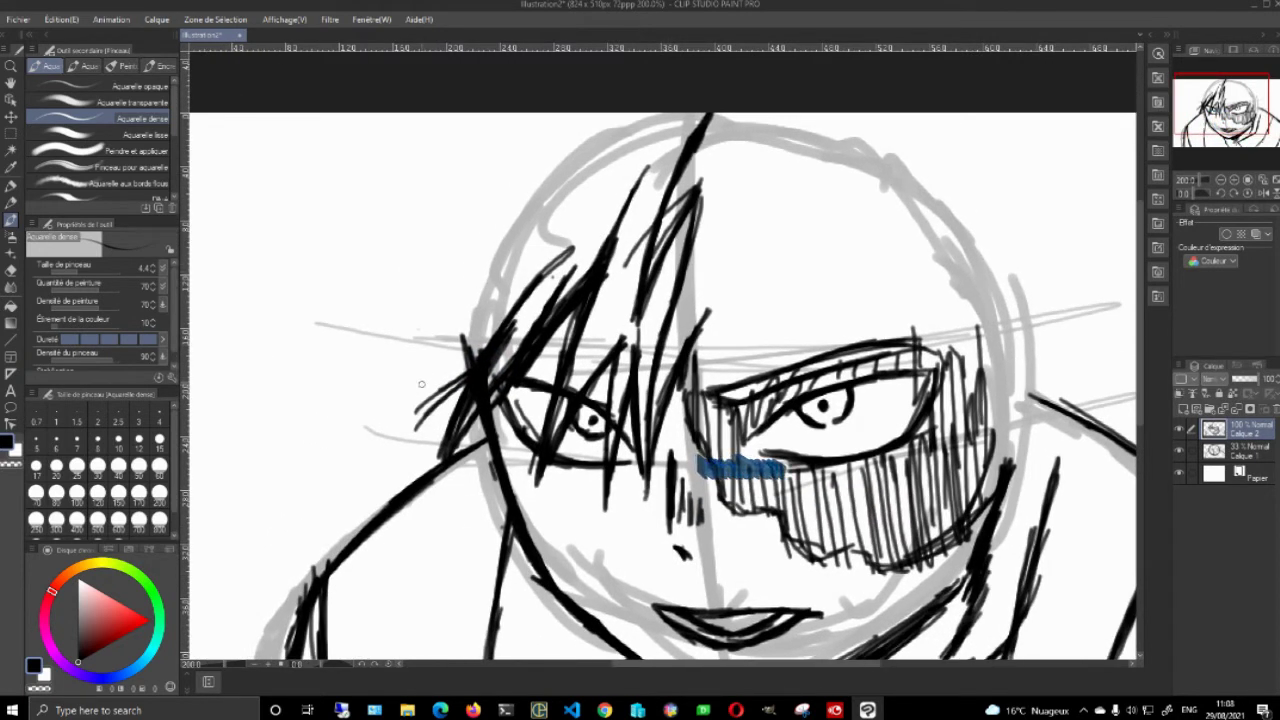
pyautogui.moveTo(468, 375)
pyautogui.mouseDown()
pyautogui.moveTo(418, 444)
pyautogui.moveTo(424, 458)
pyautogui.mouseUp()
pyautogui.moveTo(472, 340); pyautogui.dragTo(424, 456)
pyautogui.moveTo(478, 316); pyautogui.dragTo(430, 446)
pyautogui.moveTo(456, 390); pyautogui.dragTo(428, 420)
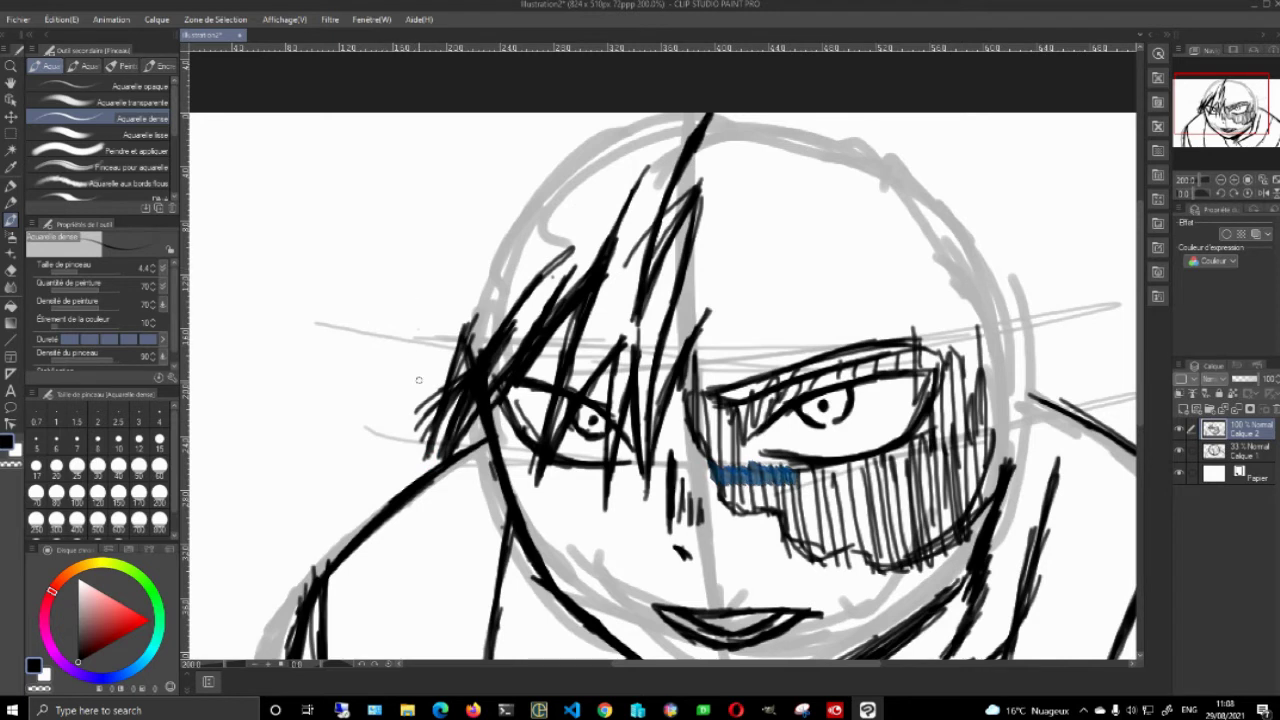
pyautogui.moveTo(478, 300); pyautogui.dragTo(430, 445)
pyautogui.moveTo(505, 250); pyautogui.dragTo(437, 422)
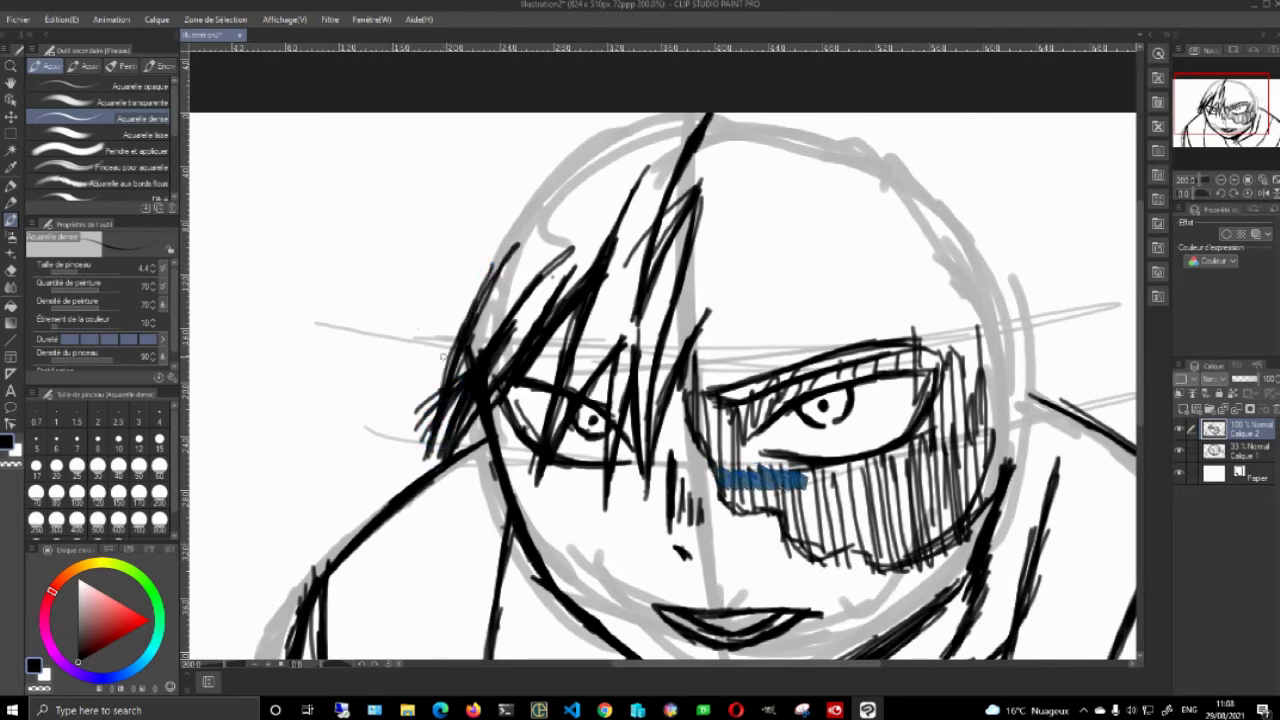
# Add a longer outer layer of side strands curving from the upper head down to a tip above the shoulder
pyautogui.moveTo(462, 374)
pyautogui.mouseDown()
pyautogui.moveTo(422, 426)
pyautogui.moveTo(396, 436)
pyautogui.mouseUp()
pyautogui.moveTo(446, 324); pyautogui.dragTo(404, 430)
pyautogui.moveTo(476, 260)
pyautogui.mouseDown()
pyautogui.moveTo(405, 410)
pyautogui.moveTo(428, 336)
pyautogui.mouseUp()
pyautogui.moveTo(520, 200); pyautogui.dragTo(425, 392)
pyautogui.moveTo(468, 262); pyautogui.dragTo(434, 362)
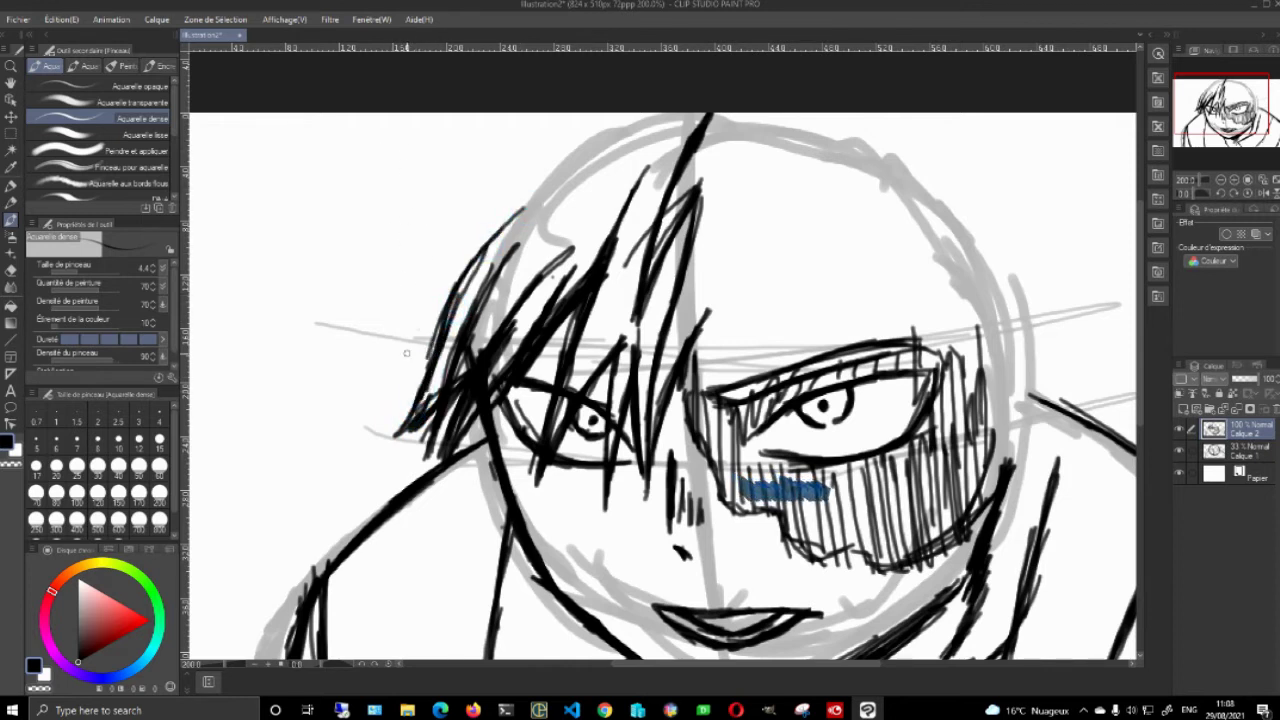
# Draw the outer hair contour on the unscarred side, from the pointed side tips up toward the top of the head
pyautogui.moveTo(426, 386); pyautogui.dragTo(372, 436)
pyautogui.moveTo(428, 312); pyautogui.dragTo(372, 436)
pyautogui.moveTo(430, 230); pyautogui.dragTo(384, 420)
pyautogui.moveTo(430, 246); pyautogui.dragTo(410, 358)
pyautogui.moveTo(440, 200); pyautogui.dragTo(416, 326)
pyautogui.moveTo(468, 156)
pyautogui.mouseDown()
pyautogui.moveTo(414, 288)
pyautogui.moveTo(448, 204)
pyautogui.mouseUp()
pyautogui.moveTo(511, 138)
pyautogui.mouseDown()
pyautogui.moveTo(443, 204)
pyautogui.moveTo(430, 254)
pyautogui.mouseUp()
pyautogui.moveTo(478, 163); pyautogui.dragTo(432, 234)
pyautogui.moveTo(450, 190); pyautogui.dragTo(417, 297)
pyautogui.moveTo(440, 226); pyautogui.dragTo(416, 342)
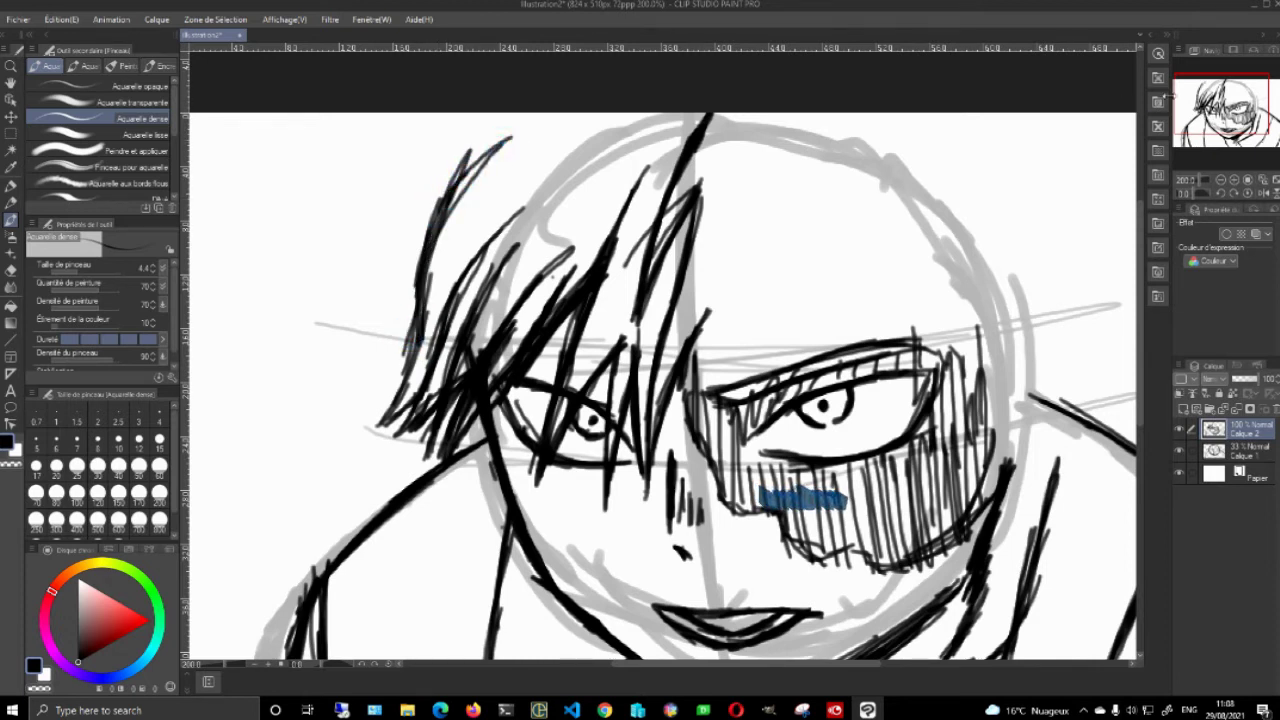
# Draw a pointed hair tuft flaring outward from the middle of the outer hair contour on the unscarred side
pyautogui.moveTo(423, 282)
pyautogui.mouseDown()
pyautogui.moveTo(372, 317)
pyautogui.moveTo(327, 321)
pyautogui.moveTo(381, 285)
pyautogui.mouseUp()
pyautogui.moveTo(324, 320); pyautogui.dragTo(424, 216)
pyautogui.moveTo(378, 280); pyautogui.dragTo(297, 335)
pyautogui.moveTo(412, 302); pyautogui.dragTo(294, 332)
pyautogui.moveTo(434, 280)
pyautogui.mouseDown()
pyautogui.moveTo(338, 326)
pyautogui.moveTo(294, 322)
pyautogui.mouseUp()
pyautogui.moveTo(420, 238); pyautogui.dragTo(298, 326)
pyautogui.moveTo(424, 228); pyautogui.dragTo(326, 304)
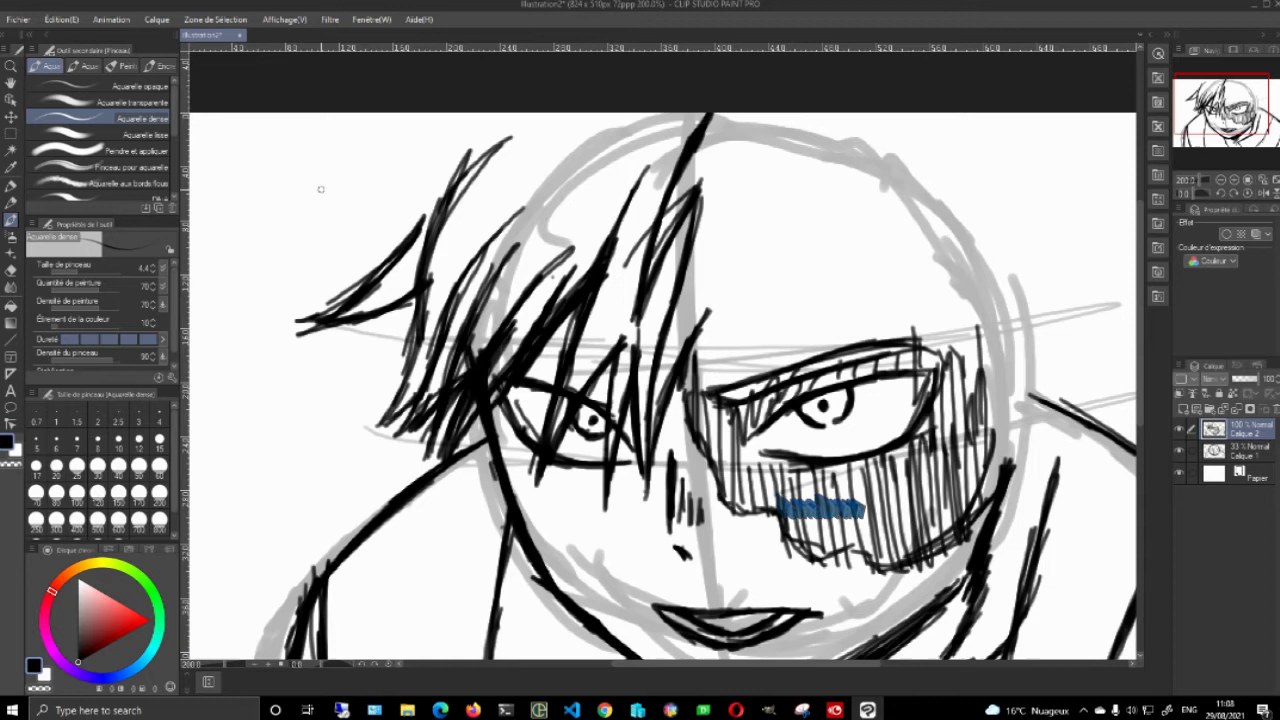
pyautogui.moveTo(388, 256); pyautogui.dragTo(413, 214)
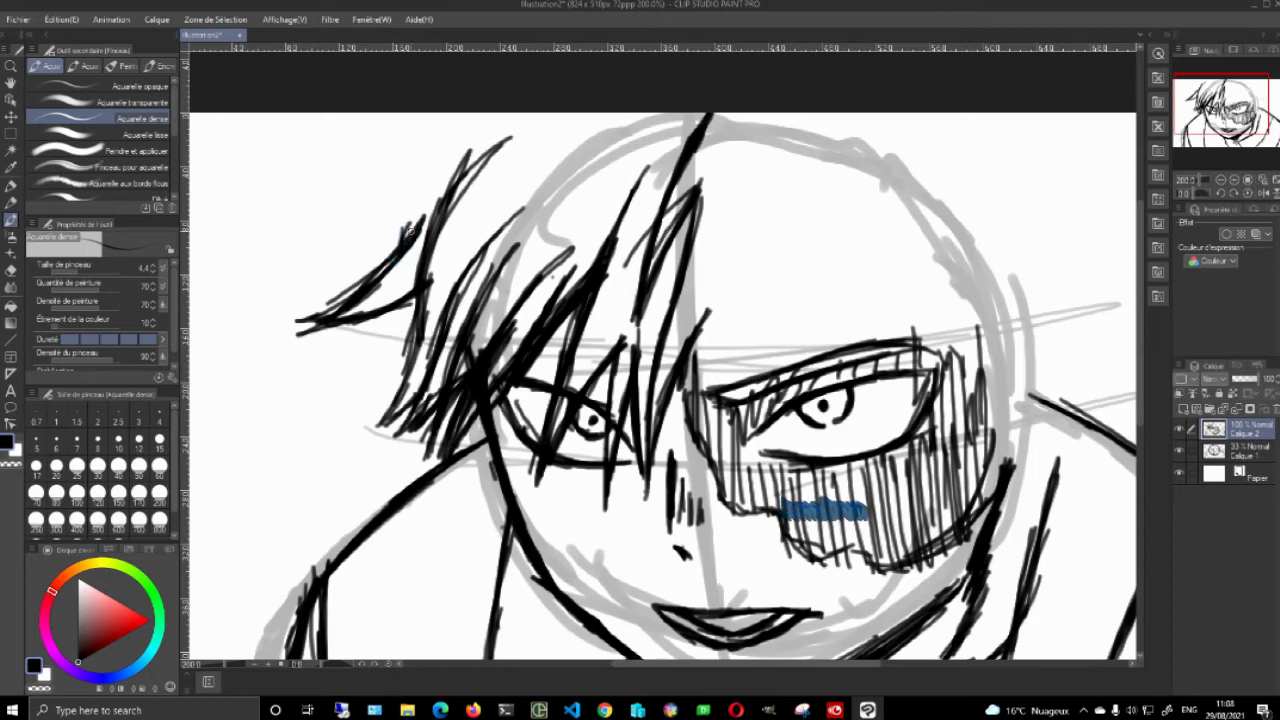
# Thicken the outer hair contour around the tuft and extend it up to the canvas's upper edge
pyautogui.moveTo(380, 428); pyautogui.dragTo(414, 294)
pyautogui.moveTo(398, 366); pyautogui.dragTo(422, 298)
pyautogui.moveTo(404, 250); pyautogui.dragTo(462, 110)
pyautogui.moveTo(408, 210); pyautogui.dragTo(458, 116)
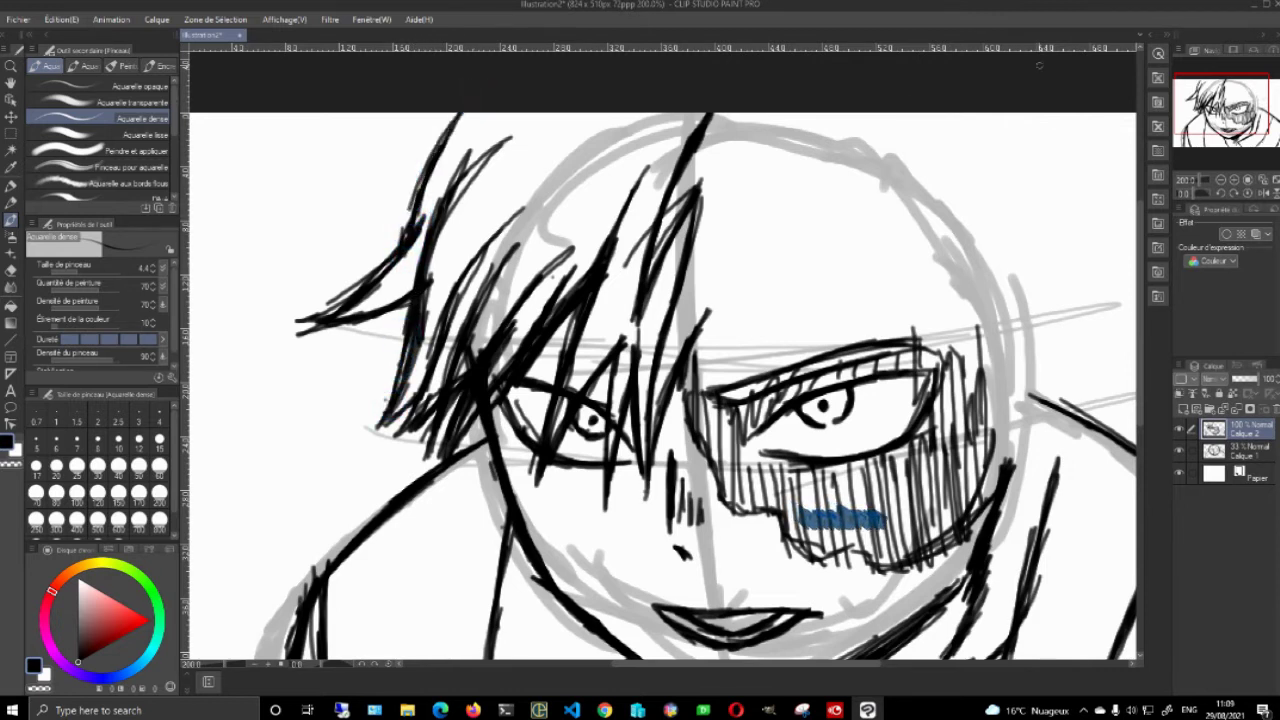
# Draw a second pointed hair tuft above the first one, with a short strand rising from its upper edge
pyautogui.moveTo(420, 194)
pyautogui.mouseDown()
pyautogui.moveTo(298, 190)
pyautogui.moveTo(350, 190)
pyautogui.mouseUp()
pyautogui.moveTo(274, 177)
pyautogui.mouseDown()
pyautogui.moveTo(390, 175)
pyautogui.moveTo(436, 156)
pyautogui.moveTo(370, 204)
pyautogui.mouseUp()
pyautogui.moveTo(290, 186); pyautogui.dragTo(415, 198)
pyautogui.moveTo(351, 203); pyautogui.dragTo(416, 196)
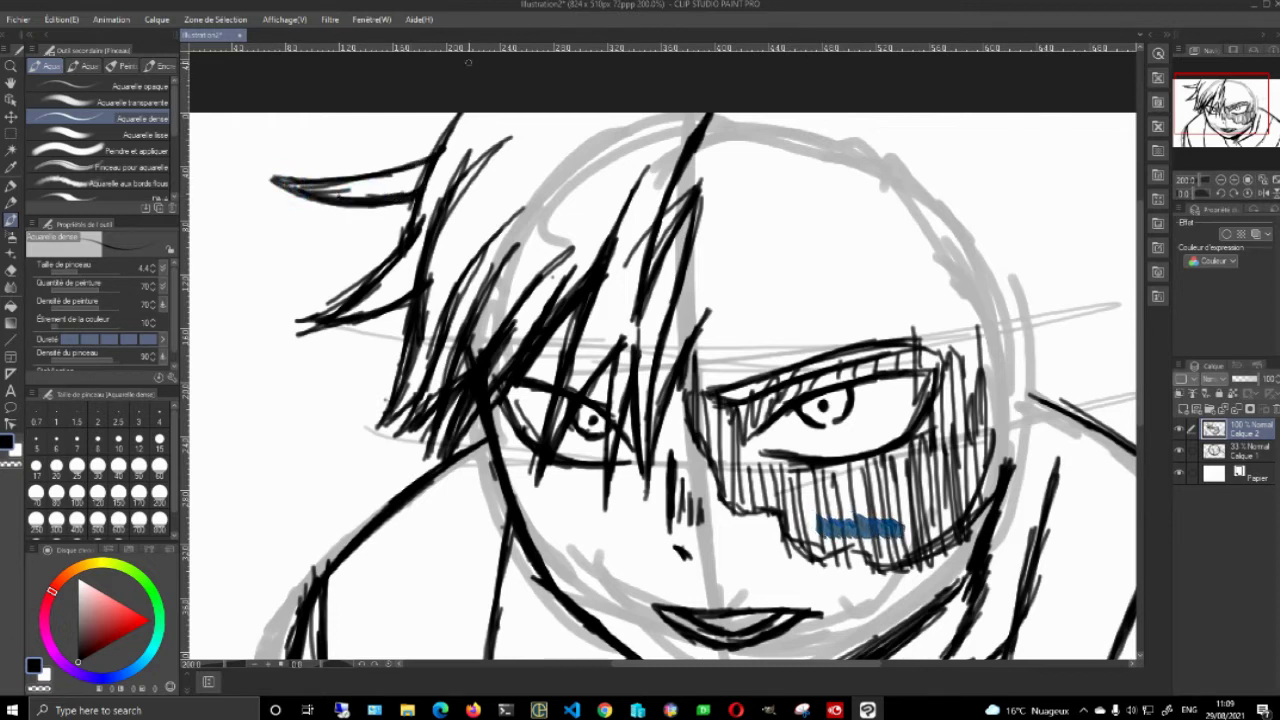
pyautogui.moveTo(328, 181); pyautogui.dragTo(437, 130)
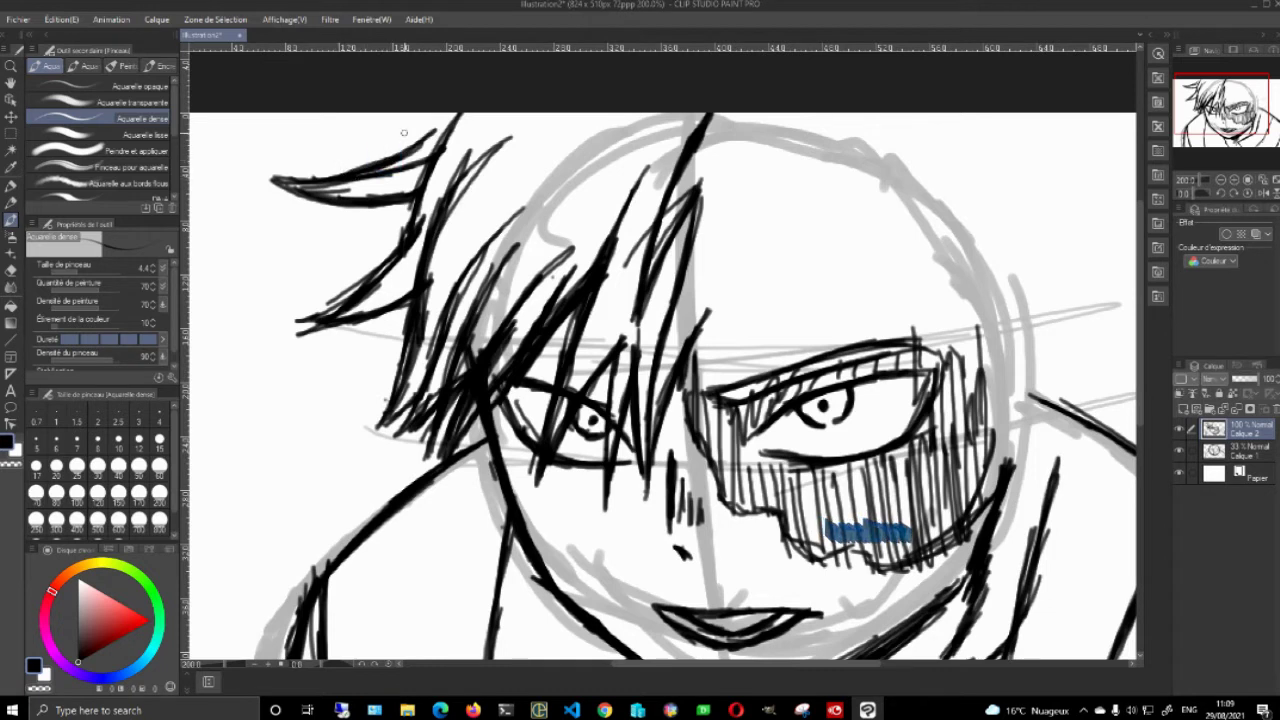
pyautogui.moveTo(398, 158)
pyautogui.mouseDown()
pyautogui.moveTo(421, 102)
pyautogui.moveTo(400, 166)
pyautogui.mouseUp()
pyautogui.moveTo(461, 106); pyautogui.dragTo(386, 266)
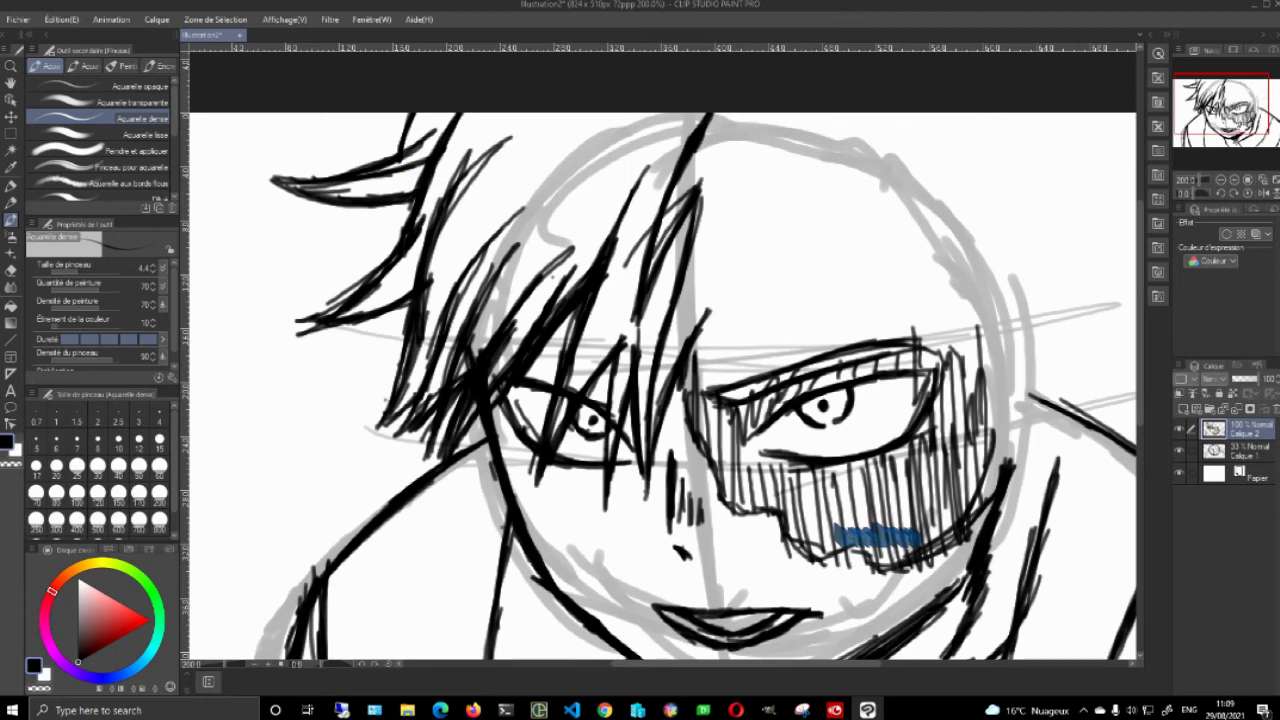
# Draw short, dense bangs between the eyes and over the inner corner of the scarred eye
pyautogui.scroll(-2, 662, 355)
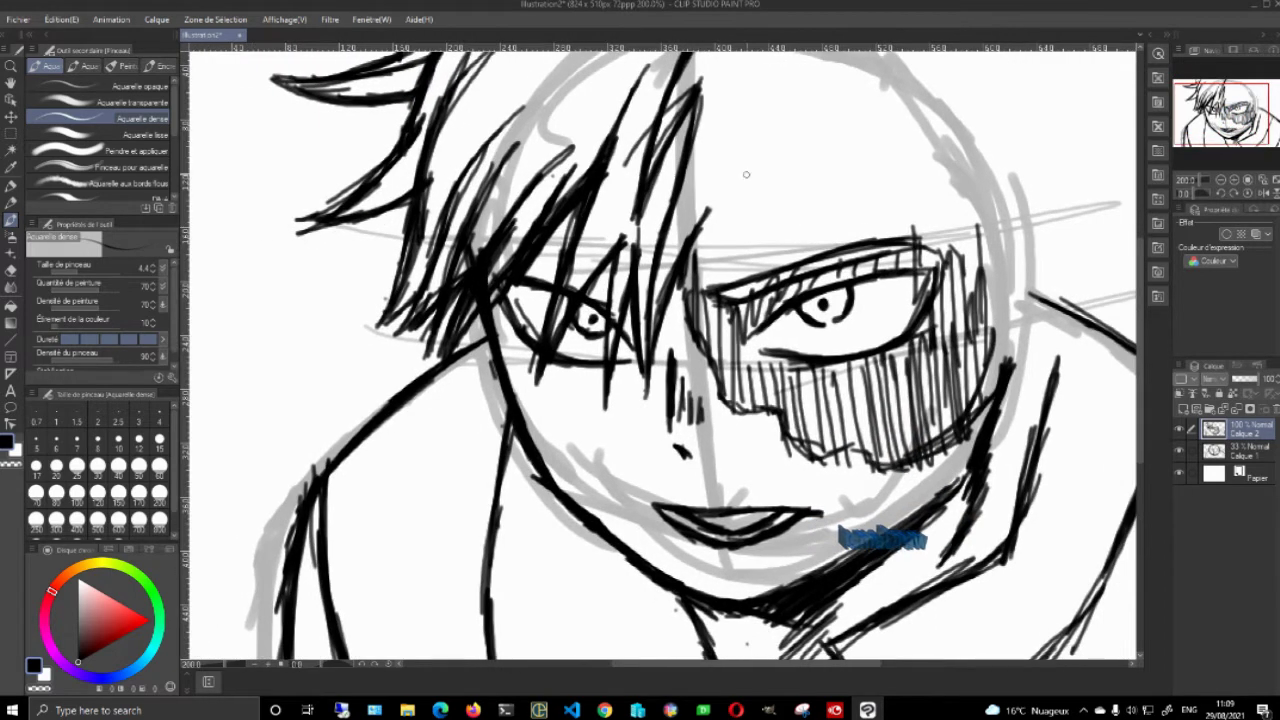
pyautogui.moveTo(662, 298)
pyautogui.mouseDown()
pyautogui.moveTo(708, 206)
pyautogui.moveTo(655, 334)
pyautogui.moveTo(702, 199)
pyautogui.mouseUp()
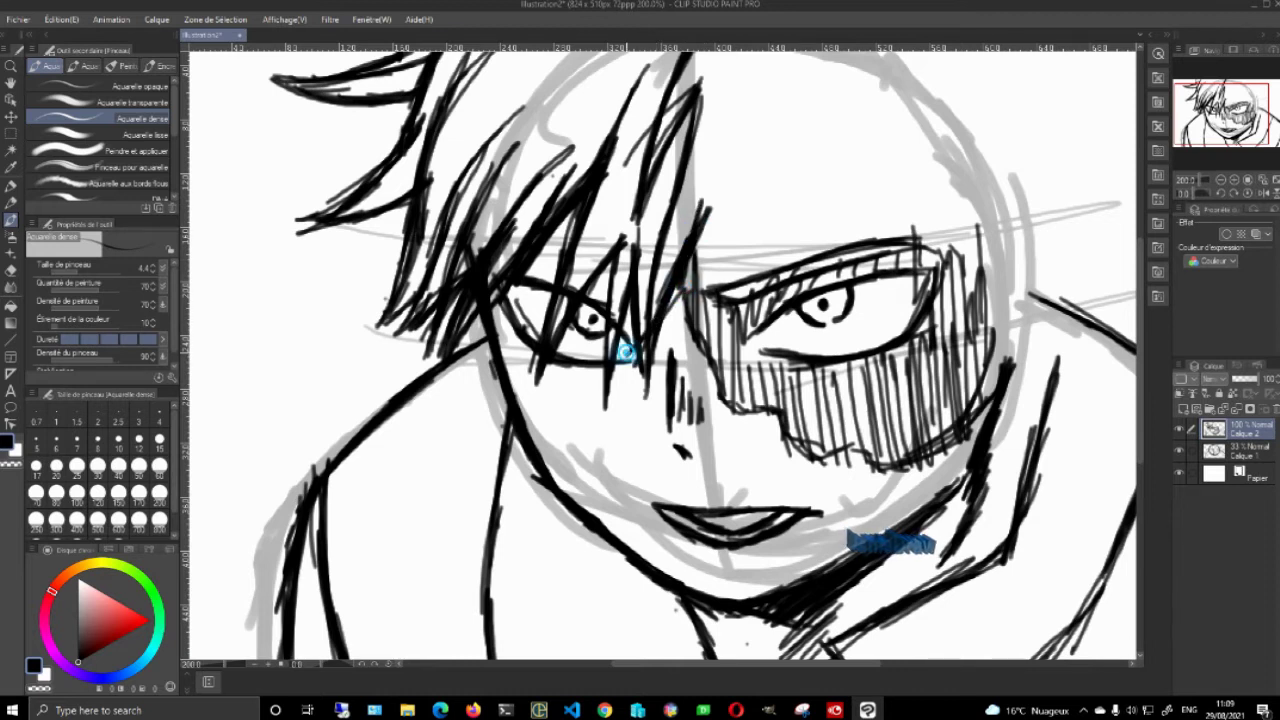
pyautogui.moveTo(688, 292); pyautogui.dragTo(731, 206)
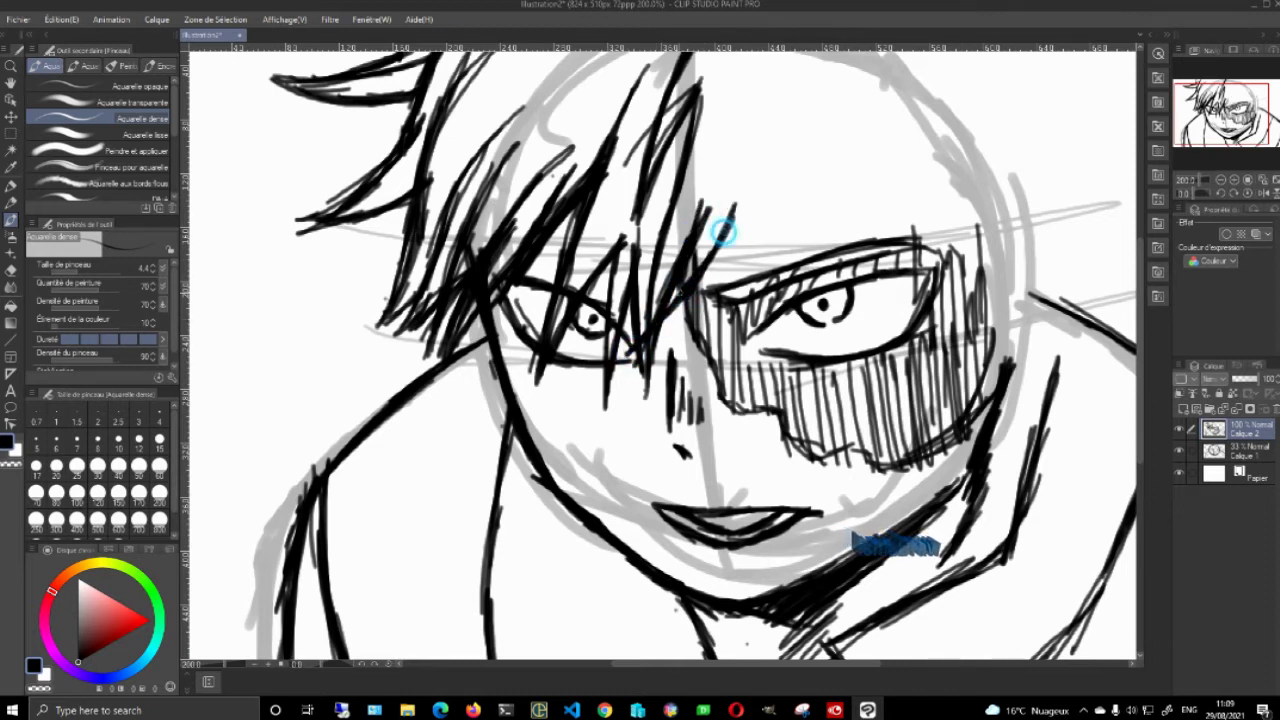
pyautogui.moveTo(691, 298)
pyautogui.mouseDown()
pyautogui.moveTo(718, 240)
pyautogui.moveTo(688, 300)
pyautogui.mouseUp()
pyautogui.moveTo(716, 248); pyautogui.dragTo(668, 338)
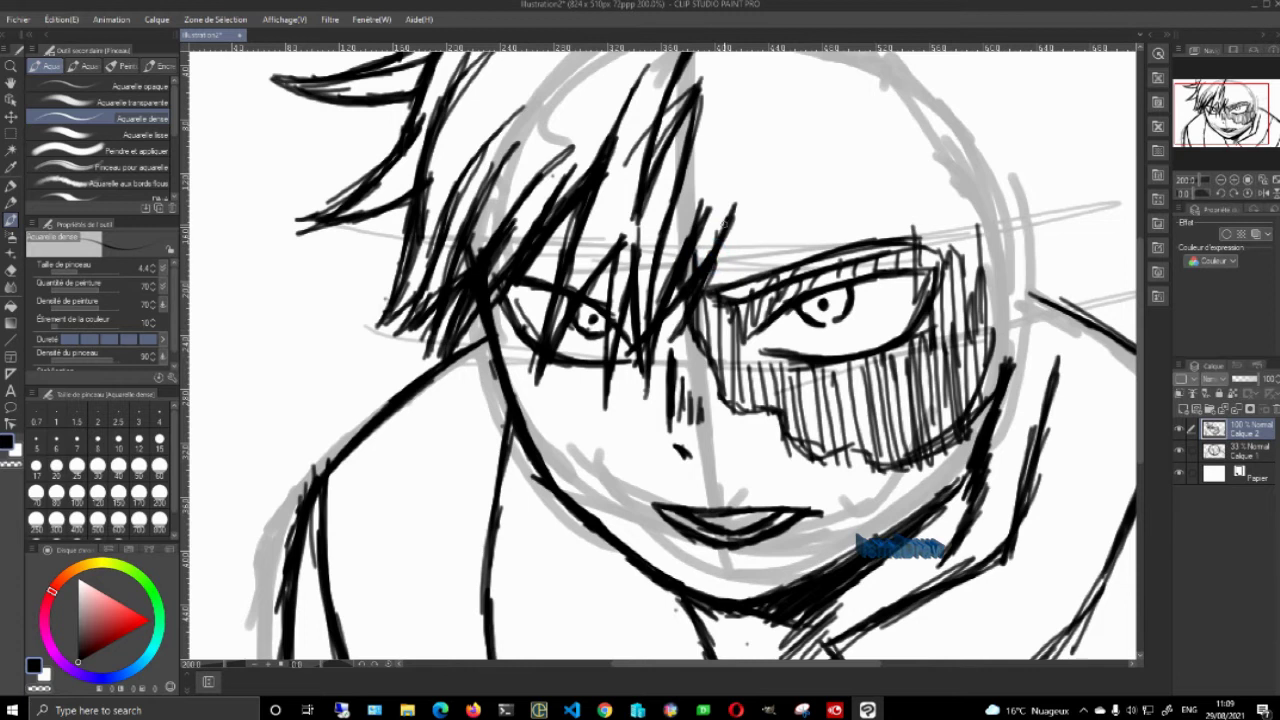
pyautogui.moveTo(703, 297)
pyautogui.mouseDown()
pyautogui.moveTo(778, 184)
pyautogui.moveTo(712, 288)
pyautogui.mouseUp()
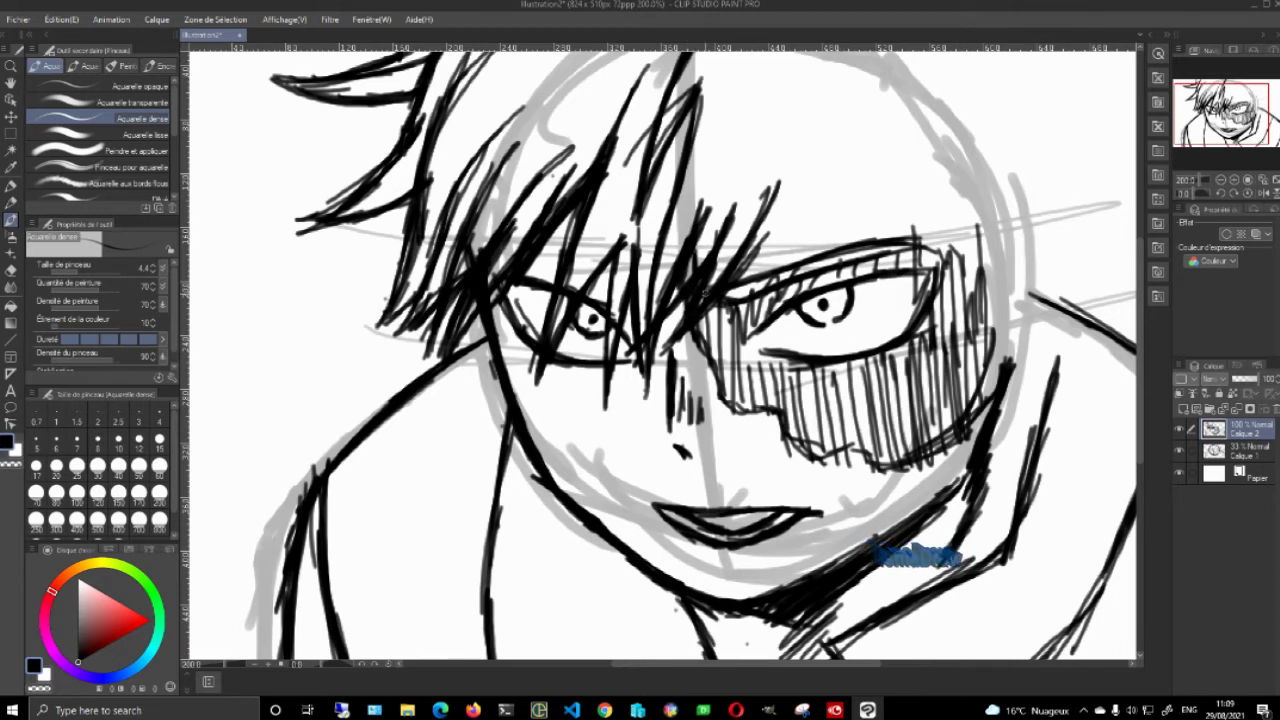
pyautogui.moveTo(750, 256); pyautogui.dragTo(713, 355)
pyautogui.moveTo(738, 298)
pyautogui.mouseDown()
pyautogui.moveTo(714, 355)
pyautogui.moveTo(749, 289)
pyautogui.moveTo(737, 297)
pyautogui.moveTo(725, 327)
pyautogui.moveTo(771, 251)
pyautogui.moveTo(820, 209)
pyautogui.moveTo(763, 276)
pyautogui.mouseUp()
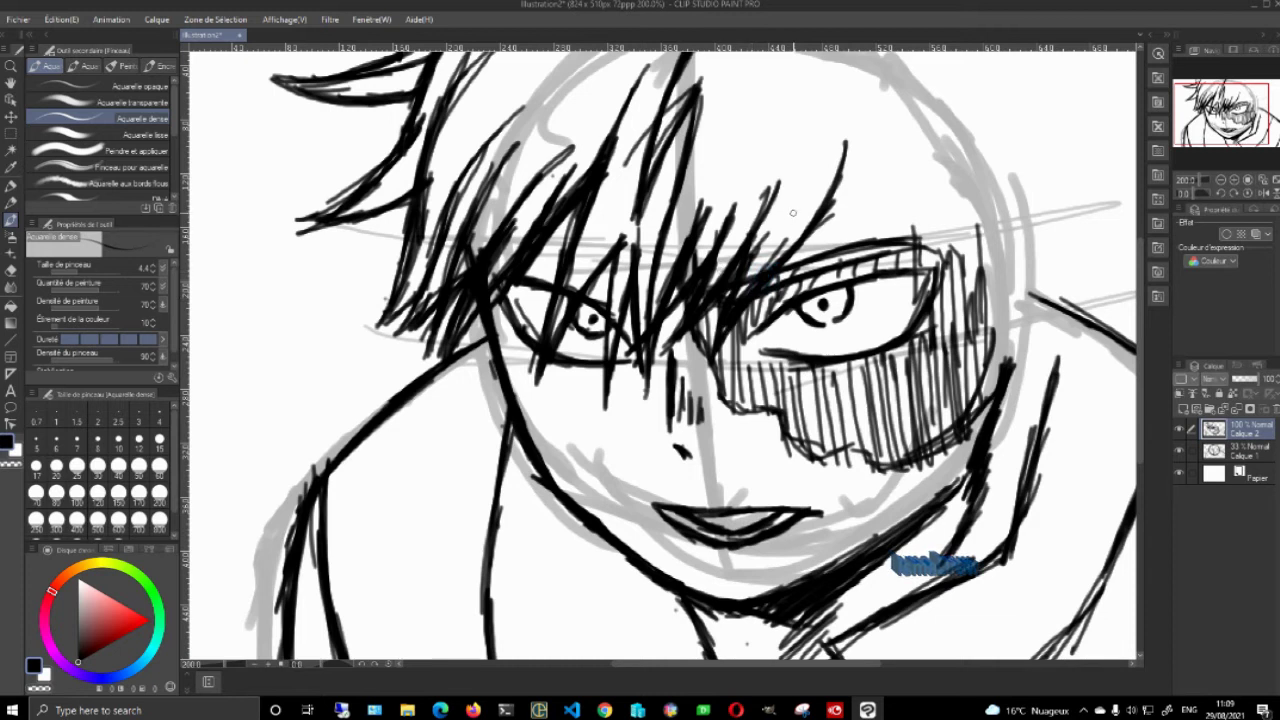
# Draw long, spiky bangs over the brow of the scarred eye, rising toward the forehead
pyautogui.moveTo(812, 228); pyautogui.dragTo(849, 134)
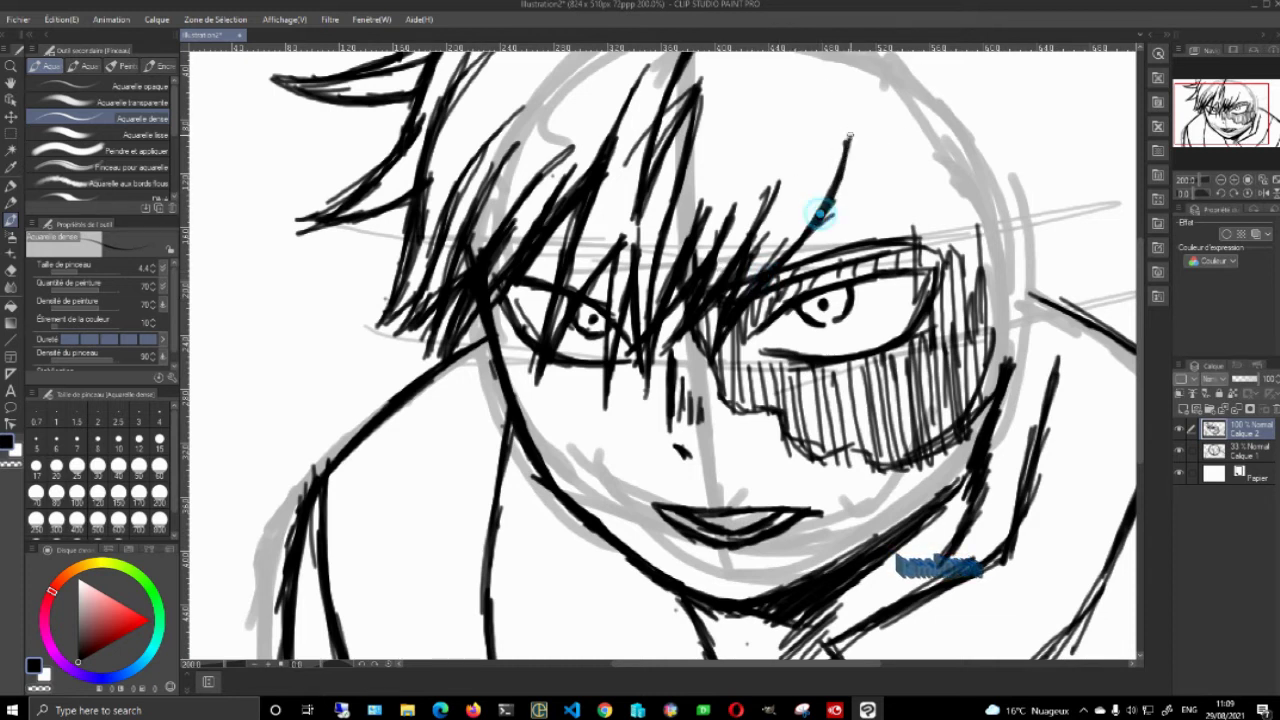
pyautogui.moveTo(834, 188)
pyautogui.mouseDown()
pyautogui.moveTo(814, 288)
pyautogui.moveTo(853, 227)
pyautogui.mouseUp()
pyautogui.moveTo(812, 289); pyautogui.dragTo(868, 190)
pyautogui.moveTo(833, 258); pyautogui.dragTo(888, 140)
pyautogui.moveTo(872, 194); pyautogui.dragTo(880, 186)
pyautogui.moveTo(884, 266); pyautogui.dragTo(868, 186)
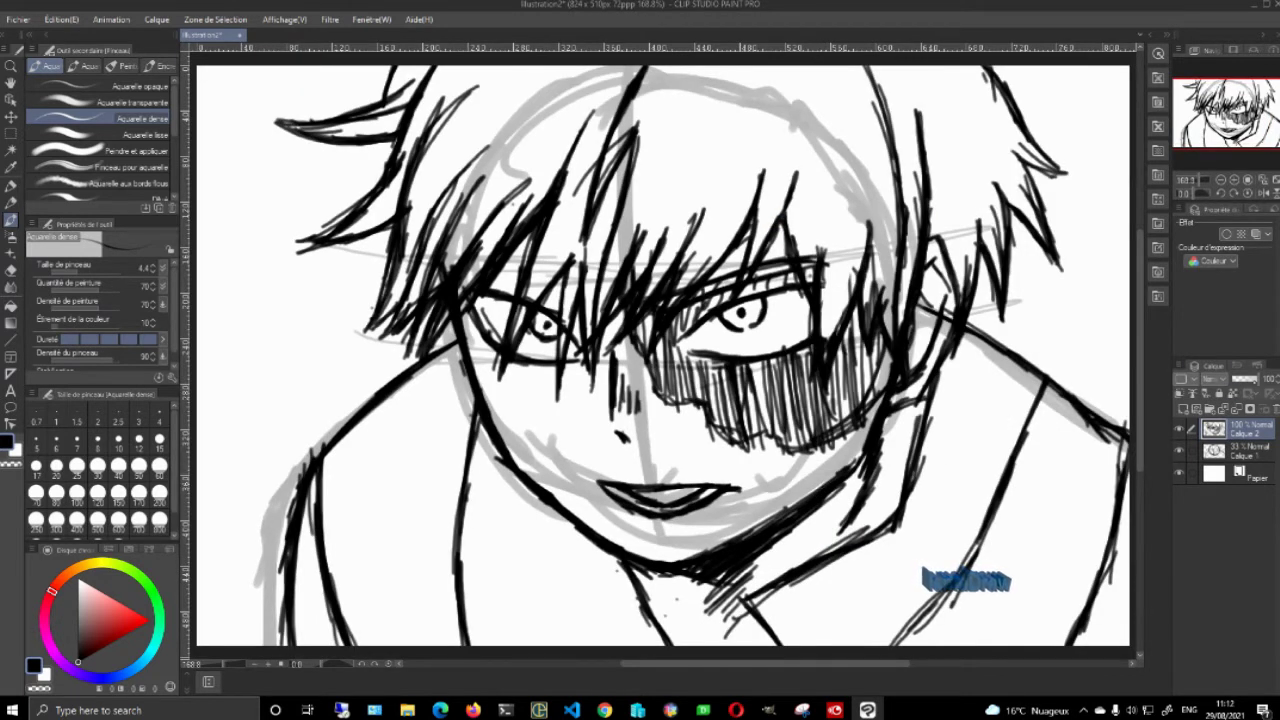
# Lower the opacity of layer Calque 2 to 38% and hide the rough sketch layer Calque 1
pyautogui.moveTo(1262, 379); pyautogui.dragTo(1236, 380)
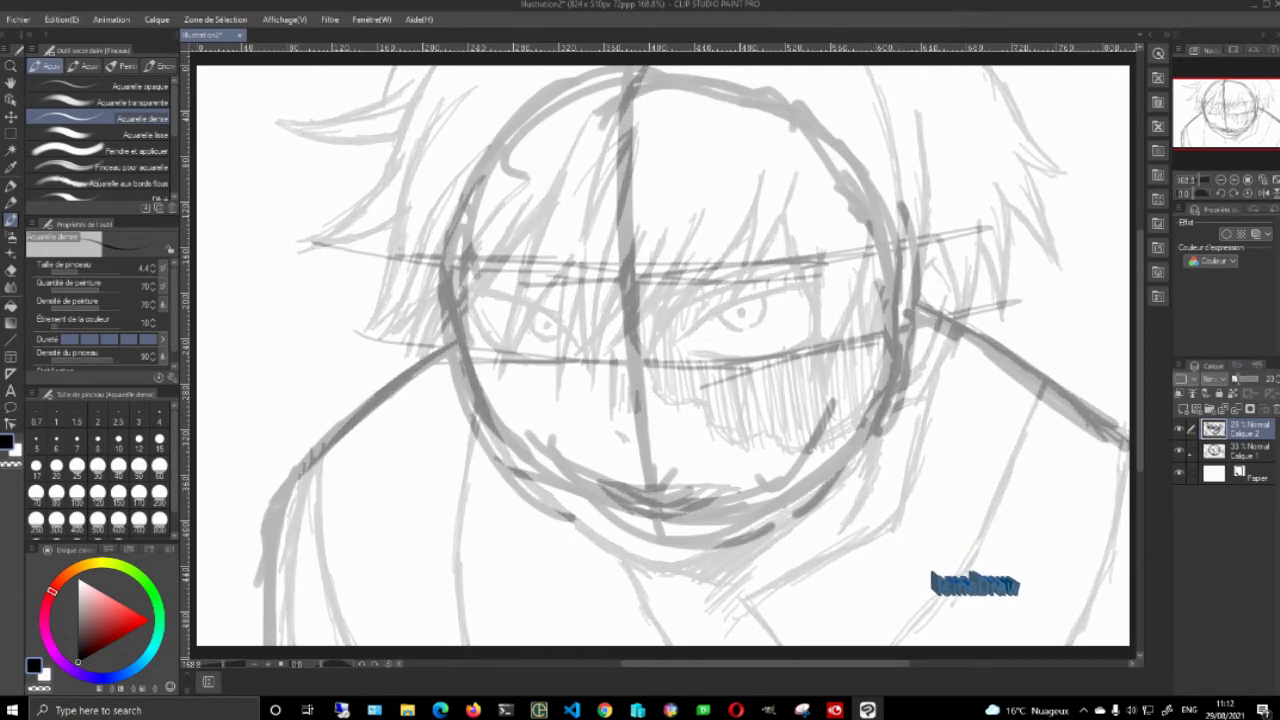
pyautogui.click(1178, 450)
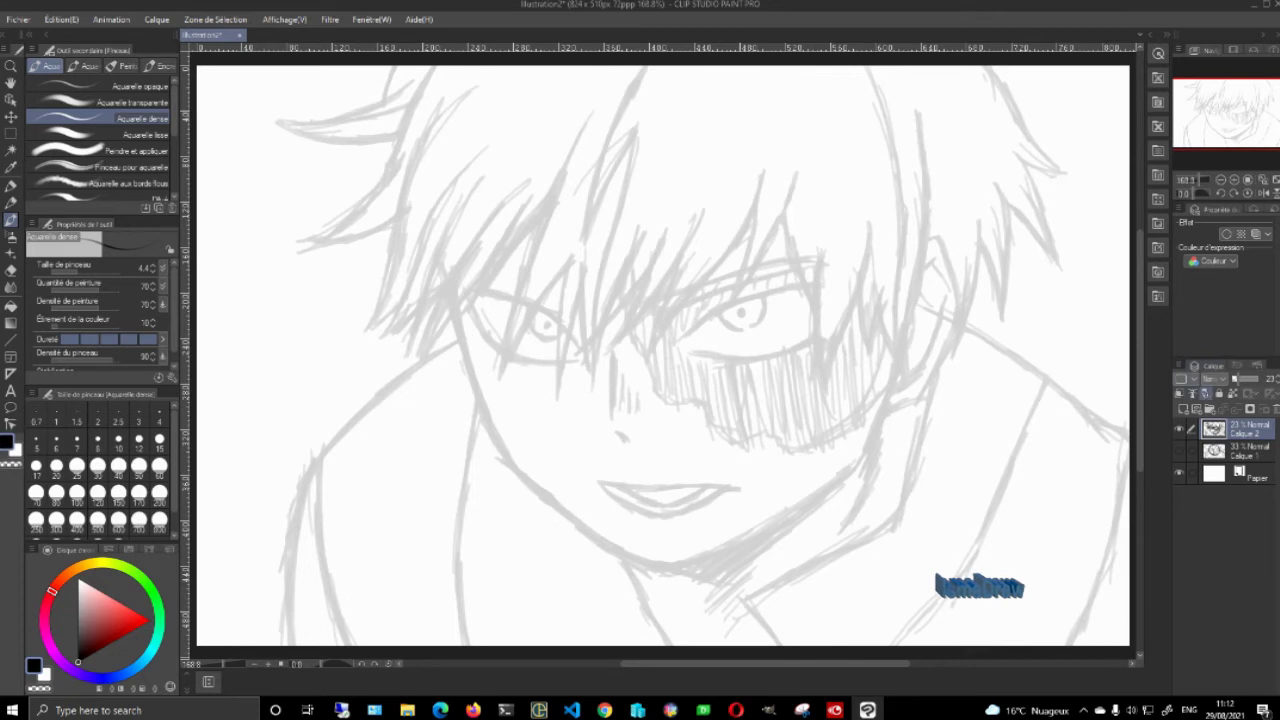
pyautogui.moveTo(1236, 380)
pyautogui.mouseDown()
pyautogui.moveTo(1254, 380)
pyautogui.moveTo(1242, 380)
pyautogui.mouseUp()
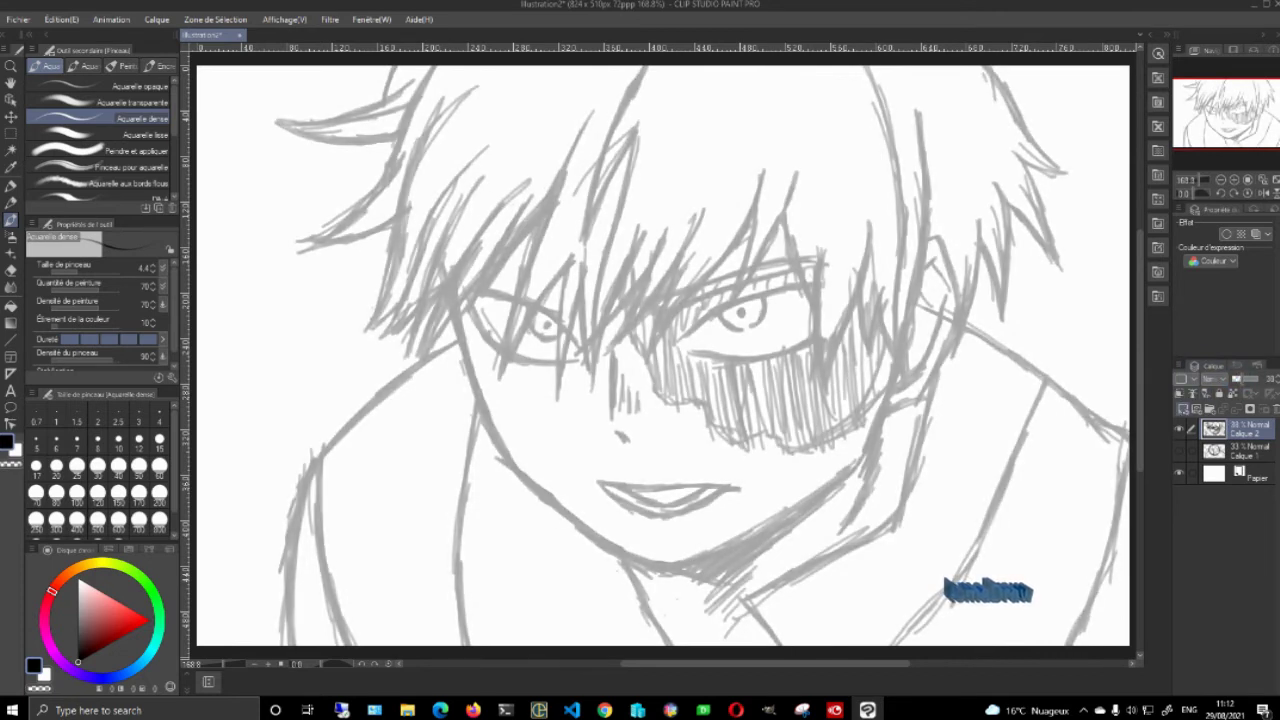
# Add a new layer above the faded sketch and set the brush size to 4 for inking around the eyes
pyautogui.click(1183, 409)
pyautogui.click(1233, 180)
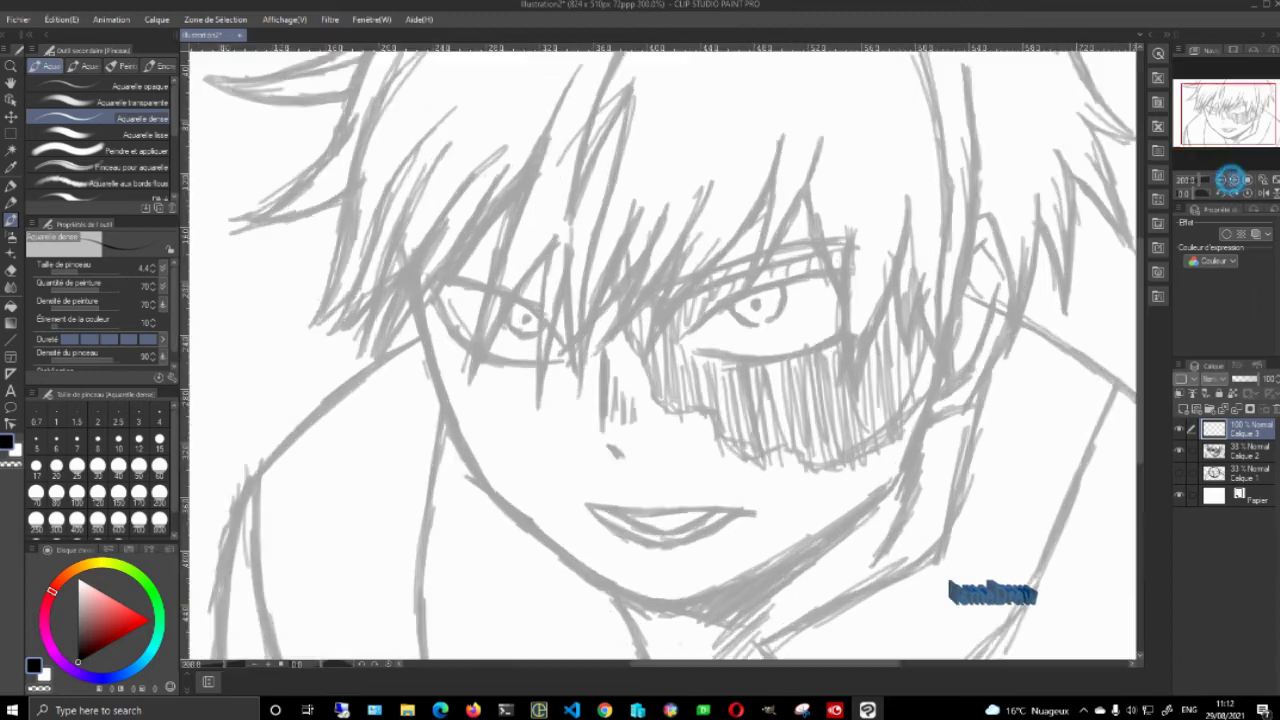
pyautogui.click(1233, 180)
pyautogui.click(1233, 180)
pyautogui.click(1220, 180)
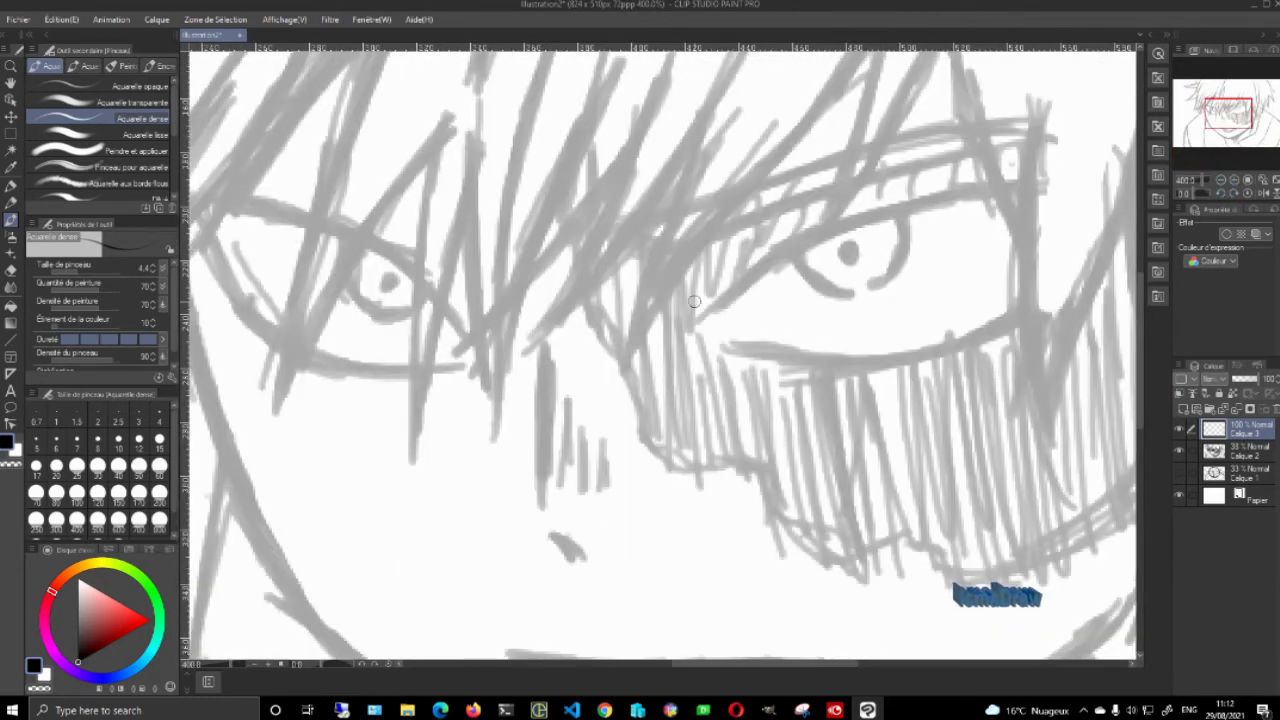
pyautogui.click(77, 440)
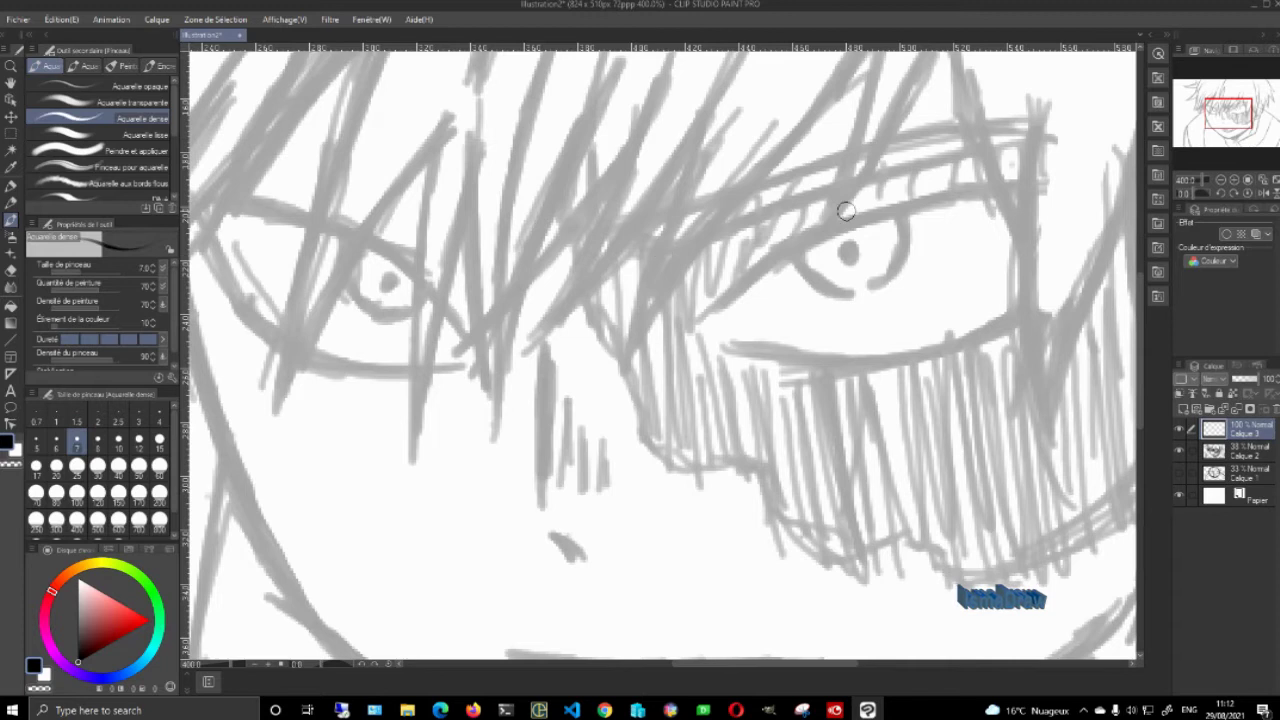
pyautogui.click(159, 417)
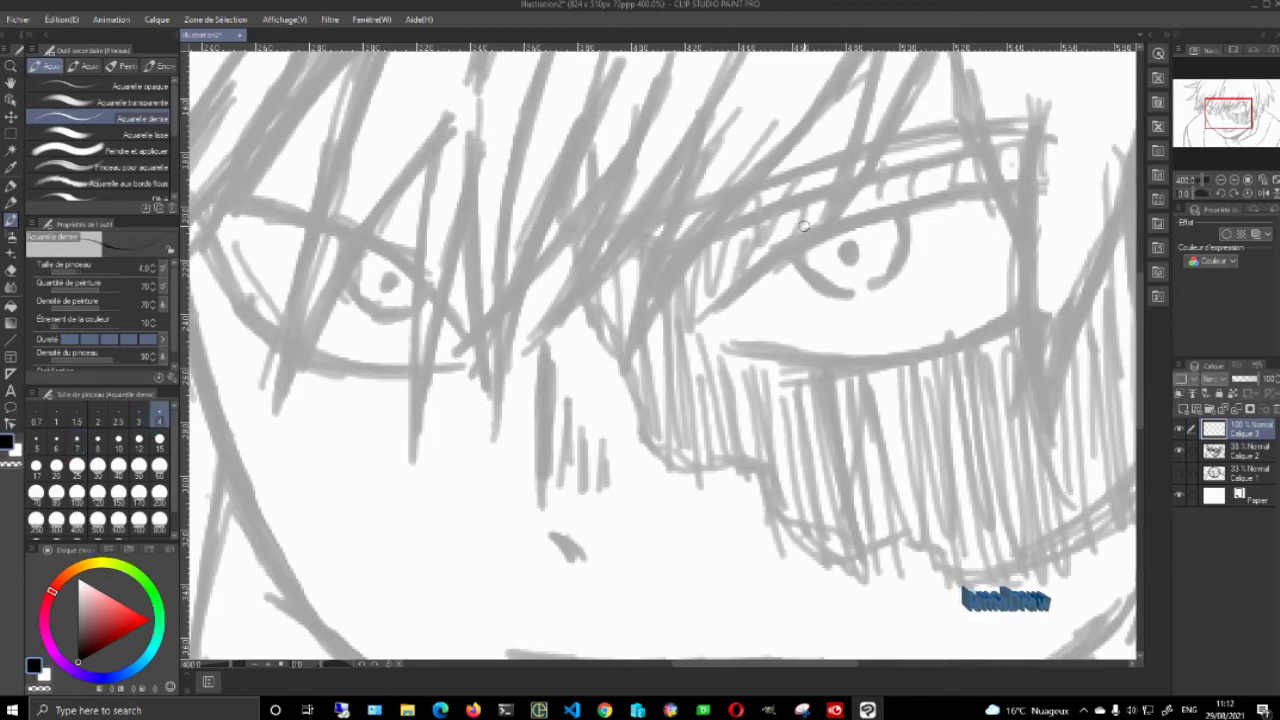
# Set the brush size to 3 and ink a thick, curved upper eyelid on the scarred eye, with a forked inner corner
pyautogui.click(97, 418)
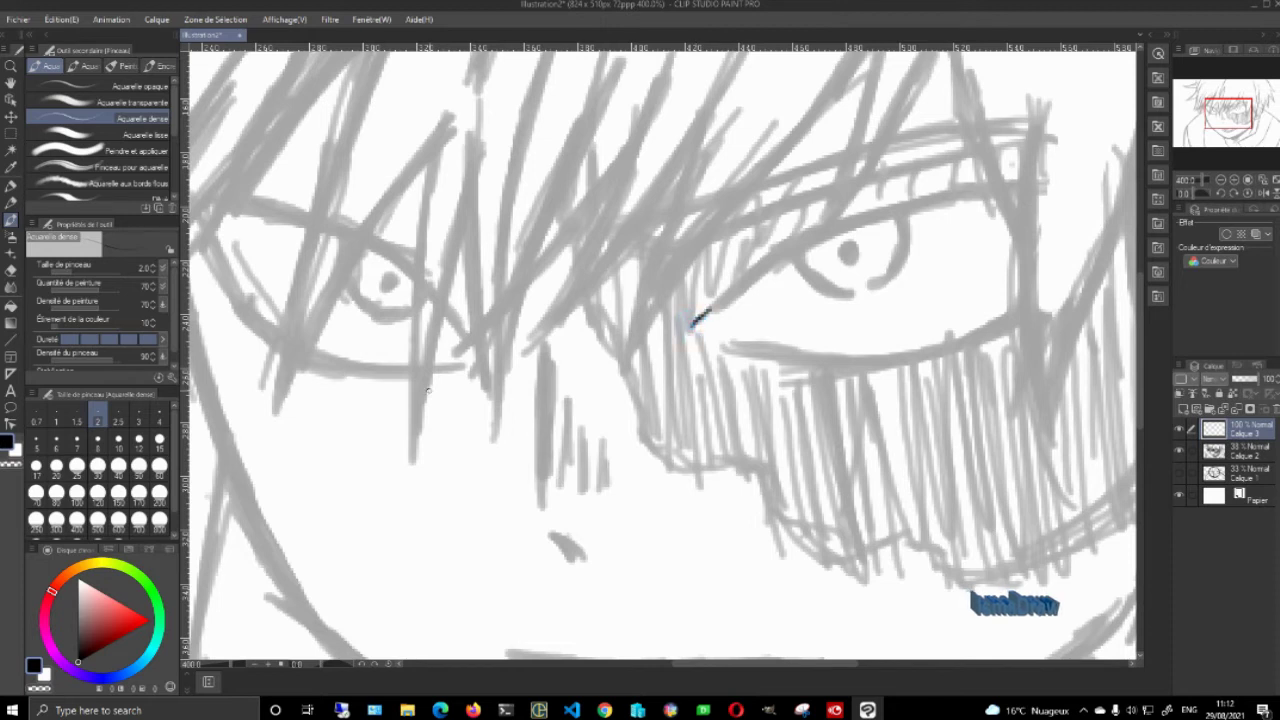
pyautogui.click(139, 417)
pyautogui.moveTo(697, 320)
pyautogui.mouseDown()
pyautogui.moveTo(686, 334)
pyautogui.moveTo(820, 236)
pyautogui.mouseUp()
pyautogui.moveTo(726, 294); pyautogui.dragTo(860, 218)
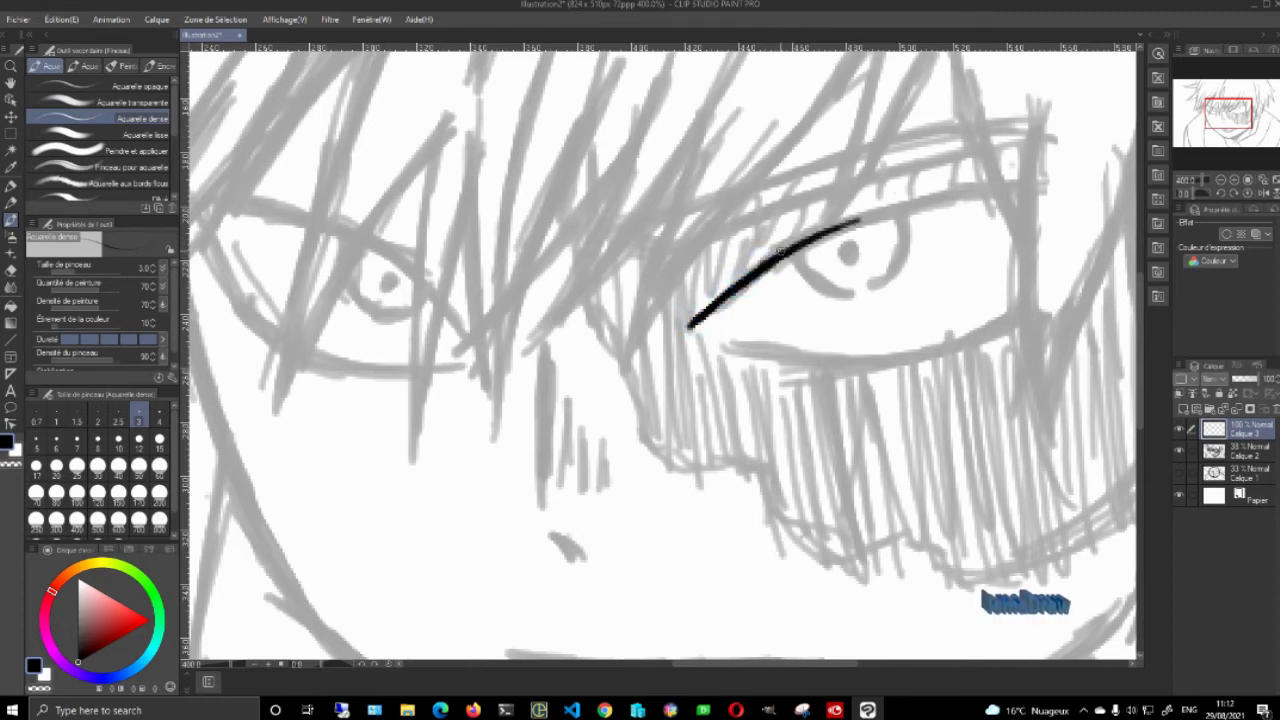
pyautogui.moveTo(716, 281)
pyautogui.mouseDown()
pyautogui.moveTo(905, 213)
pyautogui.moveTo(851, 221)
pyautogui.moveTo(1002, 199)
pyautogui.moveTo(737, 273)
pyautogui.moveTo(870, 217)
pyautogui.mouseUp()
pyautogui.moveTo(783, 248); pyautogui.dragTo(931, 203)
pyautogui.moveTo(843, 223); pyautogui.dragTo(959, 198)
pyautogui.moveTo(850, 219); pyautogui.dragTo(990, 193)
pyautogui.moveTo(912, 204); pyautogui.dragTo(994, 192)
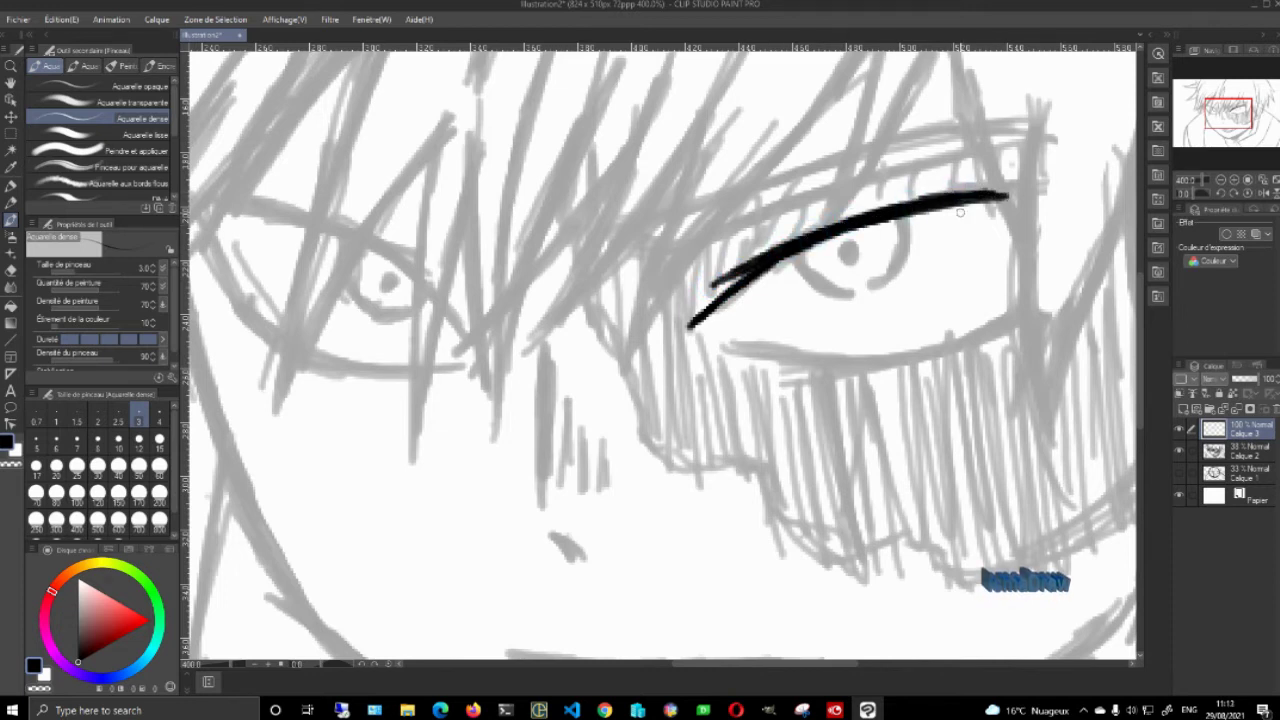
# Ink the lower eyelid of the scarred eye, curving from the inner corner up to the outer corner
pyautogui.moveTo(722, 348); pyautogui.dragTo(870, 372)
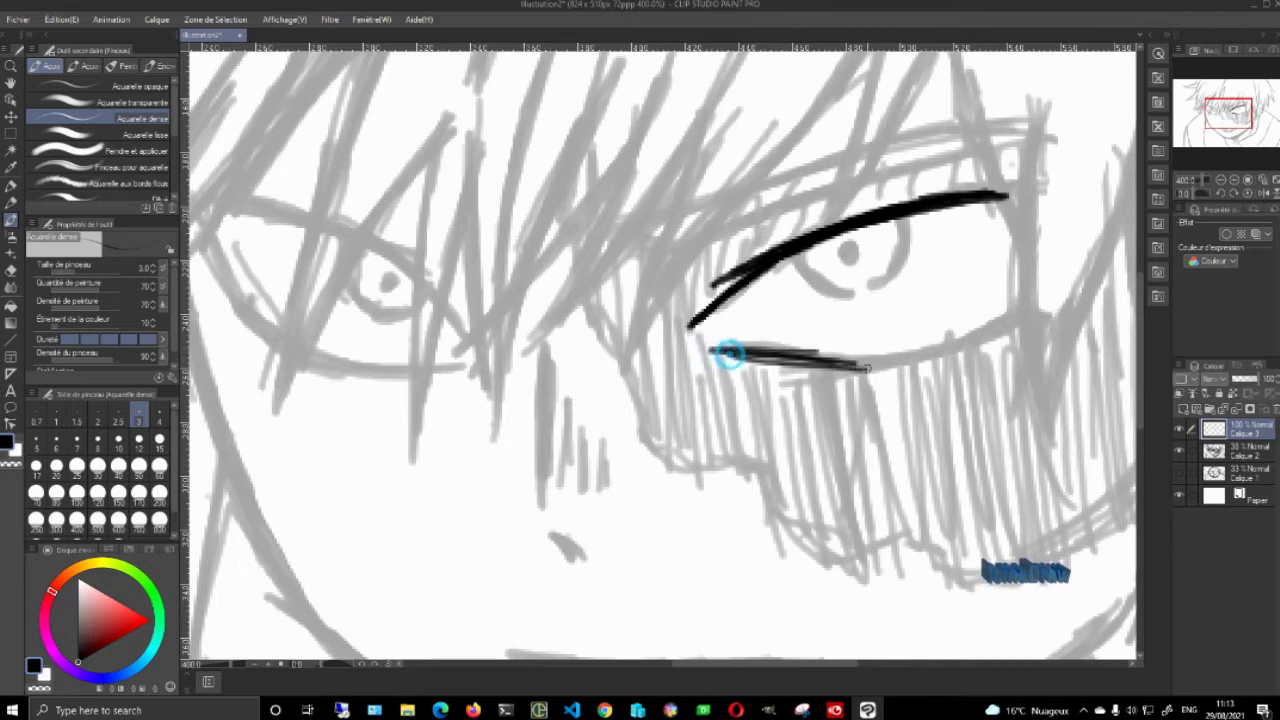
pyautogui.moveTo(731, 351); pyautogui.dragTo(878, 367)
pyautogui.moveTo(749, 357)
pyautogui.mouseDown()
pyautogui.moveTo(880, 369)
pyautogui.moveTo(932, 351)
pyautogui.mouseUp()
pyautogui.moveTo(858, 367)
pyautogui.mouseDown()
pyautogui.moveTo(974, 334)
pyautogui.moveTo(1021, 303)
pyautogui.mouseUp()
pyautogui.moveTo(900, 371); pyautogui.dragTo(994, 326)
pyautogui.moveTo(862, 376)
pyautogui.mouseDown()
pyautogui.moveTo(947, 348)
pyautogui.moveTo(848, 372)
pyautogui.mouseUp()
# Erase the rough edges along the scarred eye's lower eyelid and retrace it as a smooth, thicker line
pyautogui.press('e')
pyautogui.moveTo(794, 330)
pyautogui.keyDown('ctrl'); pyautogui.keyDown('alt'); pyautogui.mouseDown()
pyautogui.moveTo(811, 328)
pyautogui.moveTo(751, 343)
pyautogui.moveTo(766, 347)
pyautogui.moveTo(720, 343)
pyautogui.moveTo(835, 381)
pyautogui.mouseUp(); pyautogui.keyUp('alt'); pyautogui.keyUp('ctrl')
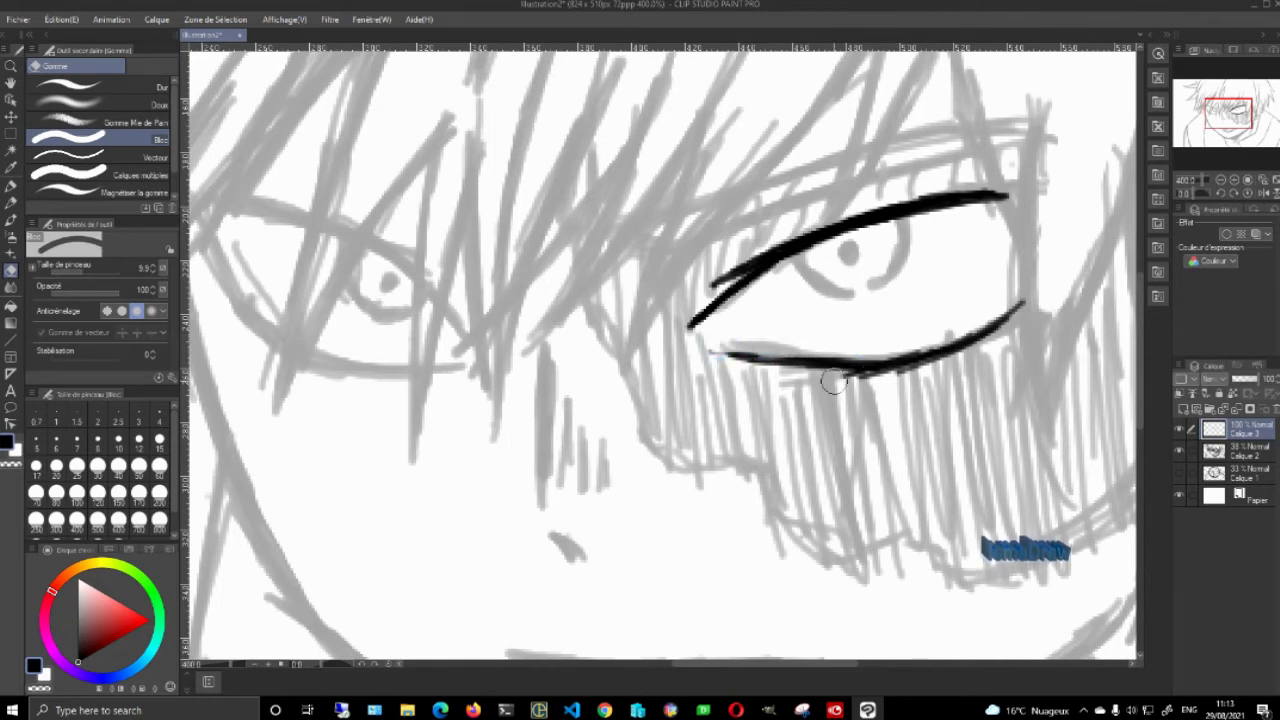
pyautogui.press('b')
pyautogui.moveTo(711, 355); pyautogui.dragTo(726, 357)
pyautogui.moveTo(840, 363)
pyautogui.mouseDown()
pyautogui.moveTo(960, 346)
pyautogui.moveTo(935, 355)
pyautogui.mouseUp()
pyautogui.moveTo(1233, 113); pyautogui.dragTo(1237, 112)
pyautogui.press('e')
pyautogui.moveTo(831, 416); pyautogui.dragTo(796, 424)
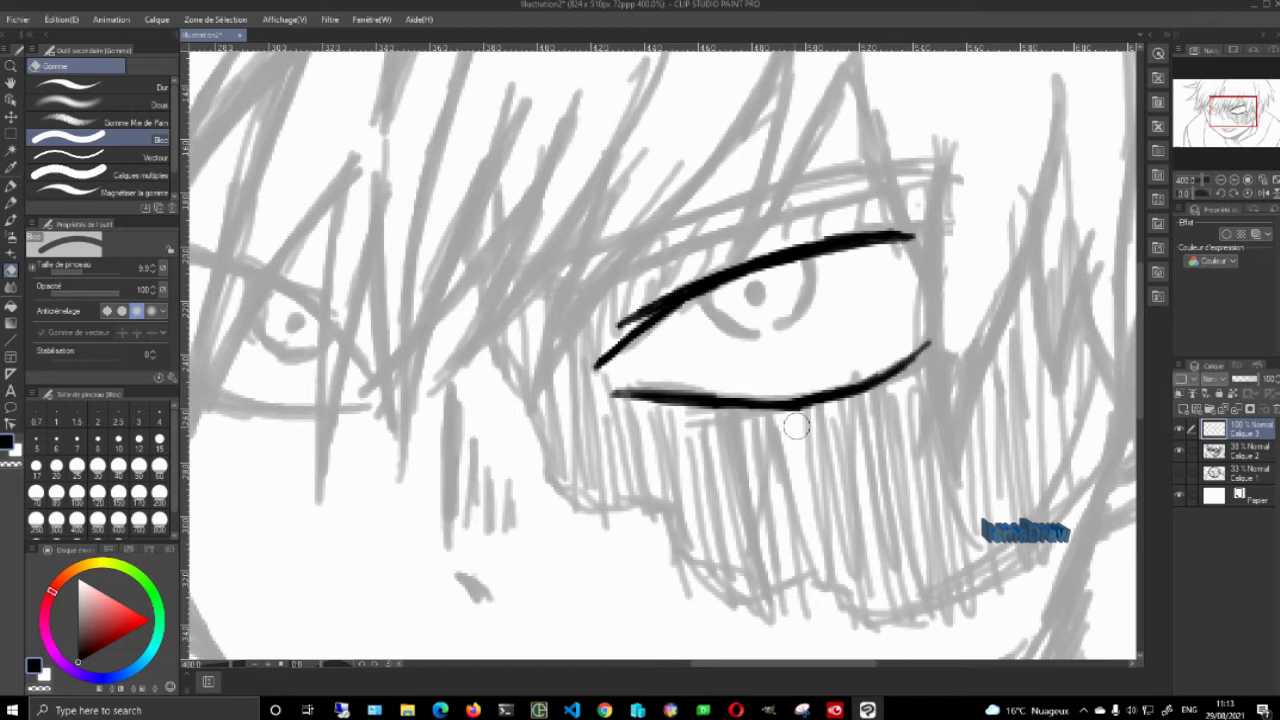
pyautogui.press('b')
pyautogui.moveTo(785, 410); pyautogui.dragTo(898, 365)
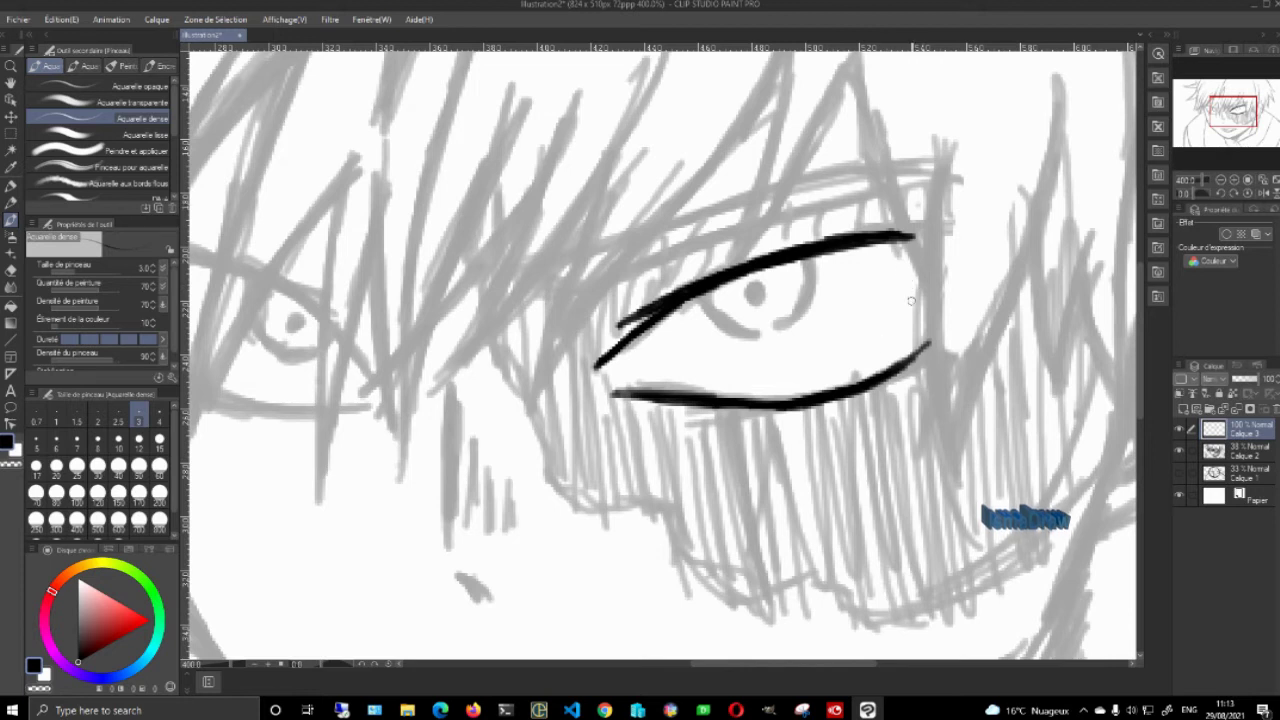
# Ink the unscarred eye's lower and upper eyelids with gaps for the hair, plus a short crease beside the outer corner
pyautogui.moveTo(1248, 118); pyautogui.dragTo(1230, 118)
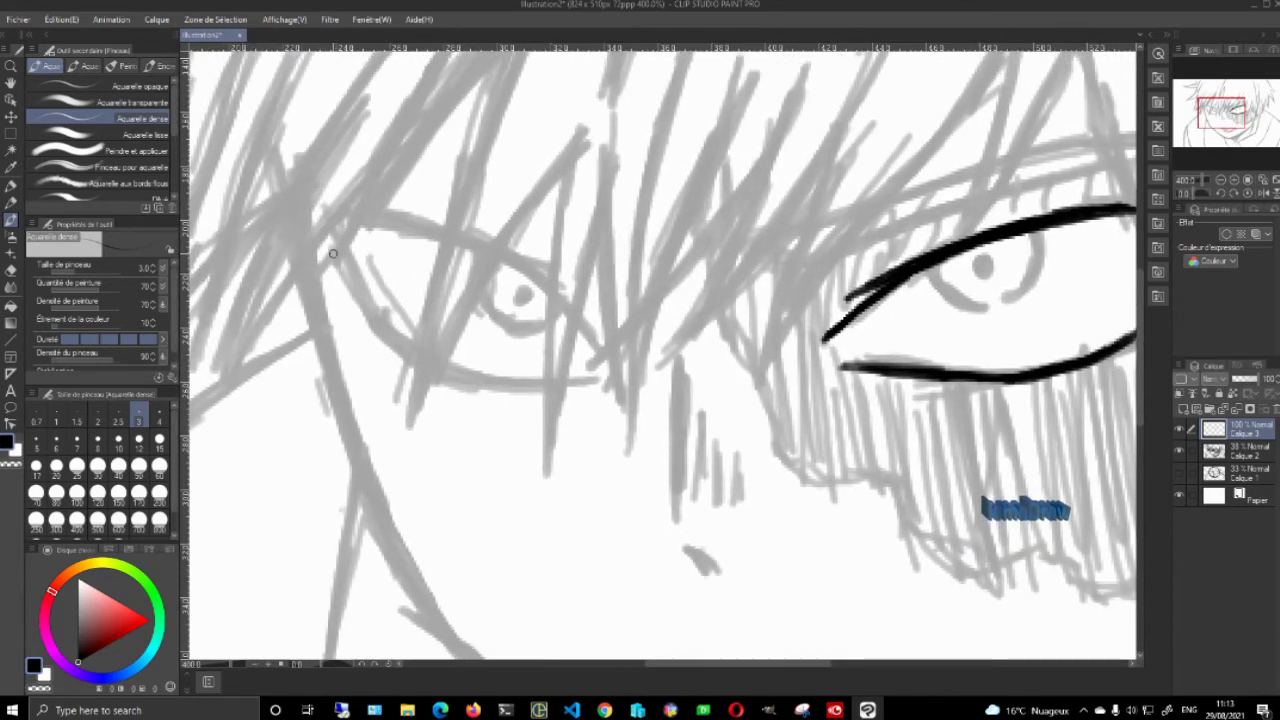
pyautogui.moveTo(344, 248)
pyautogui.mouseDown()
pyautogui.moveTo(370, 313)
pyautogui.moveTo(420, 362)
pyautogui.moveTo(510, 383)
pyautogui.moveTo(452, 377)
pyautogui.moveTo(515, 375)
pyautogui.moveTo(497, 378)
pyautogui.moveTo(536, 391)
pyautogui.moveTo(509, 385)
pyautogui.moveTo(600, 378)
pyautogui.moveTo(530, 388)
pyautogui.mouseUp()
pyautogui.press('e')
pyautogui.press('b')
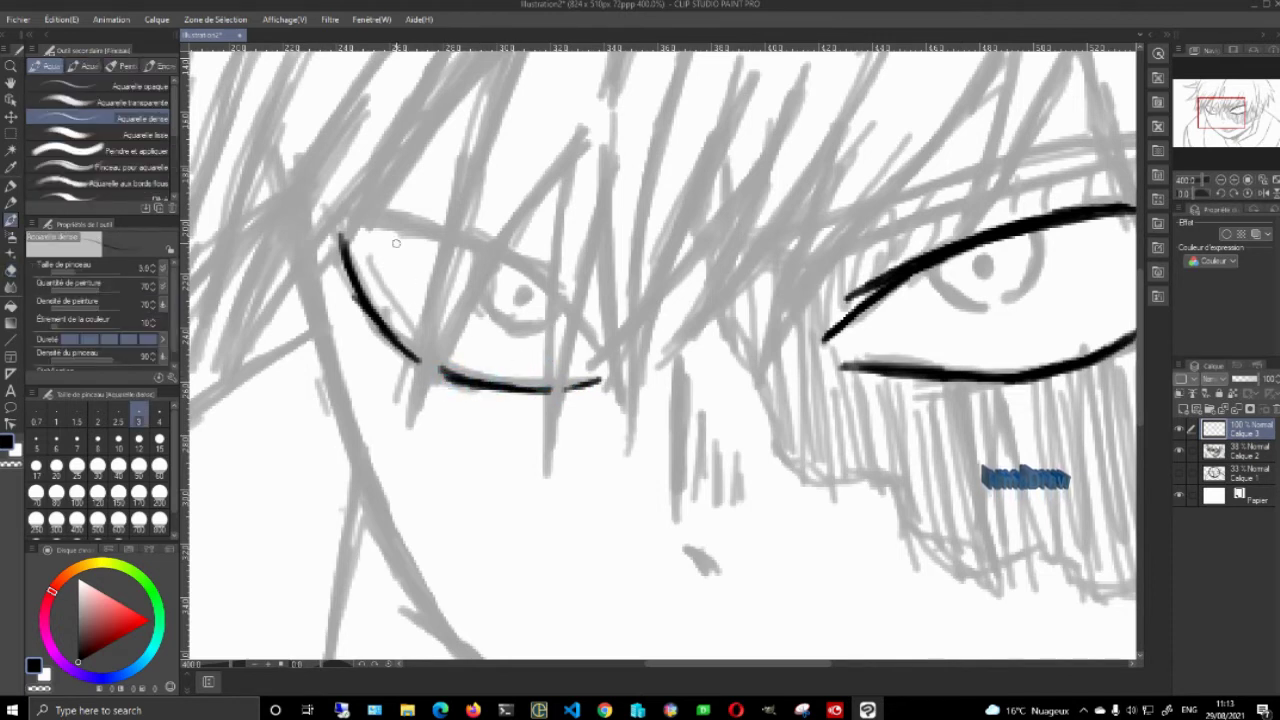
pyautogui.moveTo(337, 258); pyautogui.dragTo(354, 318)
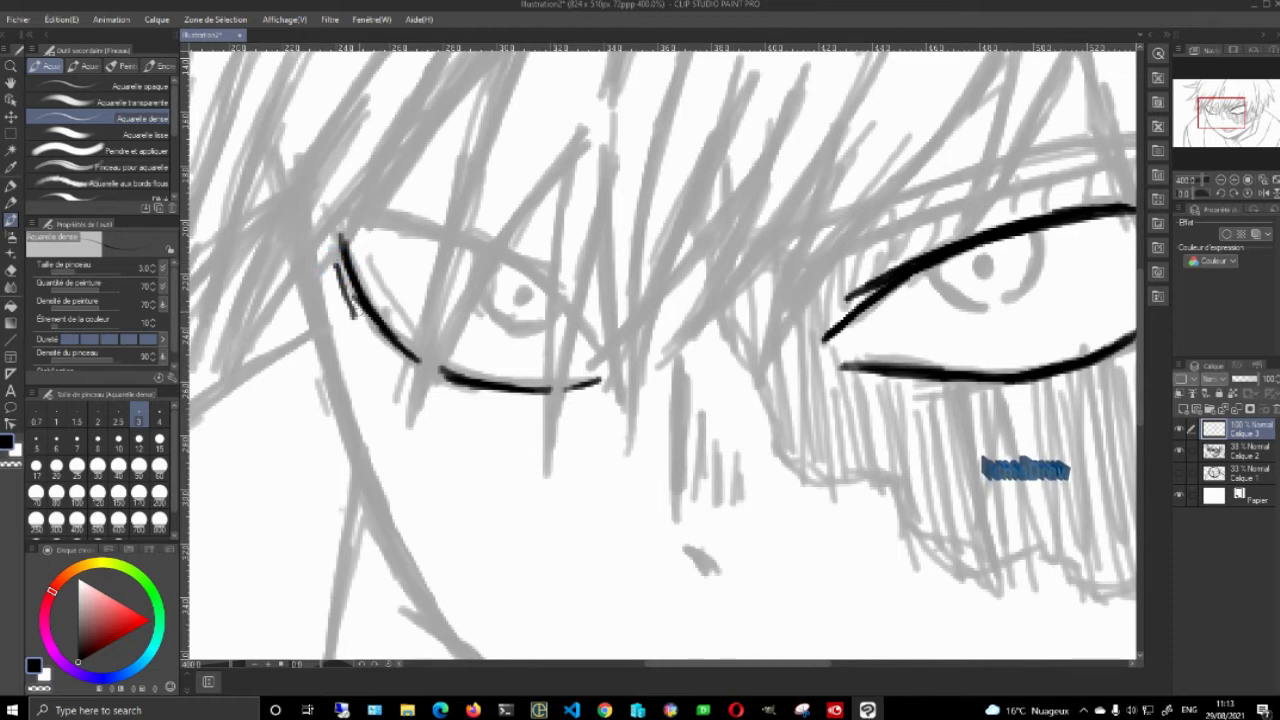
pyautogui.moveTo(370, 220)
pyautogui.mouseDown()
pyautogui.moveTo(436, 242)
pyautogui.moveTo(414, 232)
pyautogui.mouseUp()
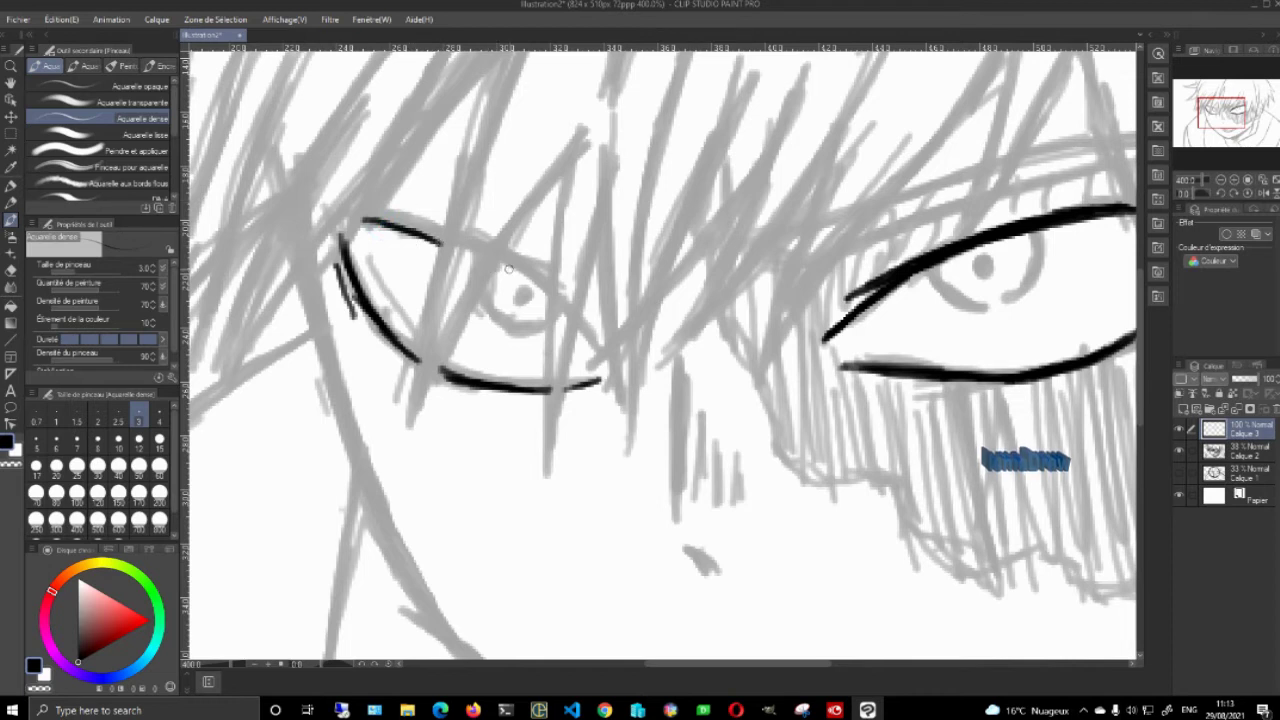
pyautogui.moveTo(493, 267)
pyautogui.mouseDown()
pyautogui.moveTo(537, 286)
pyautogui.moveTo(512, 276)
pyautogui.moveTo(546, 303)
pyautogui.moveTo(549, 324)
pyautogui.moveTo(578, 341)
pyautogui.moveTo(587, 324)
pyautogui.moveTo(590, 344)
pyautogui.moveTo(572, 316)
pyautogui.mouseUp()
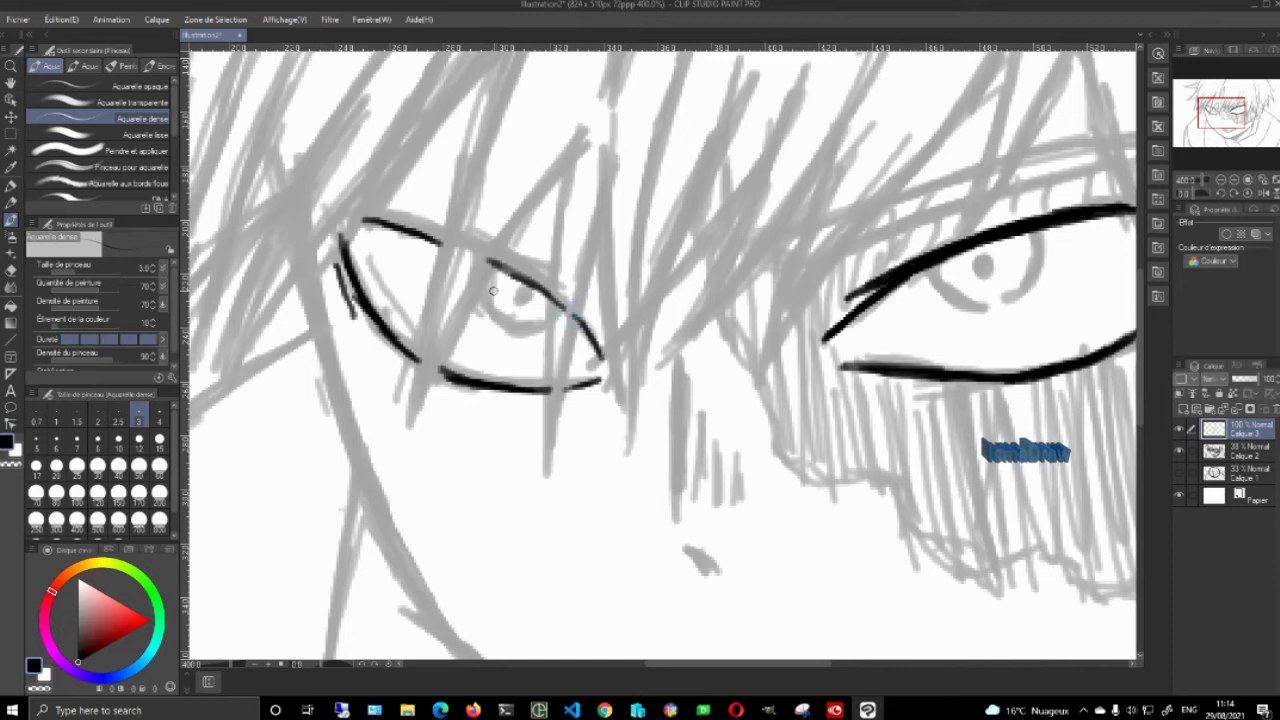
# Ink the iris arc and a solid black pupil in the unscarred eye
pyautogui.moveTo(486, 285)
pyautogui.mouseDown()
pyautogui.moveTo(491, 327)
pyautogui.moveTo(550, 333)
pyautogui.mouseUp()
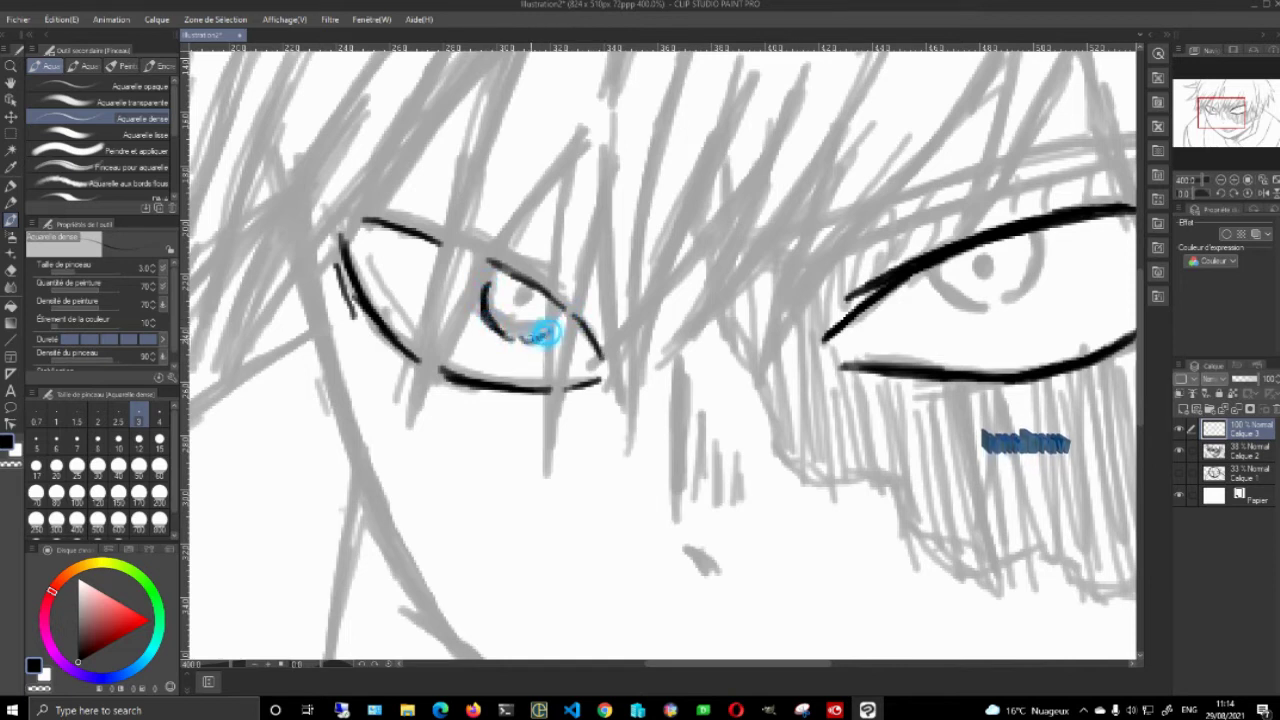
pyautogui.click(523, 295)
pyautogui.click(523, 297)
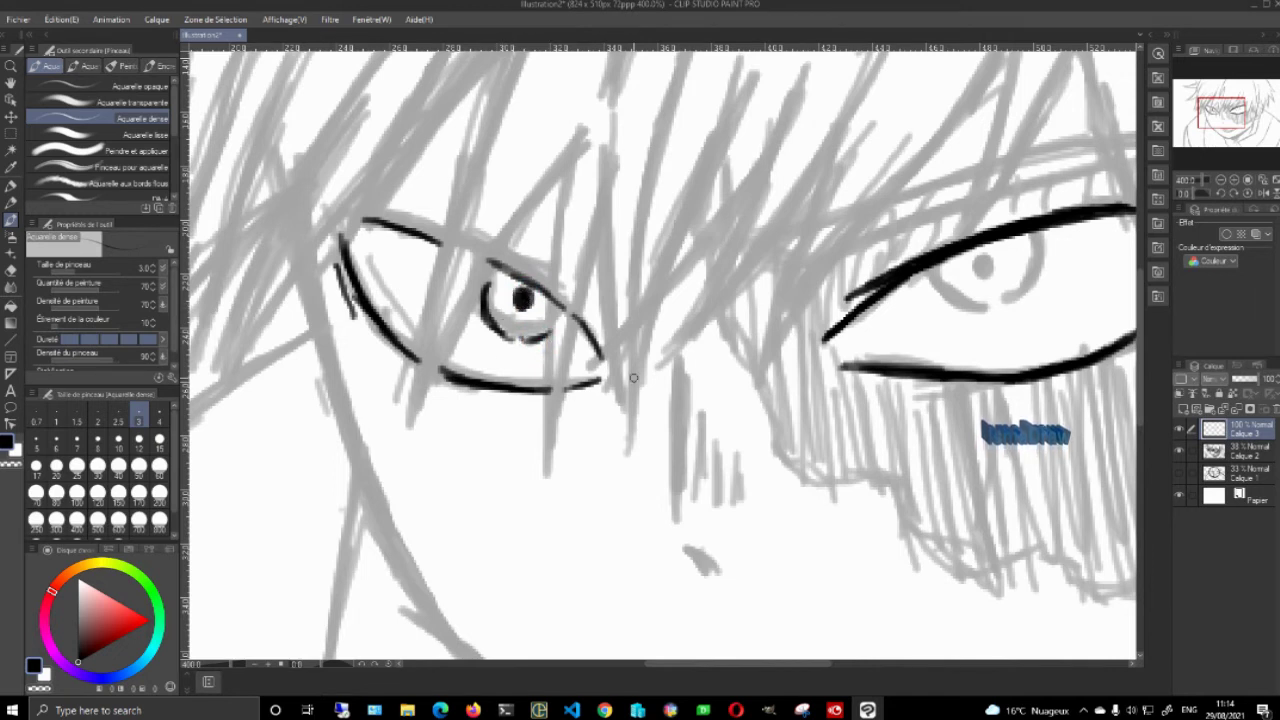
# Ink the iris arcs and a solid black pupil in the scarred eye, cleaning up the iris edges with the eraser
pyautogui.moveTo(1228, 111)
pyautogui.mouseDown()
pyautogui.moveTo(1234, 120)
pyautogui.moveTo(1225, 109)
pyautogui.mouseUp()
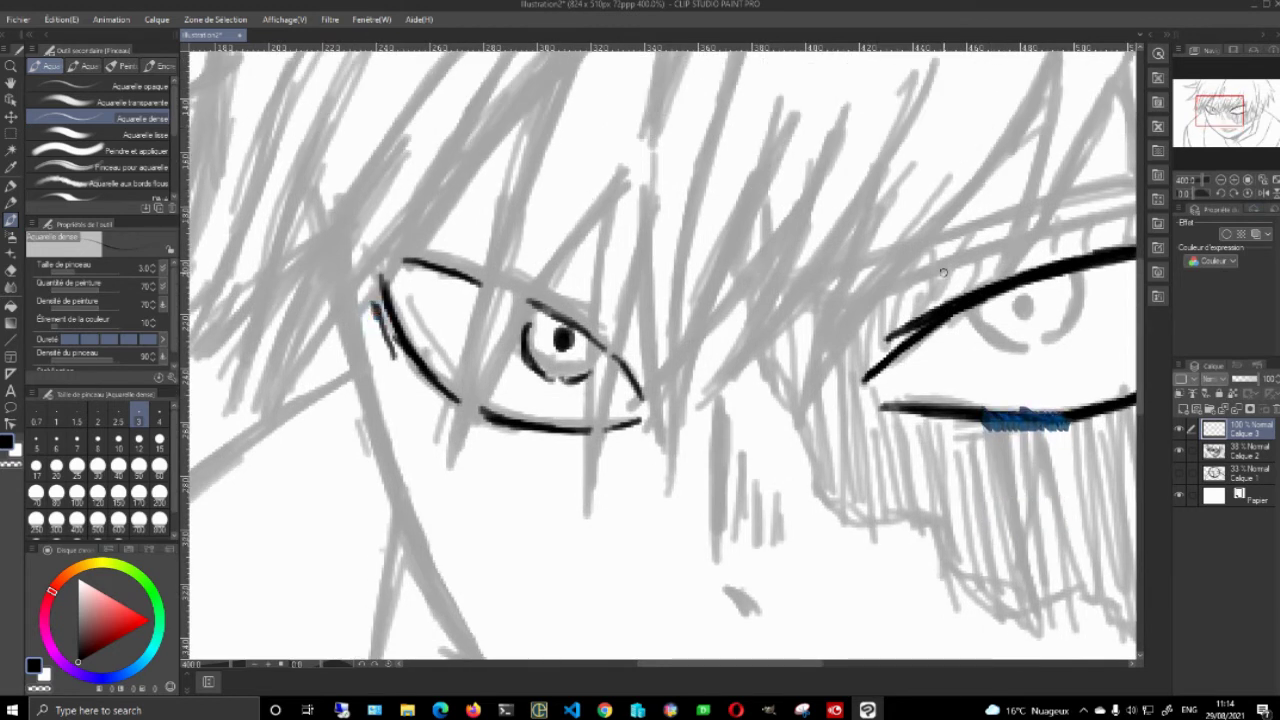
pyautogui.moveTo(972, 310)
pyautogui.mouseDown()
pyautogui.moveTo(997, 346)
pyautogui.moveTo(1030, 348)
pyautogui.mouseUp()
pyautogui.moveTo(969, 304)
pyautogui.mouseDown()
pyautogui.moveTo(1069, 334)
pyautogui.moveTo(1090, 298)
pyautogui.moveTo(1076, 329)
pyautogui.moveTo(1082, 274)
pyautogui.mouseUp()
pyautogui.press('e')
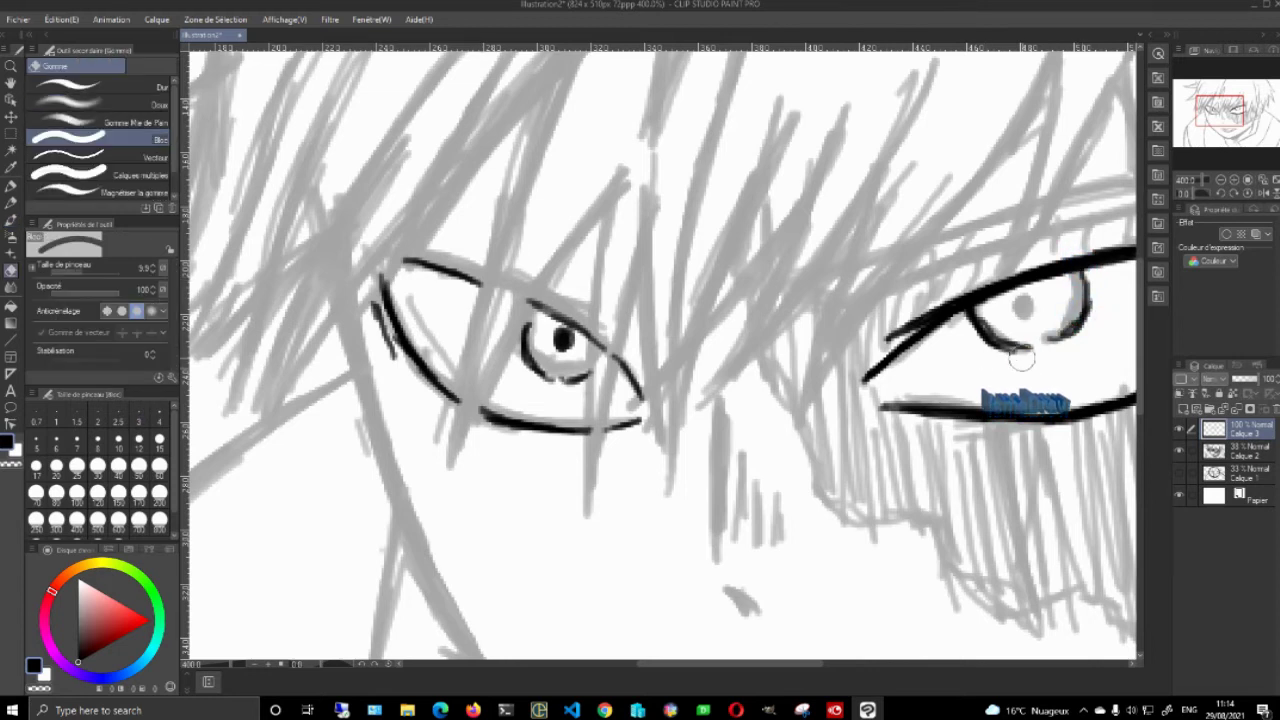
pyautogui.press('b')
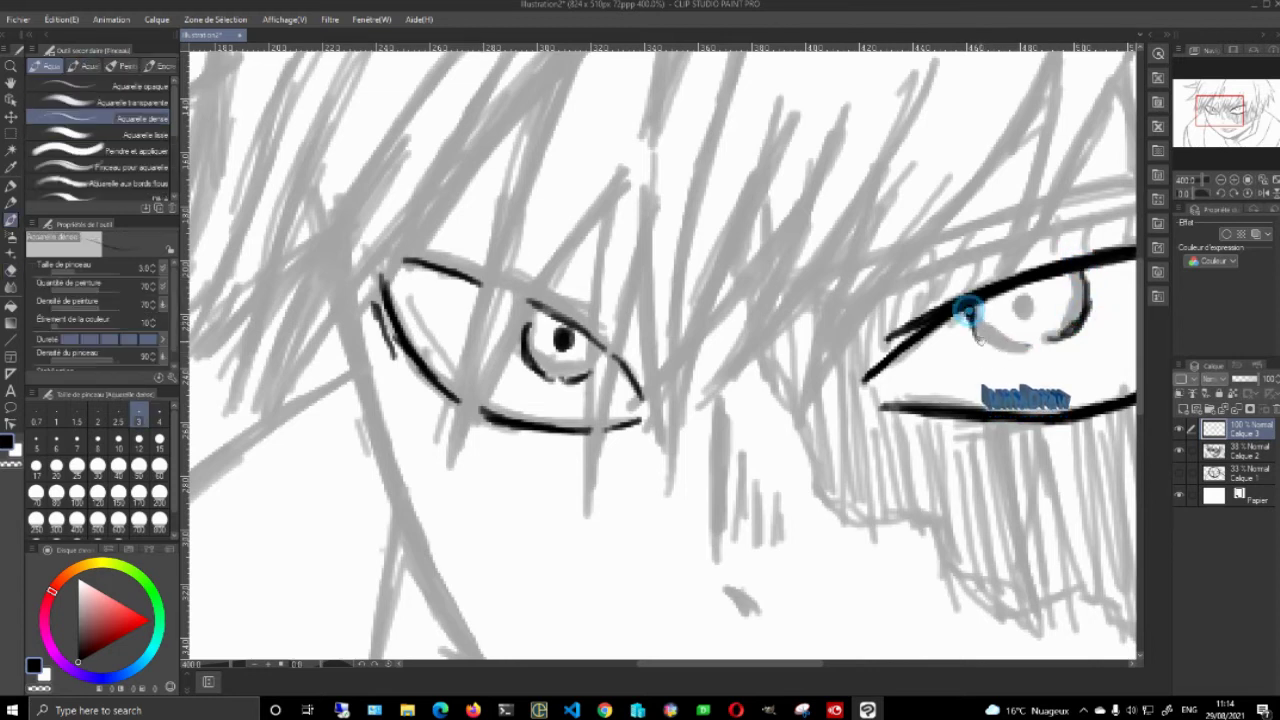
pyautogui.moveTo(971, 308); pyautogui.dragTo(1020, 349)
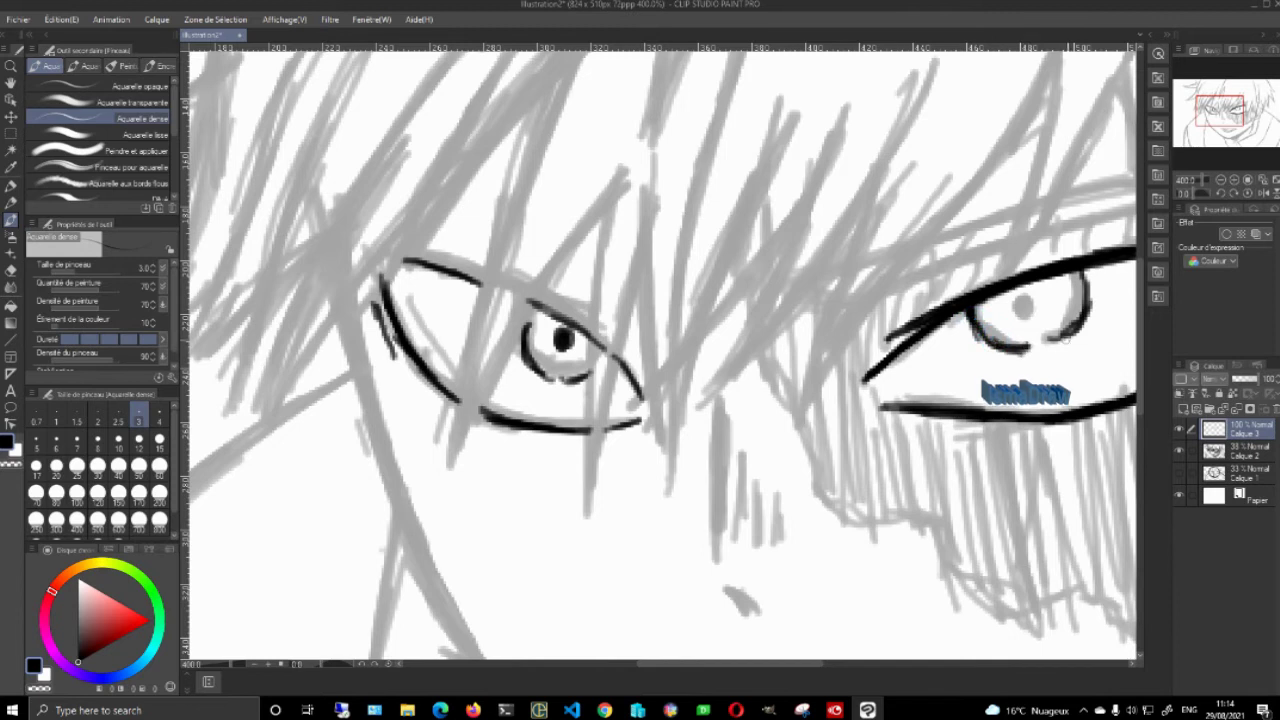
pyautogui.moveTo(1018, 297)
pyautogui.mouseDown()
pyautogui.moveTo(1030, 310)
pyautogui.moveTo(1017, 302)
pyautogui.mouseUp()
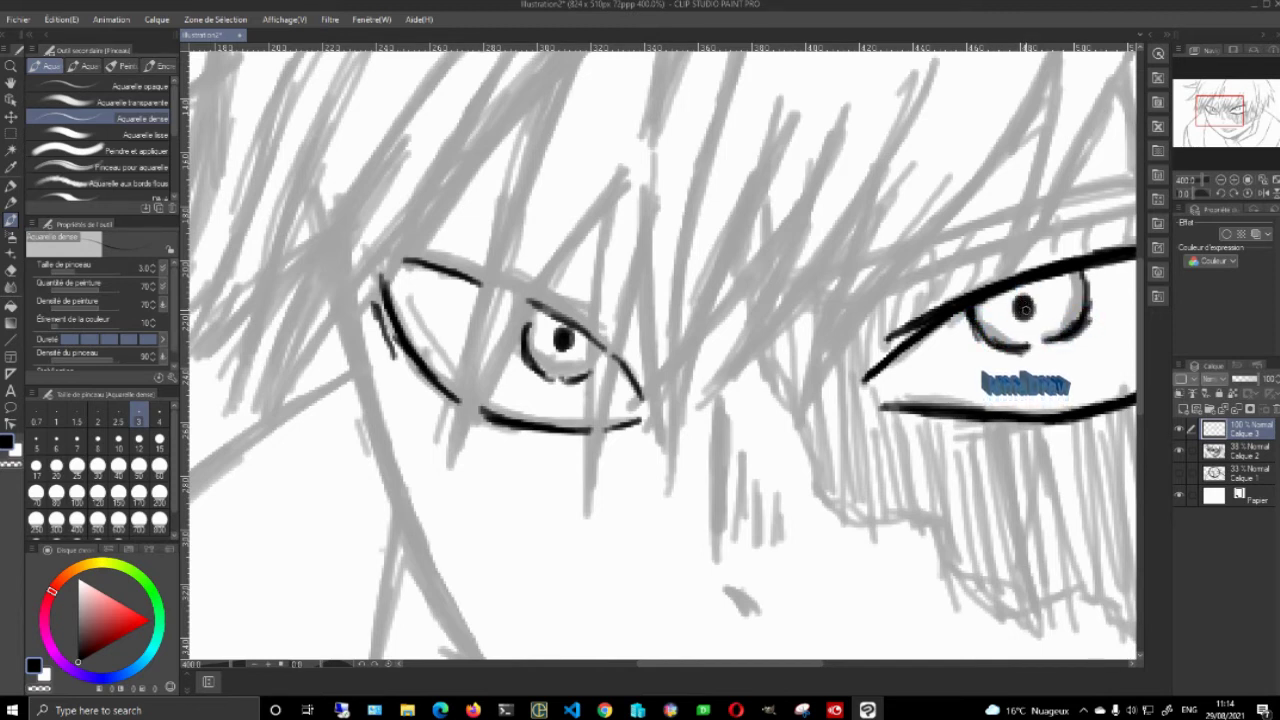
pyautogui.press('e')
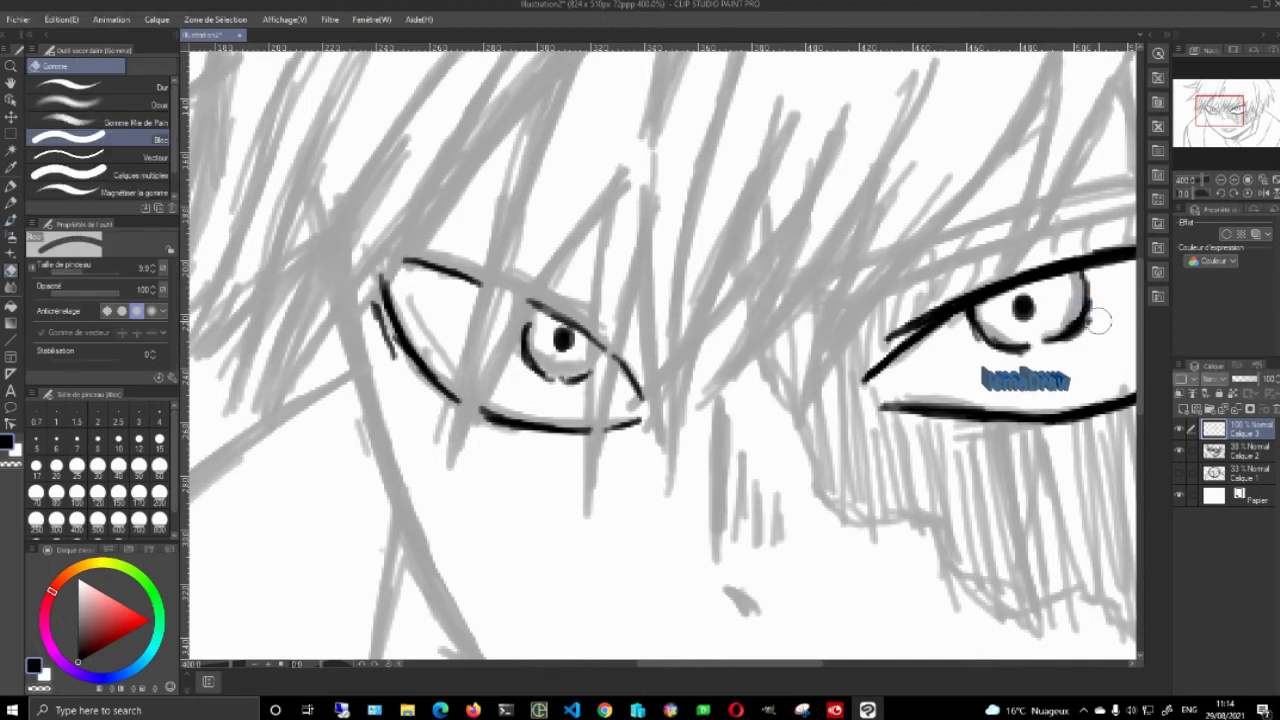
pyautogui.press('b')
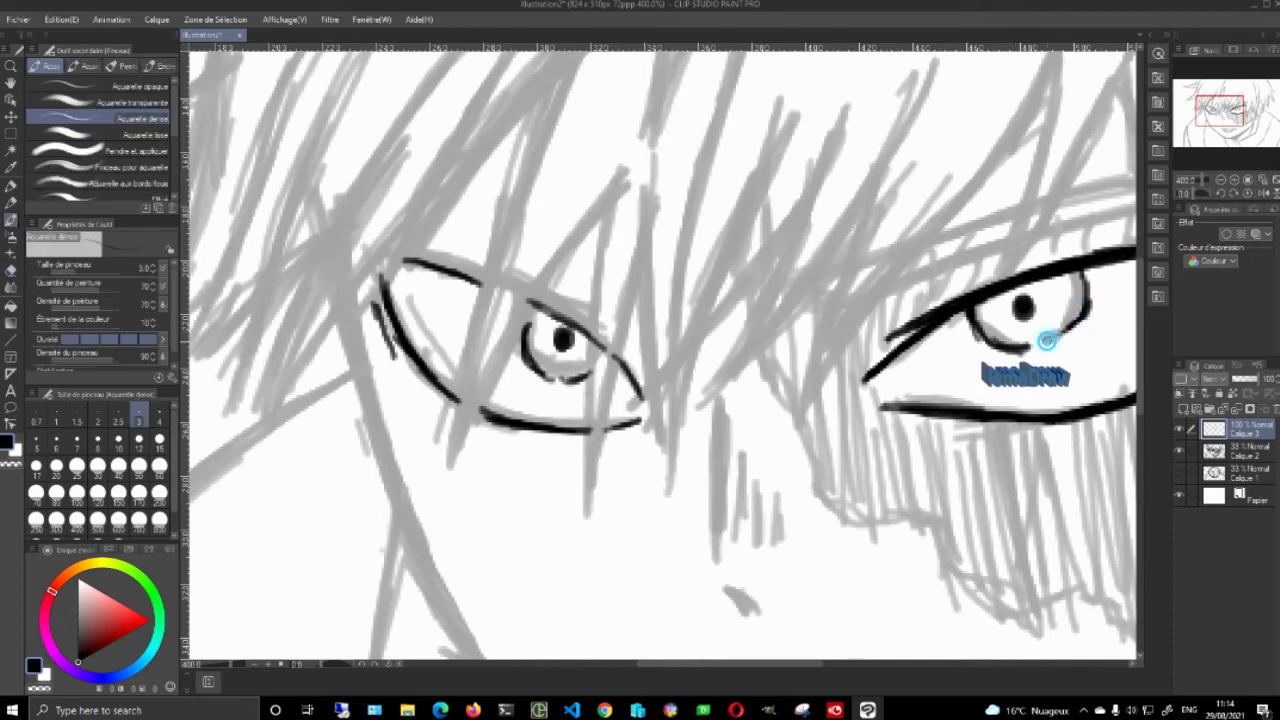
# Ink the nose with a long bridge line, short hatching strokes beside it and a dark nostril mark
pyautogui.moveTo(1217, 114); pyautogui.dragTo(1222, 117)
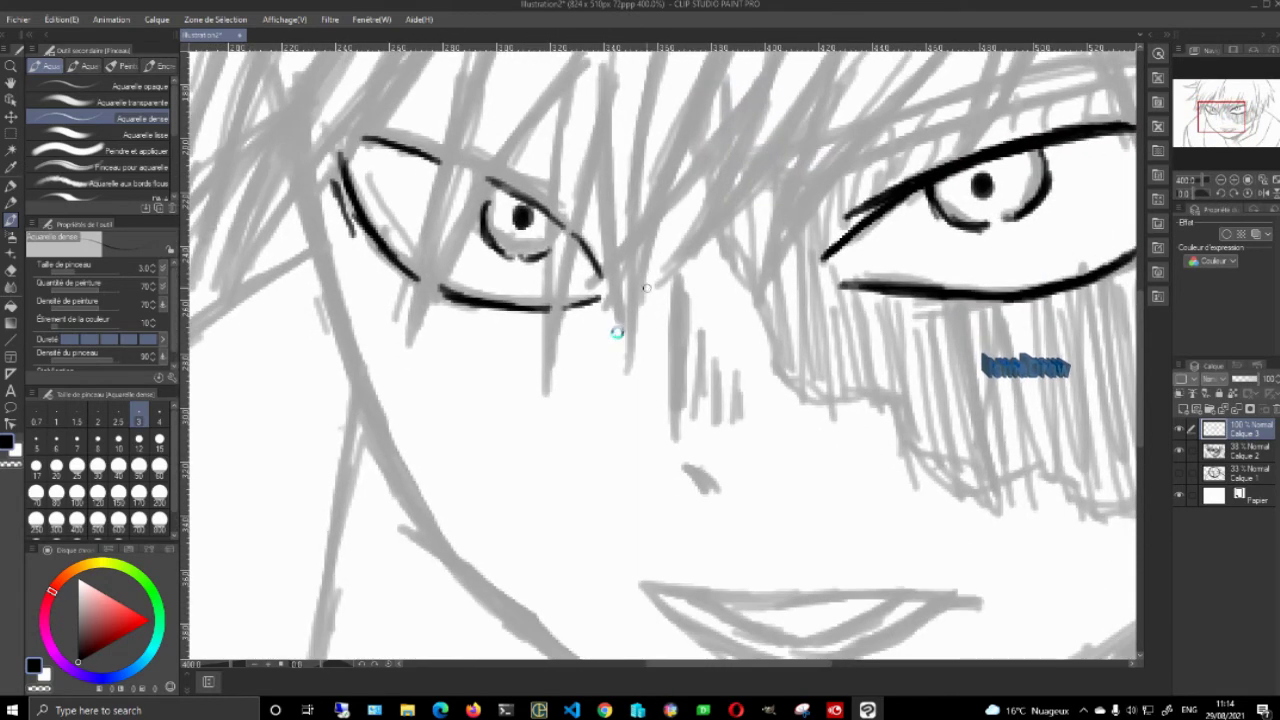
pyautogui.moveTo(672, 289)
pyautogui.mouseDown()
pyautogui.moveTo(677, 271)
pyautogui.moveTo(661, 439)
pyautogui.mouseUp()
pyautogui.moveTo(695, 333)
pyautogui.mouseDown()
pyautogui.moveTo(700, 384)
pyautogui.moveTo(723, 364)
pyautogui.moveTo(707, 414)
pyautogui.moveTo(719, 397)
pyautogui.moveTo(724, 411)
pyautogui.moveTo(682, 464)
pyautogui.moveTo(709, 496)
pyautogui.moveTo(677, 460)
pyautogui.moveTo(708, 495)
pyautogui.mouseUp()
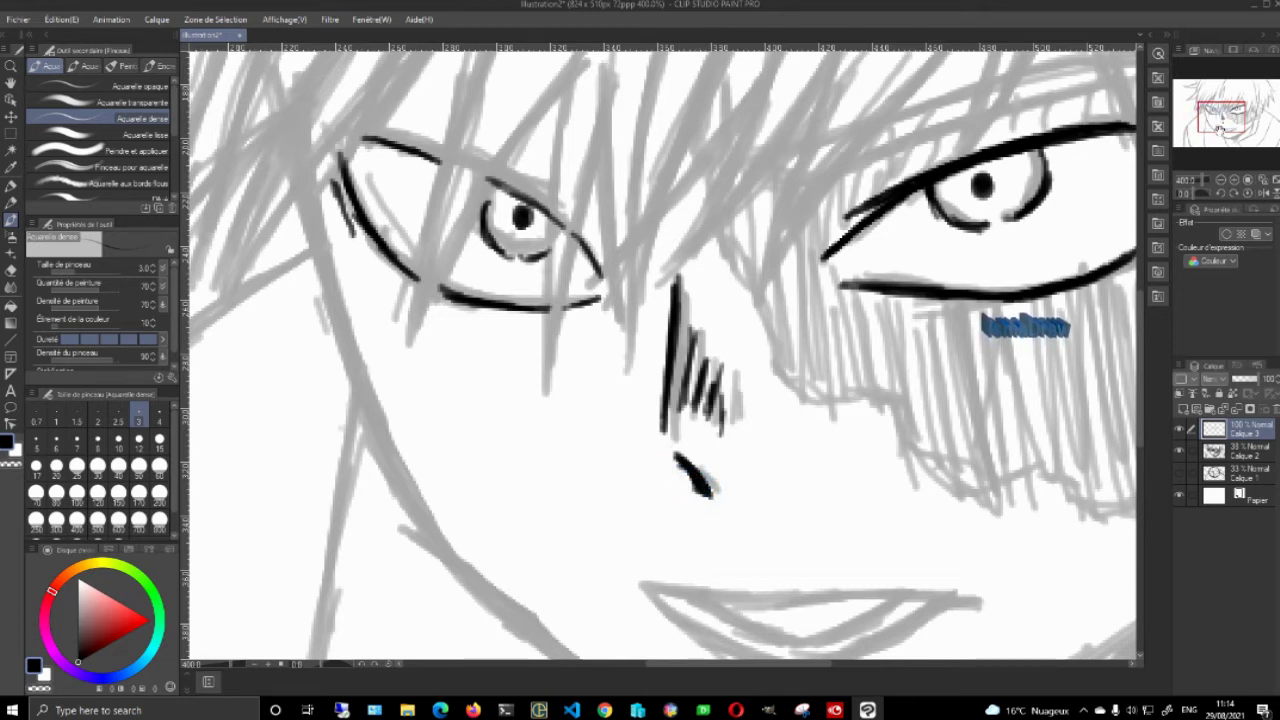
# Thicken the unscarred eye's upper eyelid and trim its upper edge with the eraser
pyautogui.moveTo(1217, 113); pyautogui.dragTo(1212, 106)
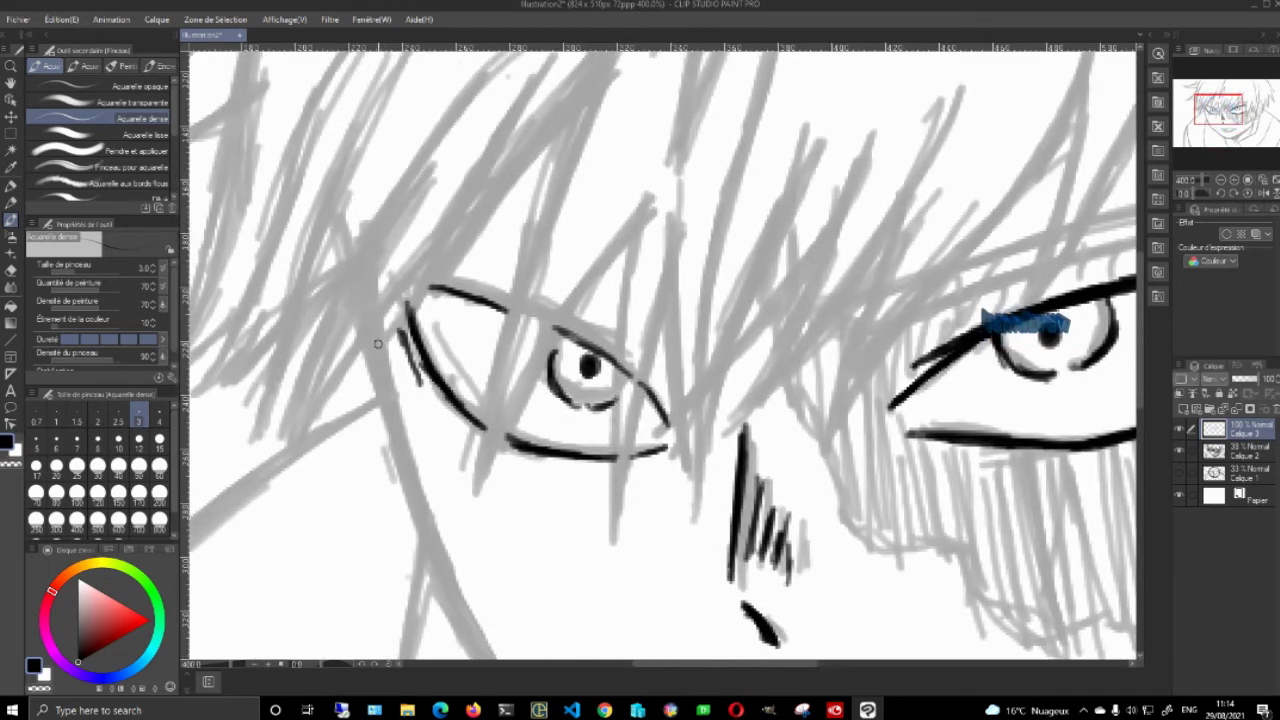
pyautogui.moveTo(439, 282); pyautogui.dragTo(625, 360)
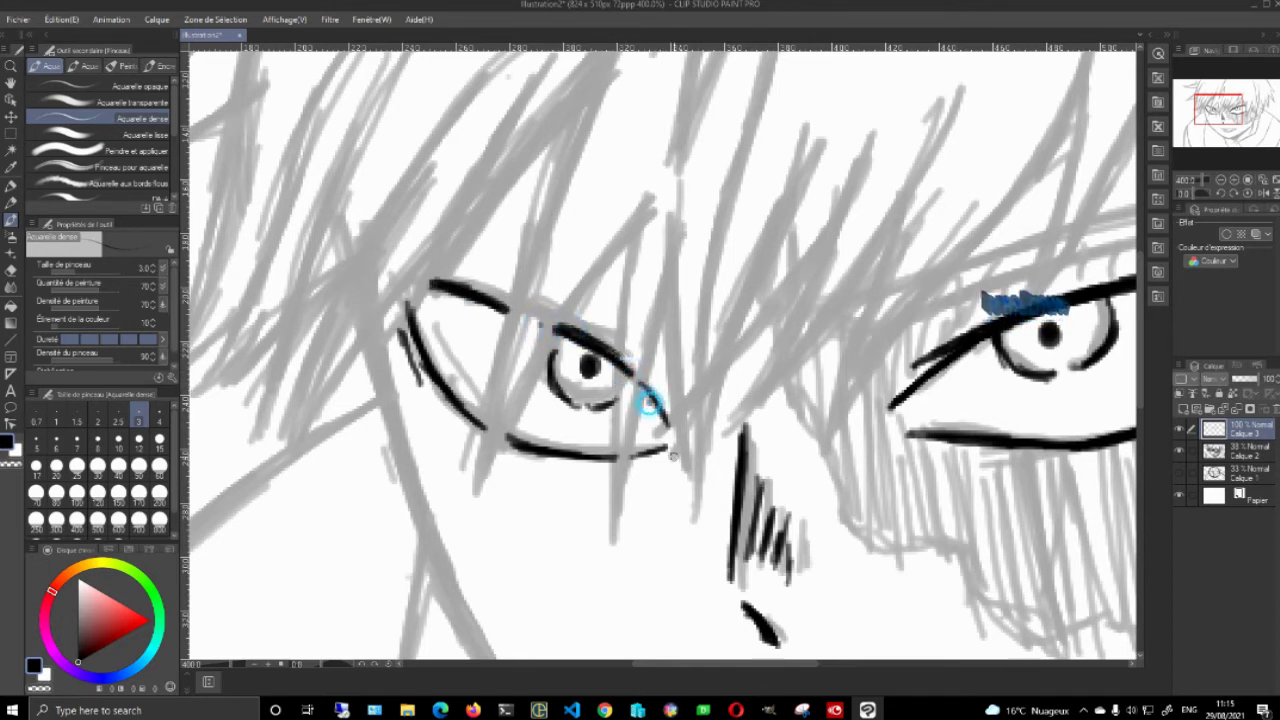
pyautogui.press('e')
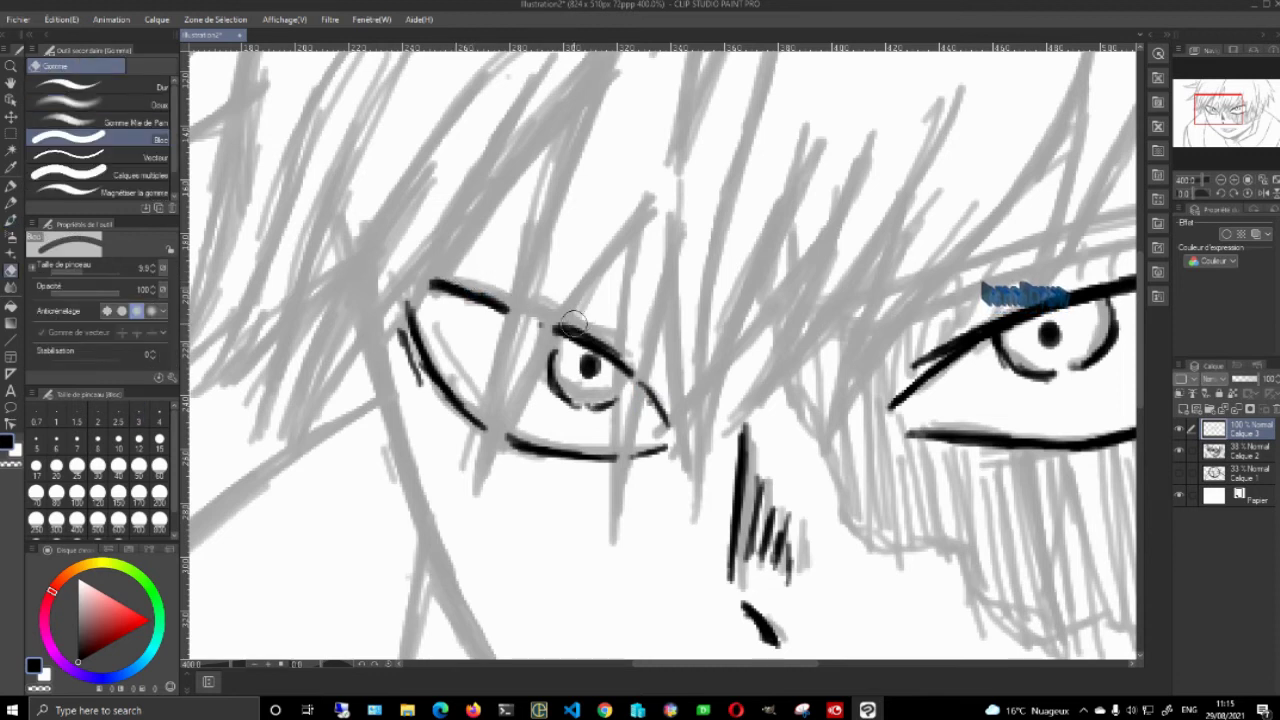
pyautogui.press('b')
pyautogui.moveTo(432, 283); pyautogui.dragTo(505, 310)
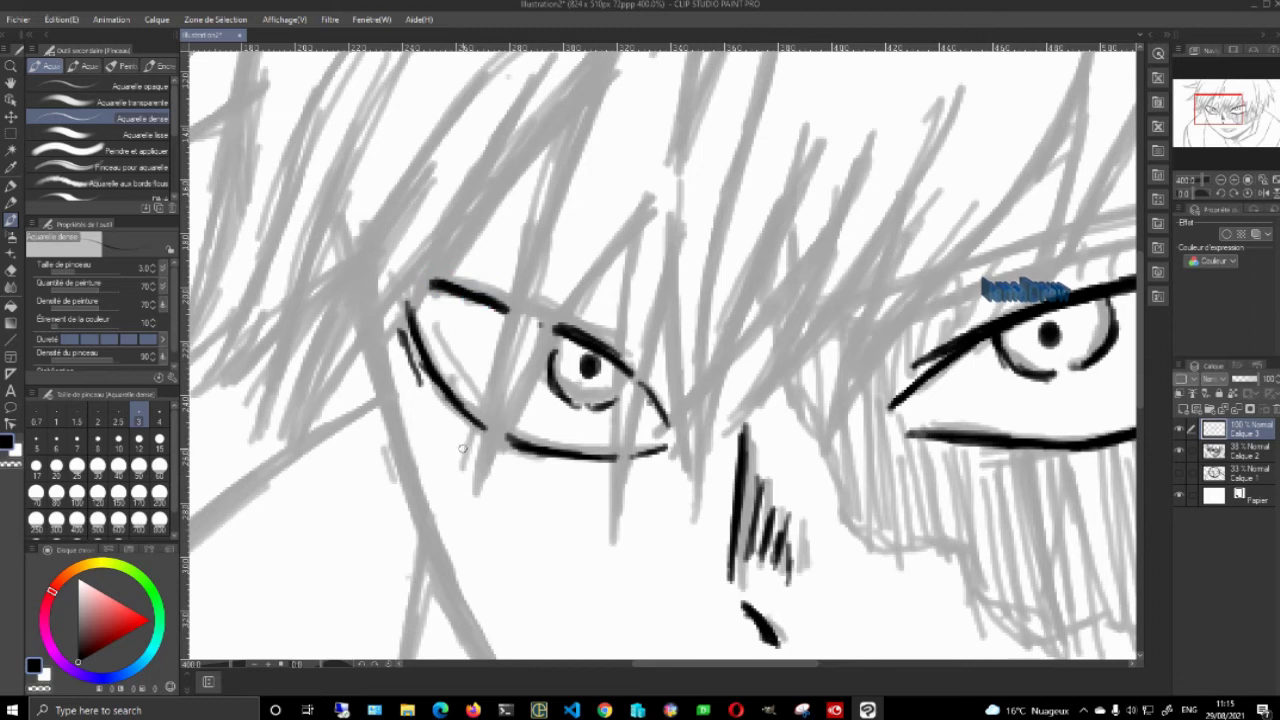
# Ink a long, pointed hair strand across the outer part of the unscarred eye, erasing stray marks along its edges
pyautogui.moveTo(476, 493)
pyautogui.mouseDown()
pyautogui.moveTo(505, 350)
pyautogui.moveTo(491, 404)
pyautogui.mouseUp()
pyautogui.moveTo(522, 296)
pyautogui.mouseDown()
pyautogui.moveTo(486, 380)
pyautogui.moveTo(540, 245)
pyautogui.moveTo(474, 494)
pyautogui.moveTo(571, 311)
pyautogui.mouseUp()
pyautogui.press('e')
pyautogui.moveTo(560, 235)
pyautogui.mouseDown()
pyautogui.moveTo(520, 320)
pyautogui.moveTo(540, 250)
pyautogui.mouseUp()
pyautogui.press('b')
pyautogui.moveTo(505, 354)
pyautogui.mouseDown()
pyautogui.moveTo(591, 100)
pyautogui.moveTo(529, 243)
pyautogui.moveTo(491, 429)
pyautogui.moveTo(545, 161)
pyautogui.mouseUp()
pyautogui.press('e')
pyautogui.moveTo(516, 352)
pyautogui.mouseDown()
pyautogui.moveTo(586, 149)
pyautogui.moveTo(508, 378)
pyautogui.moveTo(497, 354)
pyautogui.moveTo(547, 202)
pyautogui.mouseUp()
pyautogui.press('b')
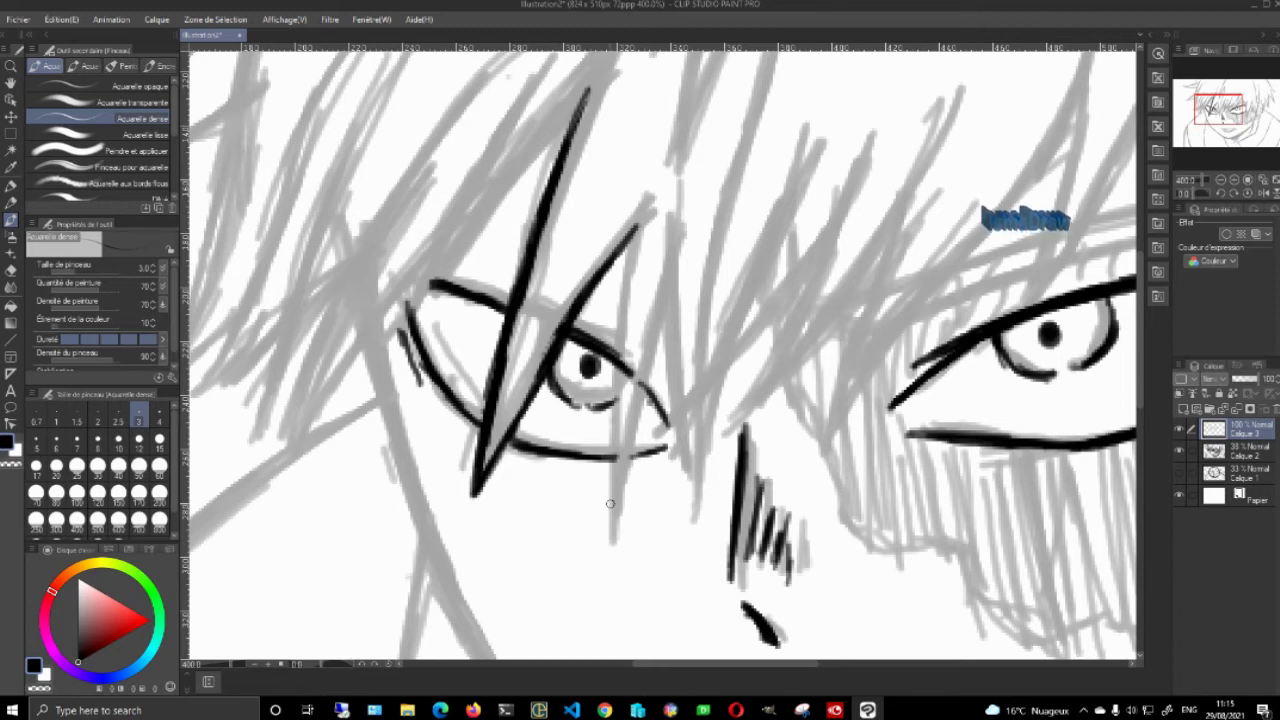
# Ink a narrow, pointed strand across the inner part of the unscarred eye and erase the eyelid line inside it
pyautogui.moveTo(613, 533)
pyautogui.mouseDown()
pyautogui.moveTo(633, 267)
pyautogui.moveTo(617, 354)
pyautogui.moveTo(621, 300)
pyautogui.moveTo(654, 209)
pyautogui.mouseUp()
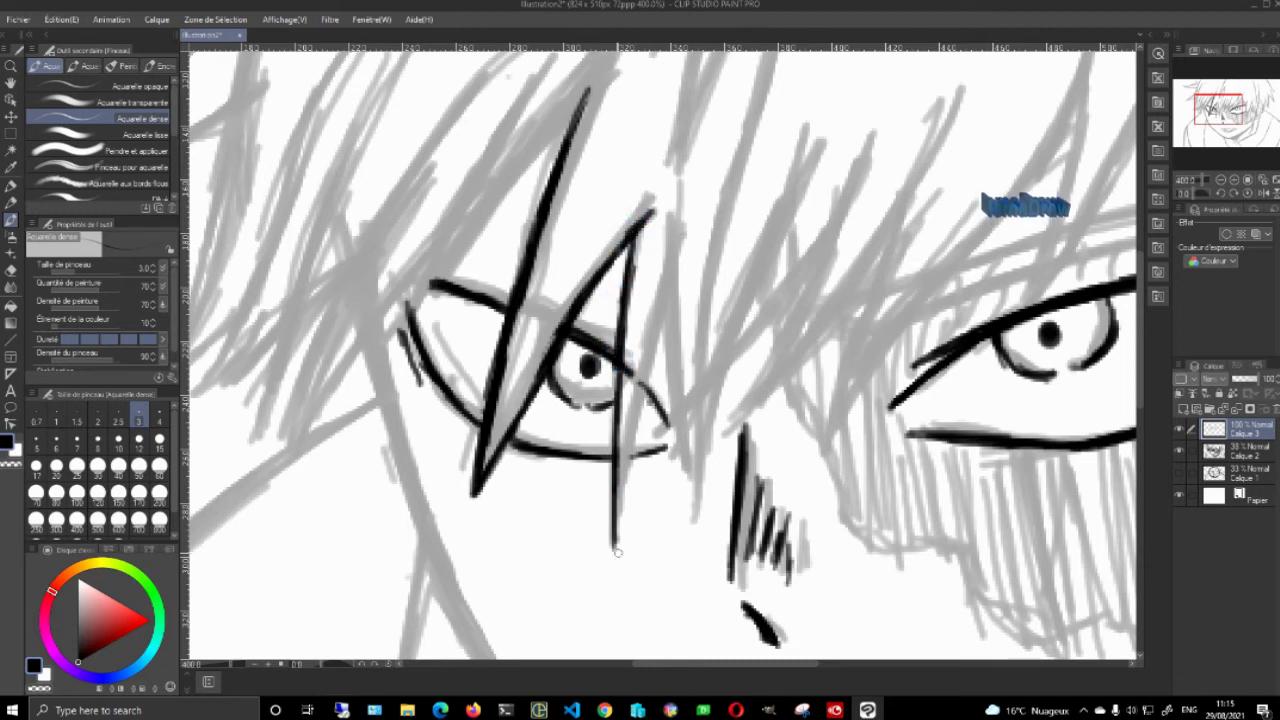
pyautogui.moveTo(613, 543); pyautogui.dragTo(643, 394)
pyautogui.moveTo(617, 500); pyautogui.dragTo(648, 375)
pyautogui.moveTo(629, 451); pyautogui.dragTo(668, 298)
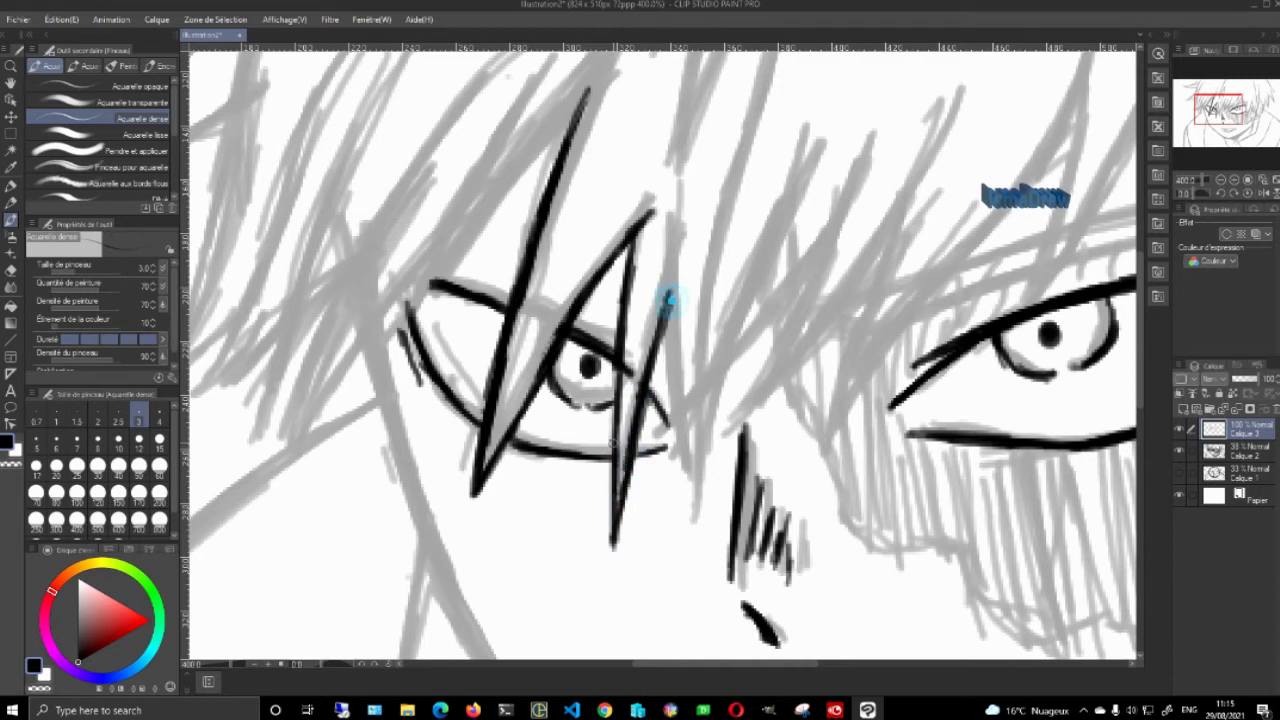
pyautogui.press('e')
pyautogui.moveTo(627, 361)
pyautogui.mouseDown()
pyautogui.moveTo(630, 392)
pyautogui.moveTo(638, 360)
pyautogui.mouseUp()
pyautogui.press('b')
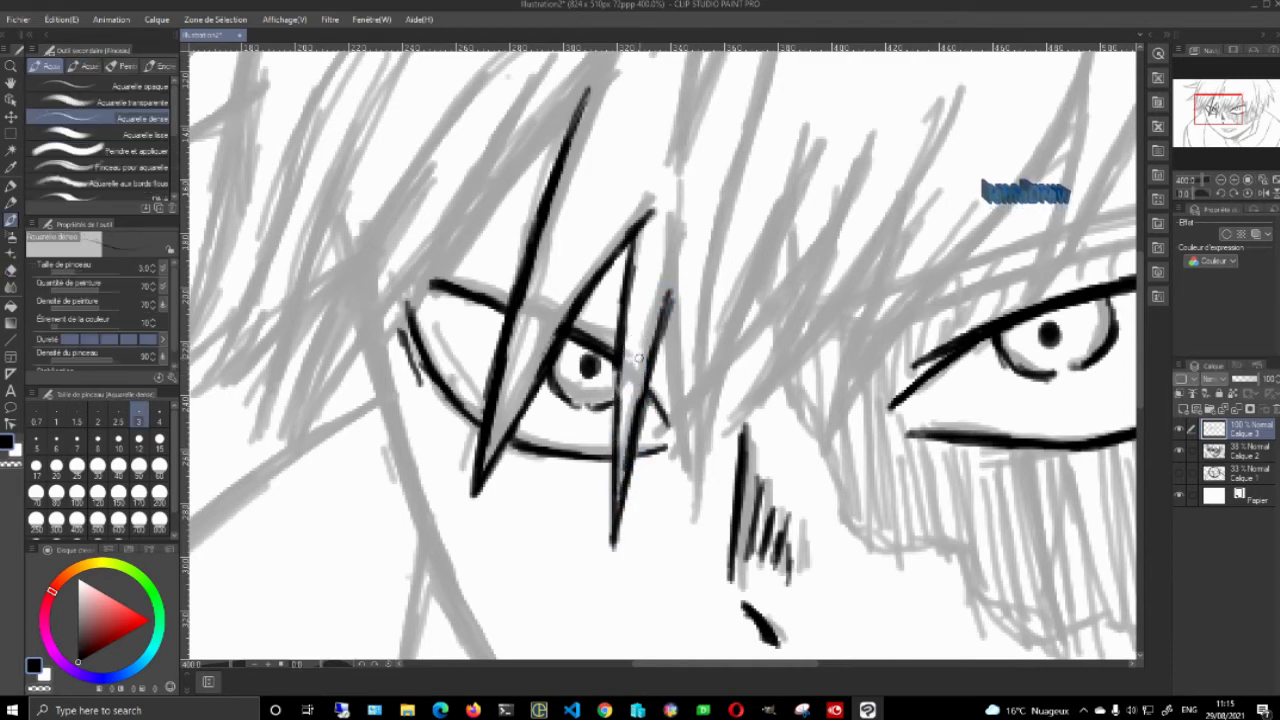
pyautogui.moveTo(625, 455); pyautogui.dragTo(668, 301)
pyautogui.moveTo(616, 424); pyautogui.dragTo(624, 345)
# Ink a long hair line running from the brow down past the inner corner of the unscarred eye
pyautogui.moveTo(671, 243)
pyautogui.mouseDown()
pyautogui.moveTo(677, 177)
pyautogui.moveTo(671, 251)
pyautogui.mouseUp()
pyautogui.moveTo(671, 373); pyautogui.dragTo(686, 434)
pyautogui.moveTo(669, 294); pyautogui.dragTo(698, 478)
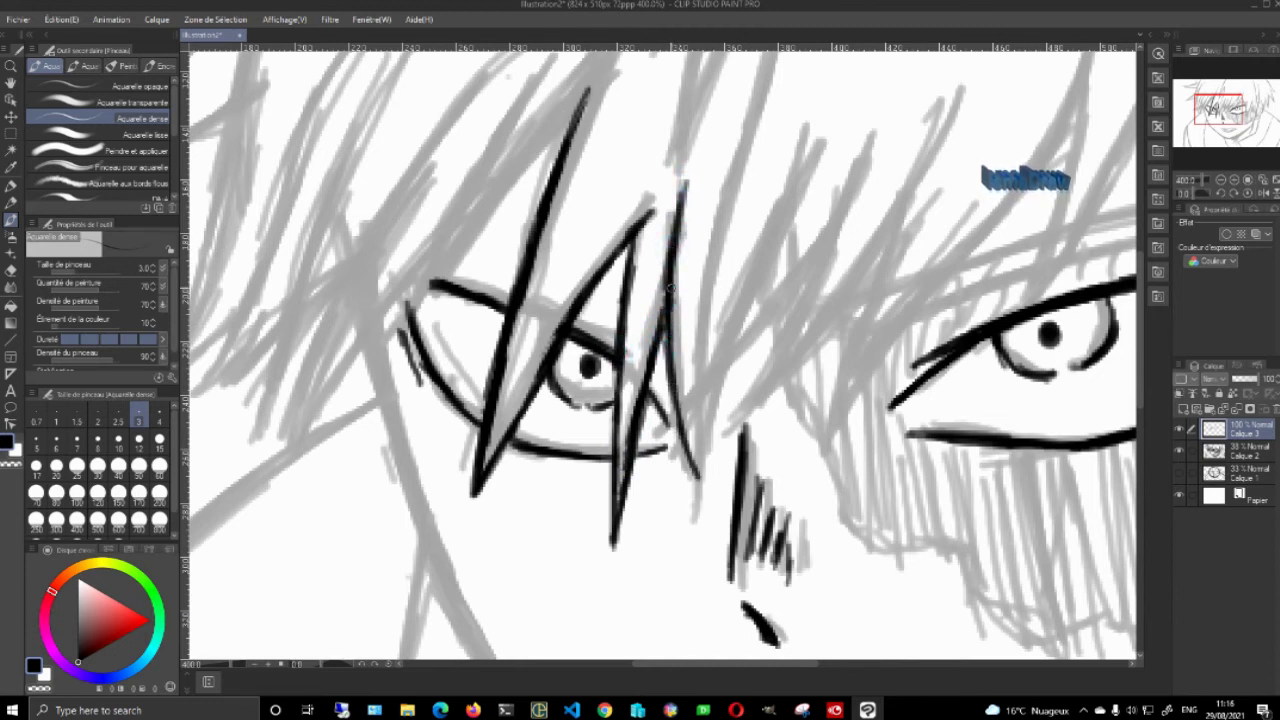
# Ink two long, curved bang lines sweeping from the unscarred eye's inner corner up toward the forehead between the eyes
pyautogui.moveTo(1220, 106); pyautogui.dragTo(1224, 102)
pyautogui.moveTo(598, 492)
pyautogui.mouseDown()
pyautogui.moveTo(664, 426)
pyautogui.moveTo(708, 322)
pyautogui.mouseUp()
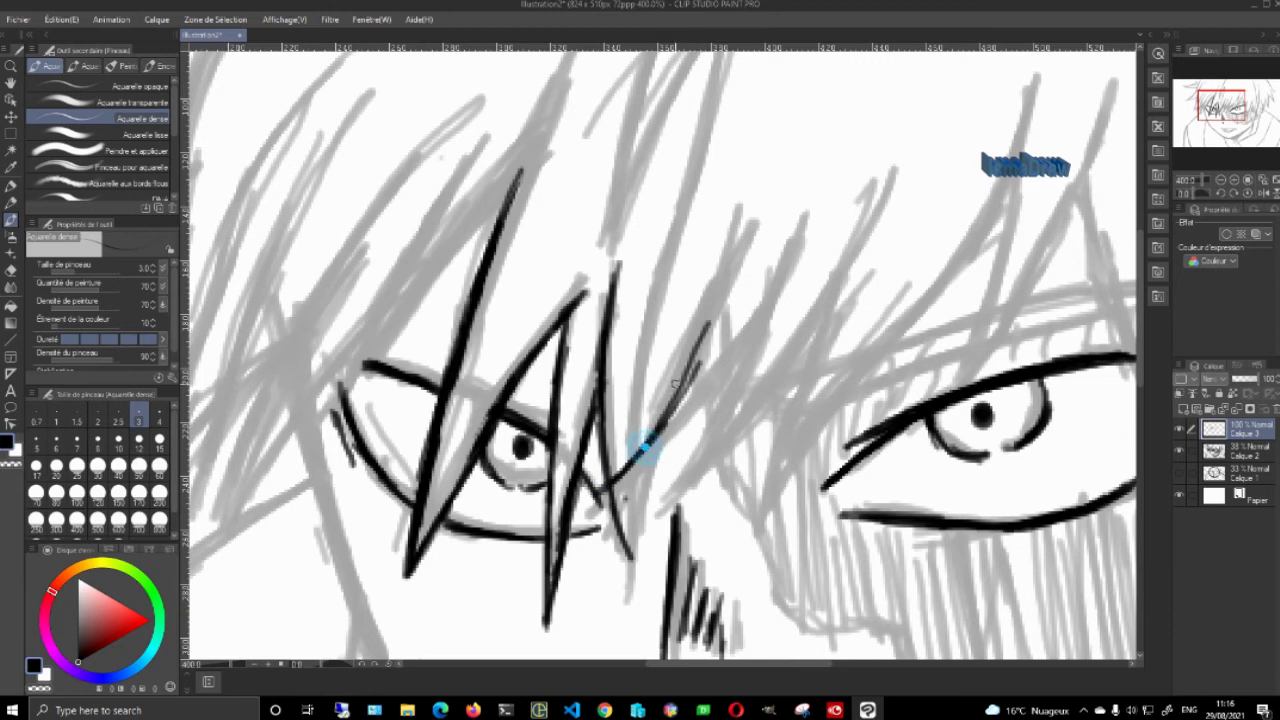
pyautogui.moveTo(742, 238)
pyautogui.mouseDown()
pyautogui.moveTo(671, 403)
pyautogui.moveTo(602, 490)
pyautogui.moveTo(658, 454)
pyautogui.mouseUp()
pyautogui.moveTo(600, 491)
pyautogui.mouseDown()
pyautogui.moveTo(690, 426)
pyautogui.moveTo(651, 449)
pyautogui.moveTo(709, 400)
pyautogui.moveTo(796, 246)
pyautogui.moveTo(700, 405)
pyautogui.mouseUp()
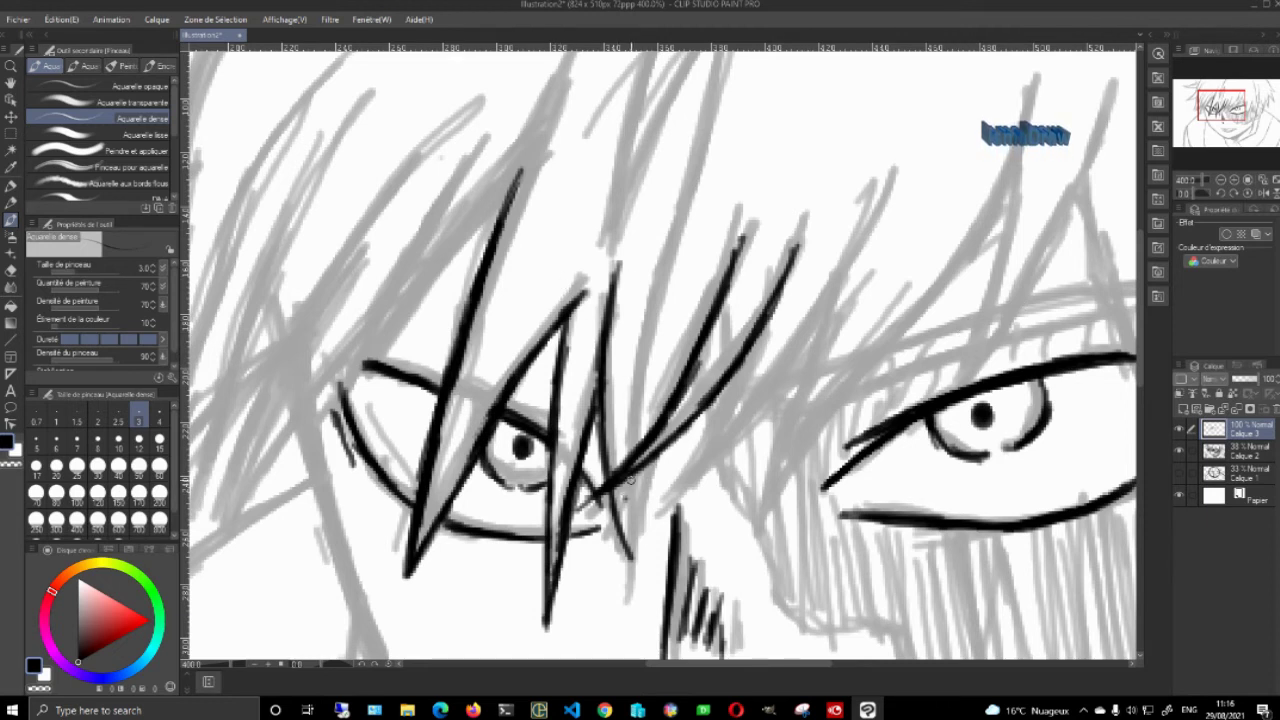
# Ink the short, pointed tip of the strand beside the nose bridge, joining it to the curved bangs
pyautogui.moveTo(631, 477)
pyautogui.mouseDown()
pyautogui.moveTo(622, 566)
pyautogui.moveTo(652, 476)
pyautogui.mouseUp()
pyautogui.moveTo(628, 547); pyautogui.dragTo(656, 455)
pyautogui.moveTo(659, 454); pyautogui.dragTo(633, 531)
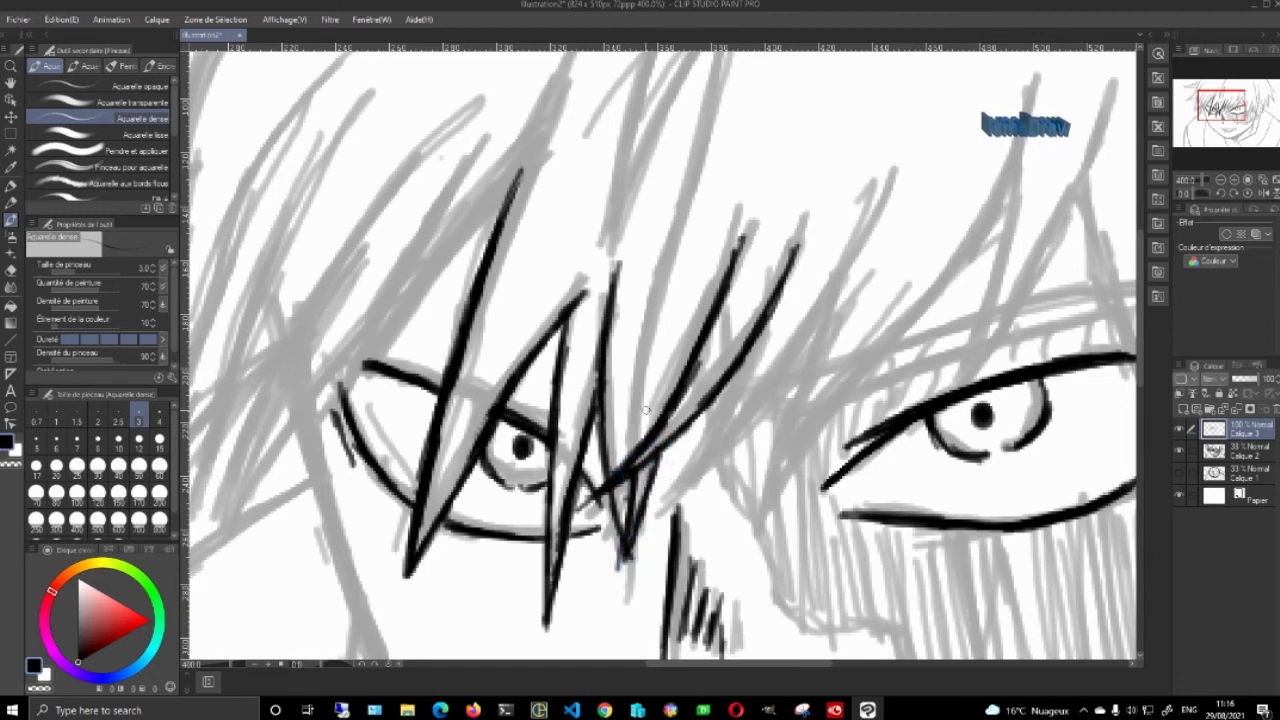
# Double the inner edge of the curved bang between the eyes and ink a long line rising from its base to the upper forehead
pyautogui.moveTo(664, 406); pyautogui.dragTo(714, 304)
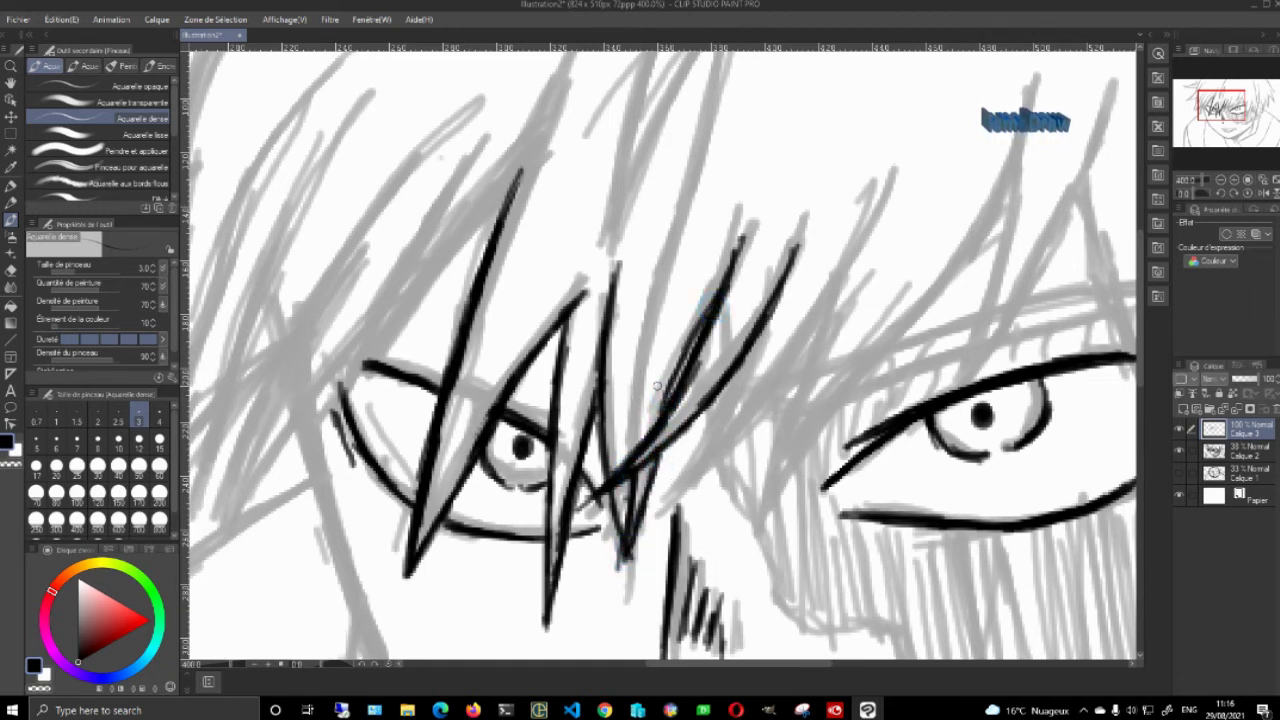
pyautogui.moveTo(628, 475); pyautogui.dragTo(650, 328)
pyautogui.moveTo(628, 448); pyautogui.dragTo(648, 336)
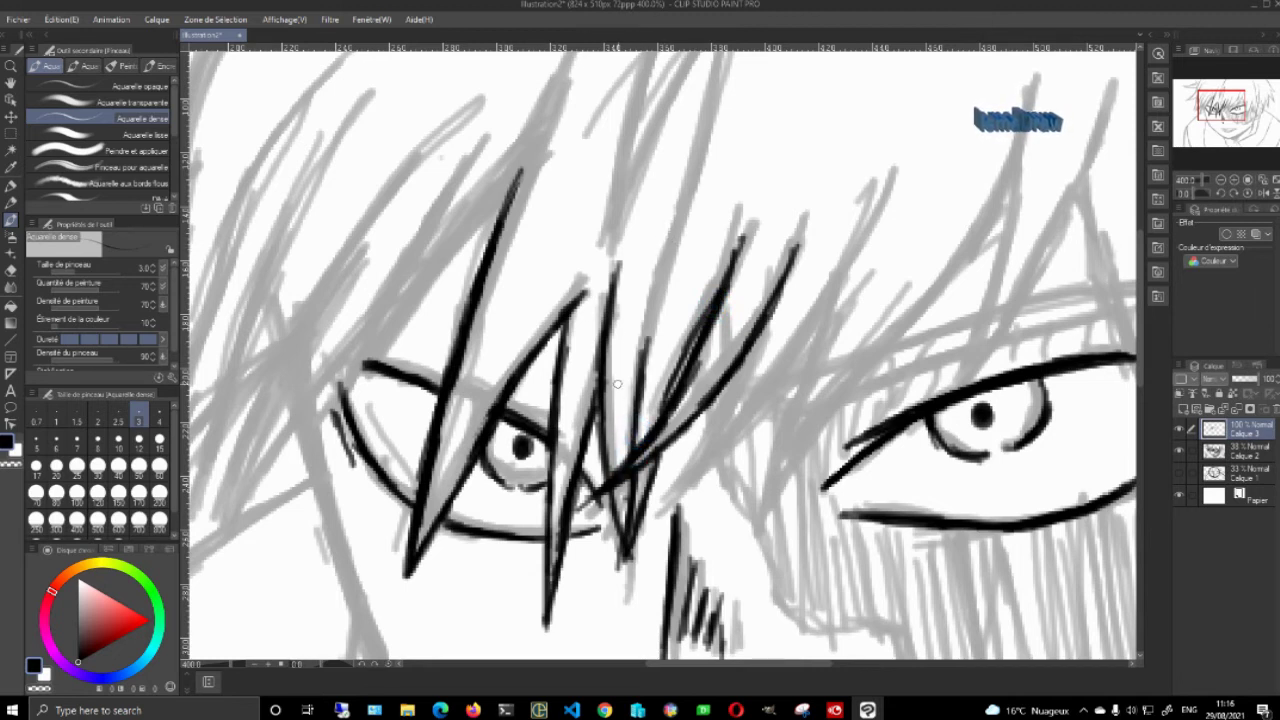
pyautogui.moveTo(640, 355)
pyautogui.mouseDown()
pyautogui.moveTo(662, 265)
pyautogui.moveTo(664, 280)
pyautogui.mouseUp()
pyautogui.moveTo(642, 380); pyautogui.dragTo(685, 203)
pyautogui.moveTo(647, 317); pyautogui.dragTo(711, 123)
pyautogui.moveTo(676, 240); pyautogui.dragTo(710, 126)
pyautogui.moveTo(649, 335); pyautogui.dragTo(684, 210)
pyautogui.moveTo(643, 357); pyautogui.dragTo(671, 235)
pyautogui.moveTo(778, 204); pyautogui.dragTo(724, 393)
pyautogui.moveTo(650, 328); pyautogui.dragTo(678, 195)
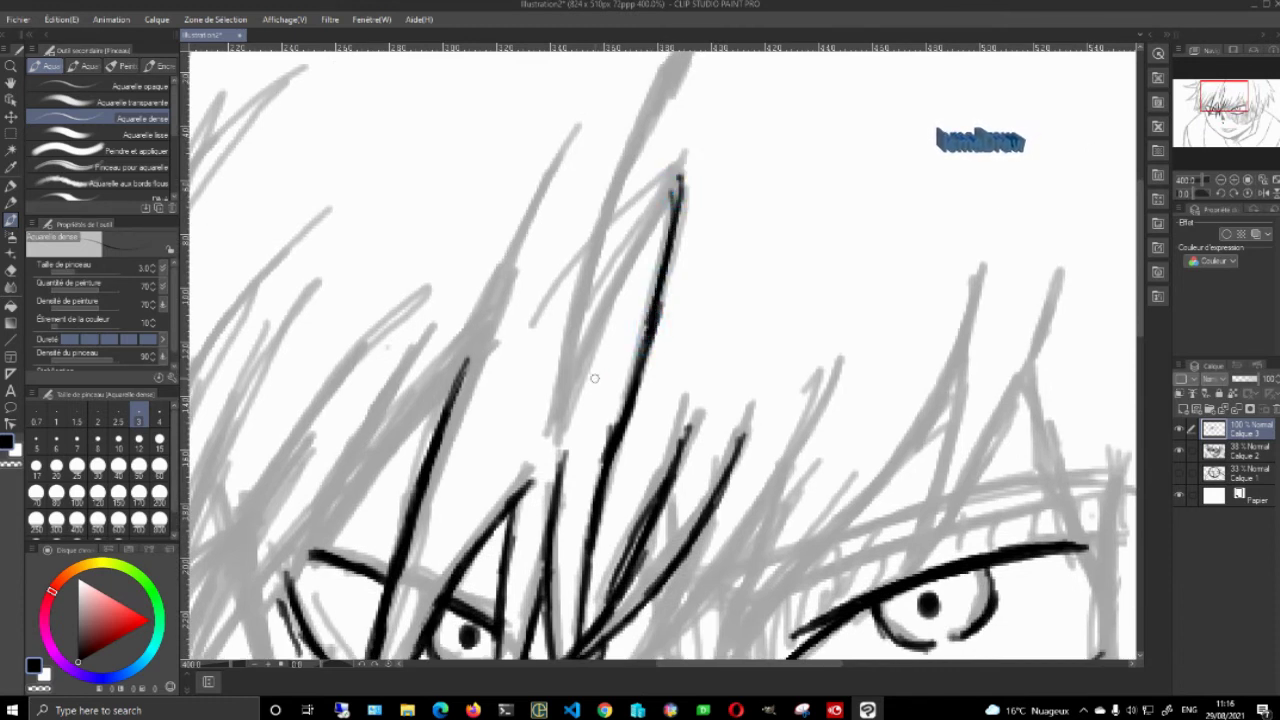
# Ink a tall, pointed strand above the nose bridge, extending its outer line up to the canvas's upper edge
pyautogui.moveTo(559, 432)
pyautogui.mouseDown()
pyautogui.moveTo(598, 319)
pyautogui.moveTo(678, 182)
pyautogui.mouseUp()
pyautogui.moveTo(622, 277)
pyautogui.mouseDown()
pyautogui.moveTo(684, 177)
pyautogui.moveTo(590, 347)
pyautogui.mouseUp()
pyautogui.moveTo(559, 432)
pyautogui.mouseDown()
pyautogui.moveTo(580, 286)
pyautogui.moveTo(556, 411)
pyautogui.moveTo(610, 200)
pyautogui.mouseUp()
pyautogui.moveTo(577, 308)
pyautogui.mouseDown()
pyautogui.moveTo(627, 150)
pyautogui.moveTo(562, 392)
pyautogui.mouseUp()
pyautogui.moveTo(1228, 101); pyautogui.dragTo(1225, 93)
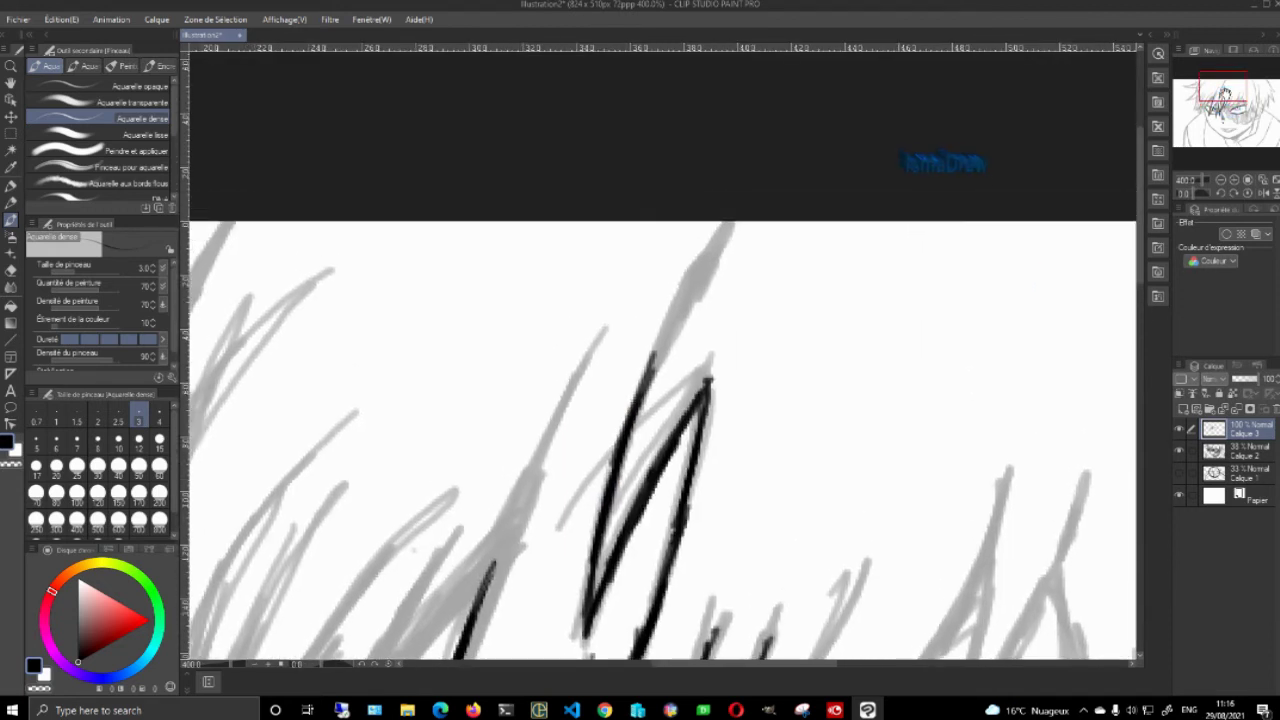
pyautogui.moveTo(645, 390); pyautogui.dragTo(677, 295)
pyautogui.moveTo(702, 254); pyautogui.dragTo(673, 316)
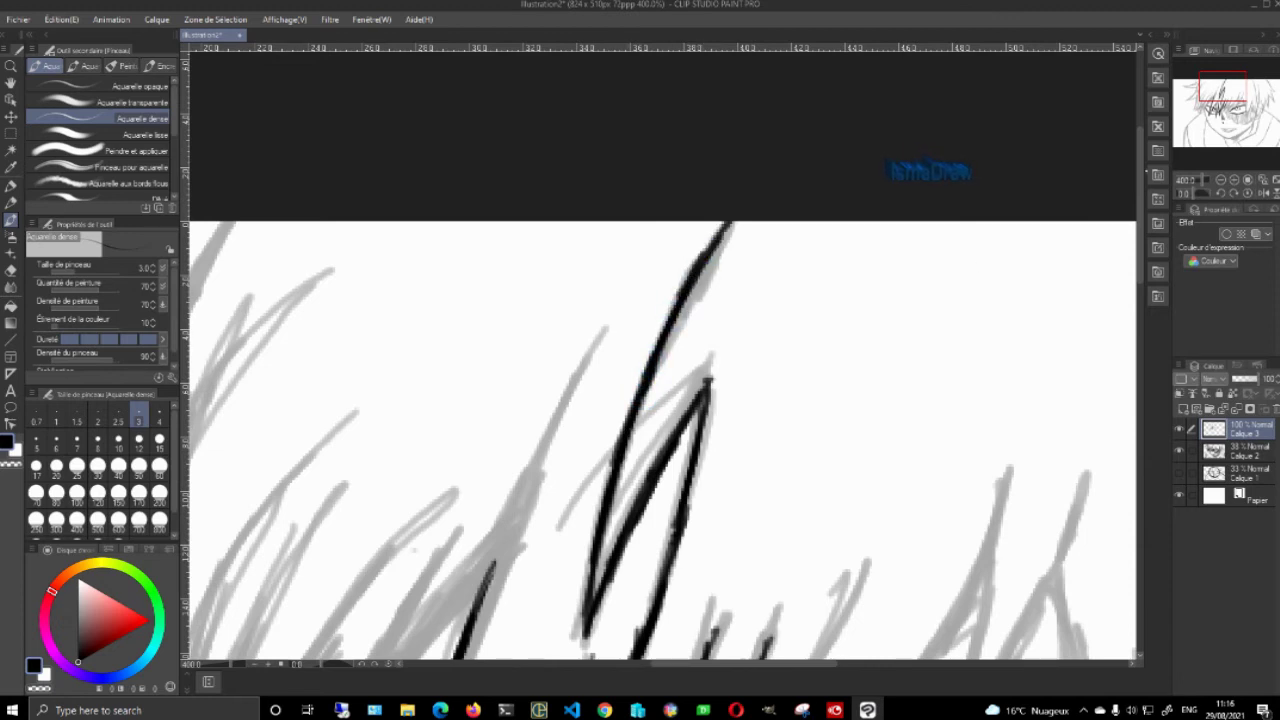
# Ink two pointed strand lines rising from the unscarred eye's outer corner over the brow
pyautogui.moveTo(1231, 115); pyautogui.dragTo(1206, 100)
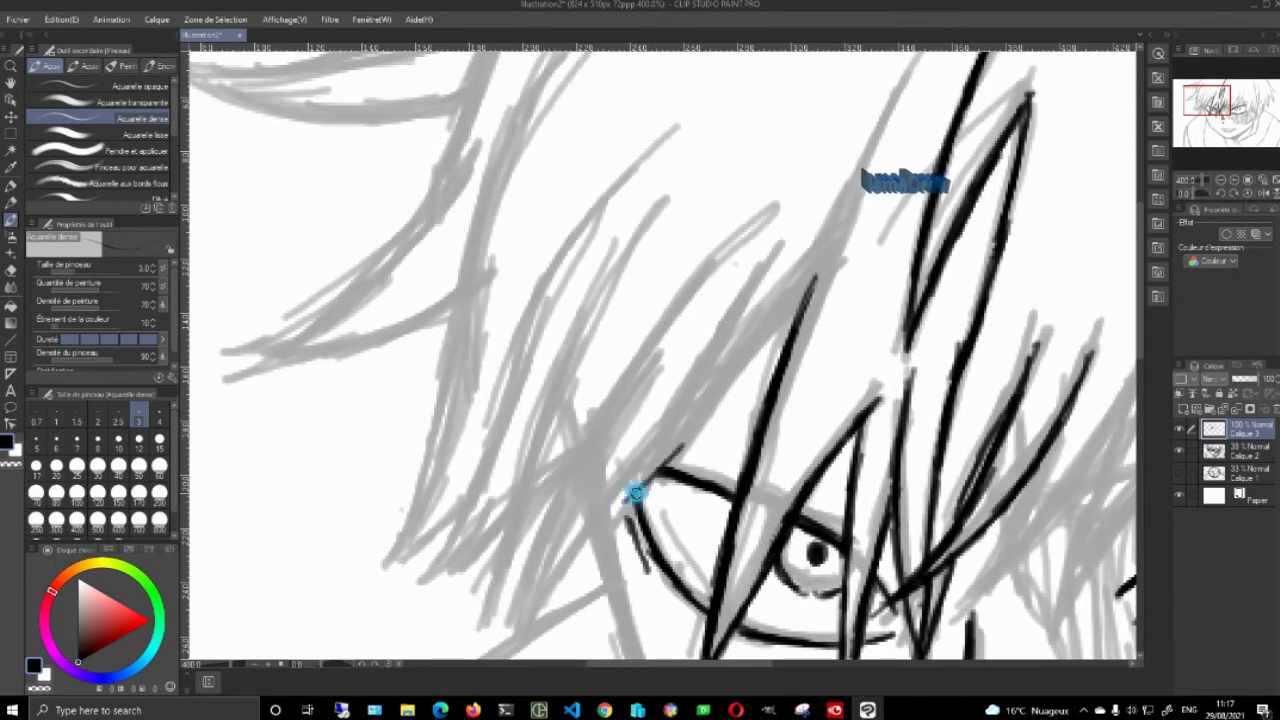
pyautogui.moveTo(660, 468); pyautogui.dragTo(800, 304)
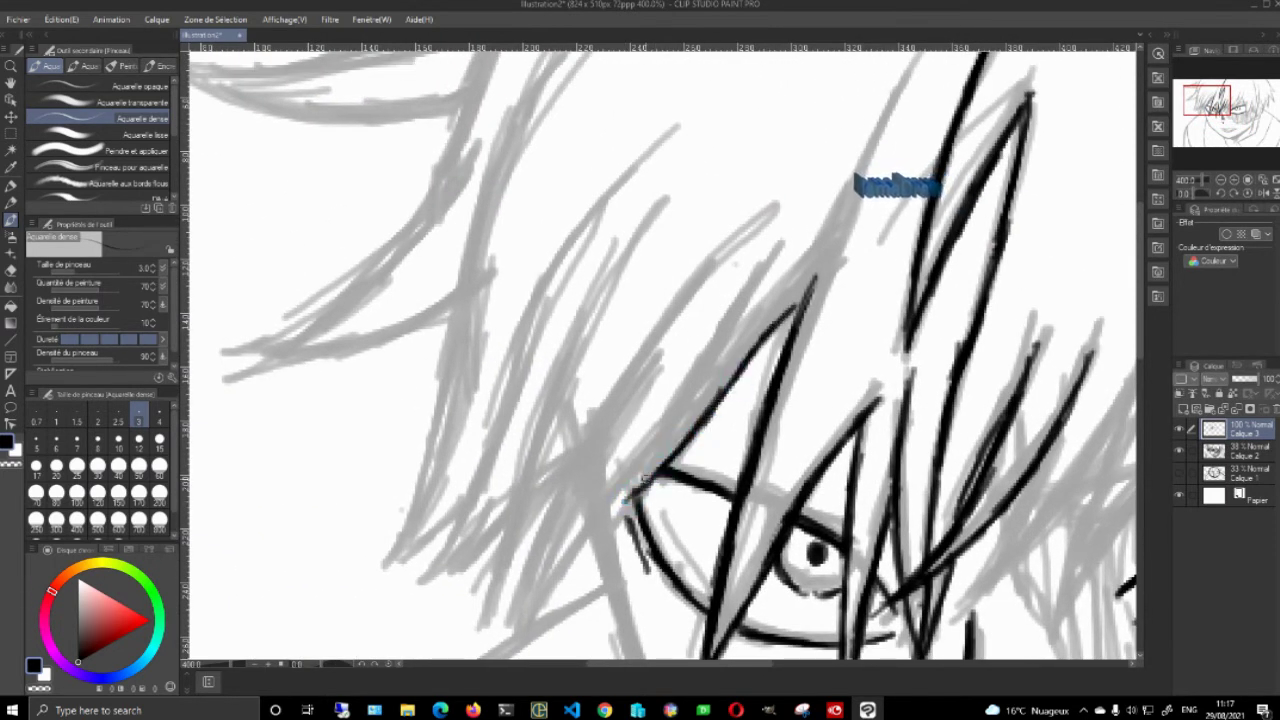
pyautogui.moveTo(640, 478); pyautogui.dragTo(703, 367)
pyautogui.moveTo(667, 438); pyautogui.dragTo(758, 270)
pyautogui.moveTo(696, 376); pyautogui.dragTo(781, 246)
pyautogui.moveTo(703, 361); pyautogui.dragTo(677, 410)
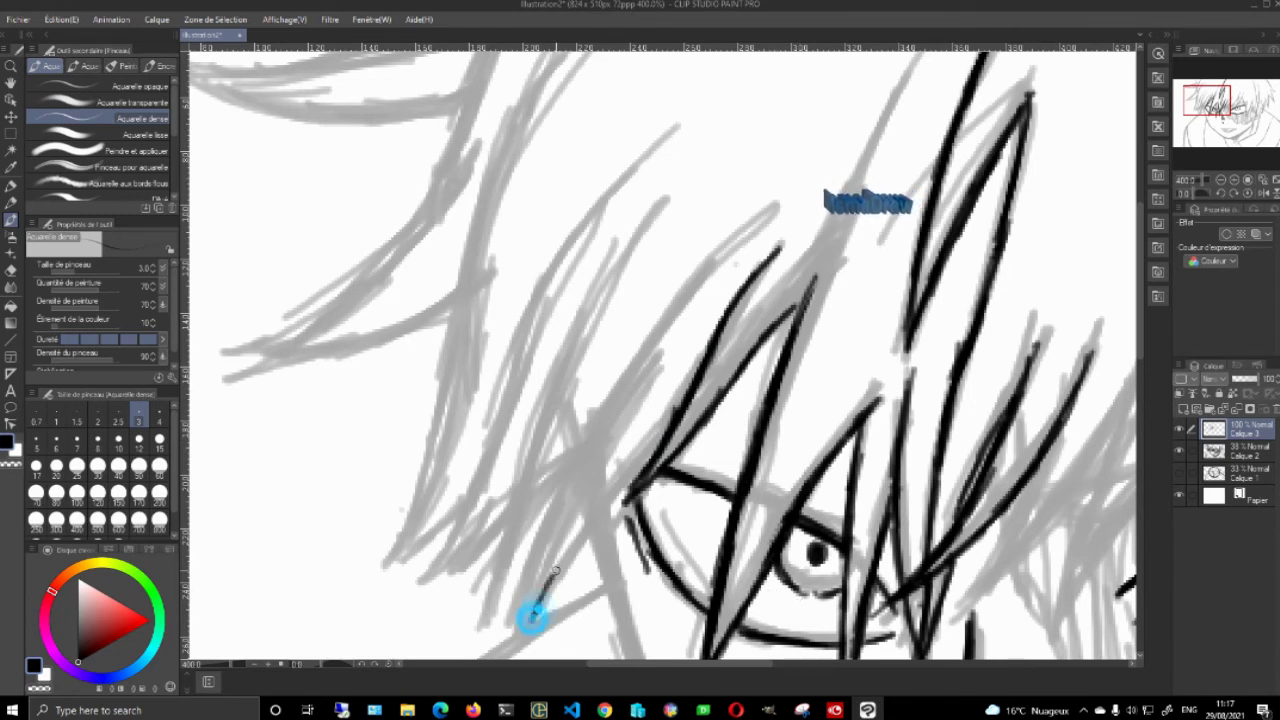
# Ink a long, curved strand outside the unscarred eye, with its tip beside the cheek and its outer line sweeping up the forehead
pyautogui.moveTo(545, 588); pyautogui.dragTo(665, 430)
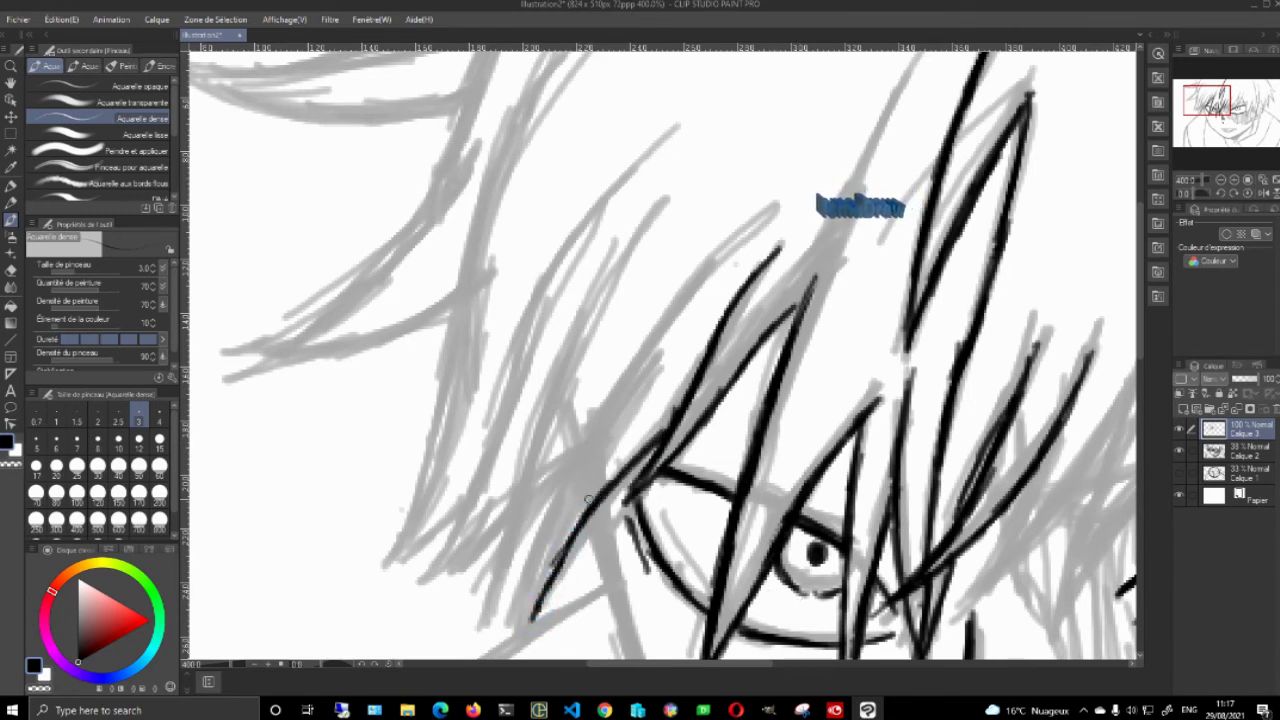
pyautogui.moveTo(535, 606); pyautogui.dragTo(597, 446)
pyautogui.moveTo(548, 570)
pyautogui.mouseDown()
pyautogui.moveTo(611, 412)
pyautogui.moveTo(751, 230)
pyautogui.mouseUp()
pyautogui.moveTo(674, 309); pyautogui.dragTo(556, 508)
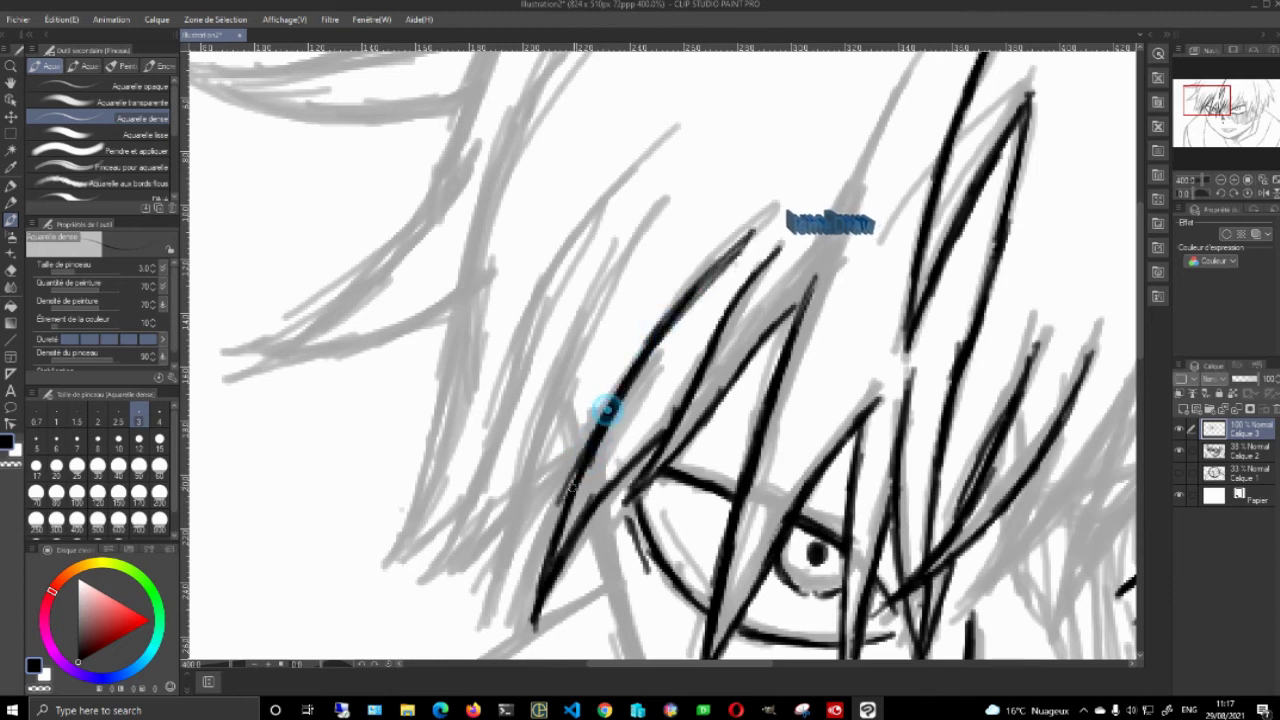
pyautogui.press('e')
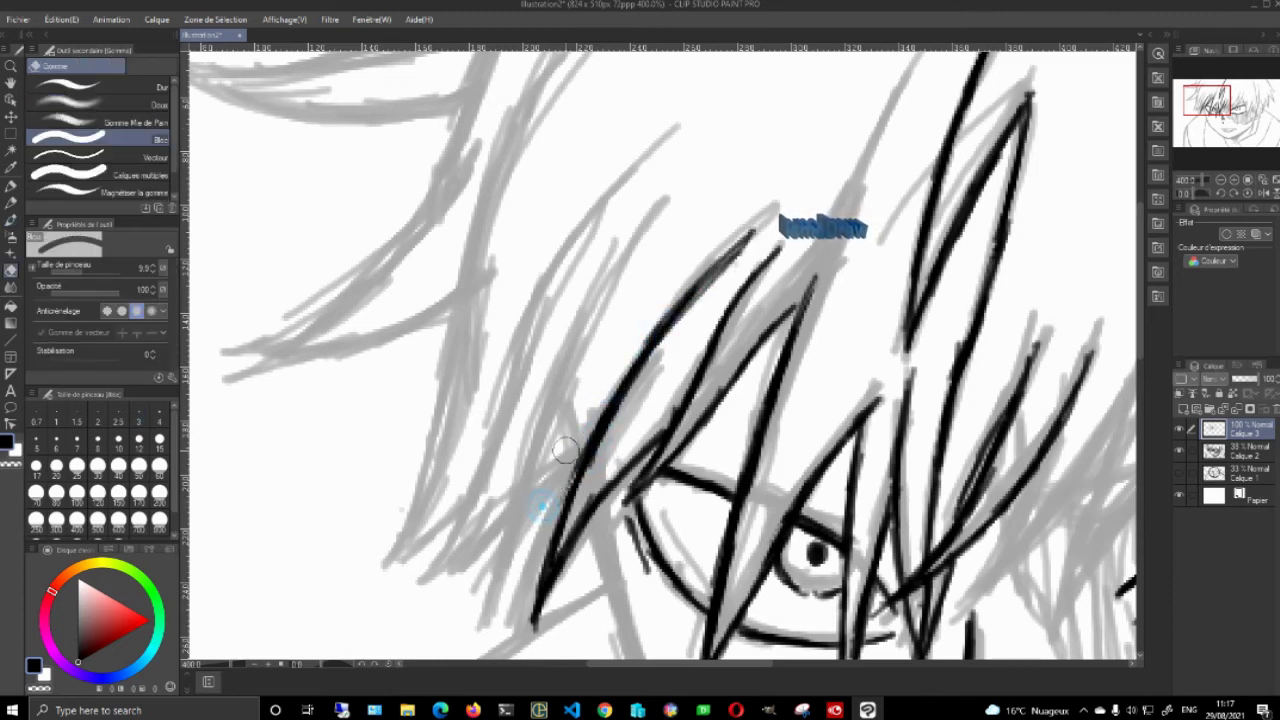
pyautogui.press('b')
pyautogui.moveTo(543, 505); pyautogui.dragTo(651, 397)
pyautogui.moveTo(687, 348); pyautogui.dragTo(616, 458)
# Ink more overlapping strands farther out beside the unscarred eye, following the sketched side hair
pyautogui.moveTo(604, 505)
pyautogui.mouseDown()
pyautogui.moveTo(687, 236)
pyautogui.moveTo(797, 110)
pyautogui.mouseUp()
pyautogui.press('e')
pyautogui.press('b')
pyautogui.moveTo(733, 163)
pyautogui.mouseDown()
pyautogui.moveTo(685, 250)
pyautogui.moveTo(703, 214)
pyautogui.mouseUp()
pyautogui.moveTo(577, 443); pyautogui.dragTo(623, 391)
pyautogui.moveTo(531, 472); pyautogui.dragTo(618, 393)
# Ink the outermost long, spiky locks of the side hair on the unscarred side
pyautogui.moveTo(531, 472); pyautogui.dragTo(629, 337)
pyautogui.moveTo(574, 427); pyautogui.dragTo(650, 190)
pyautogui.moveTo(638, 255)
pyautogui.mouseDown()
pyautogui.moveTo(724, 78)
pyautogui.moveTo(683, 237)
pyautogui.mouseUp()
pyautogui.moveTo(604, 540)
pyautogui.mouseDown()
pyautogui.moveTo(518, 595)
pyautogui.moveTo(568, 466)
pyautogui.moveTo(643, 163)
pyautogui.moveTo(602, 324)
pyautogui.mouseUp()
pyautogui.moveTo(576, 402)
pyautogui.mouseDown()
pyautogui.moveTo(677, 229)
pyautogui.moveTo(715, 195)
pyautogui.mouseUp()
pyautogui.moveTo(632, 140)
pyautogui.mouseDown()
pyautogui.moveTo(537, 342)
pyautogui.moveTo(308, 554)
pyautogui.moveTo(510, 403)
pyautogui.mouseUp()
# Ink the two pointed tufts sticking outward from the hair on the unscarred side and join them to the side locks
pyautogui.moveTo(308, 553); pyautogui.dragTo(552, 496)
pyautogui.moveTo(257, 270)
pyautogui.mouseDown()
pyautogui.moveTo(462, 240)
pyautogui.moveTo(585, 172)
pyautogui.mouseUp()
pyautogui.moveTo(257, 271)
pyautogui.mouseDown()
pyautogui.moveTo(497, 321)
pyautogui.moveTo(553, 298)
pyautogui.mouseUp()
pyautogui.moveTo(513, 221); pyautogui.dragTo(541, 139)
pyautogui.moveTo(534, 323); pyautogui.dragTo(532, 356)
# Ink zigzag bangs from the nose bridge across the inner end of the scarred eye's brow
pyautogui.click(1263, 179)
pyautogui.click(1234, 180)
pyautogui.click(1234, 180)
pyautogui.moveTo(612, 195); pyautogui.dragTo(537, 330)
pyautogui.moveTo(537, 332); pyautogui.dragTo(676, 170)
pyautogui.moveTo(690, 153); pyautogui.dragTo(615, 345)
pyautogui.moveTo(617, 342); pyautogui.dragTo(666, 220)
pyautogui.moveTo(626, 318); pyautogui.dragTo(565, 523)
# Ink the tall, peaked bangs over the scarred eye, ending at its upper eyelid
pyautogui.moveTo(566, 522); pyautogui.dragTo(648, 390)
pyautogui.moveTo(591, 471); pyautogui.dragTo(751, 291)
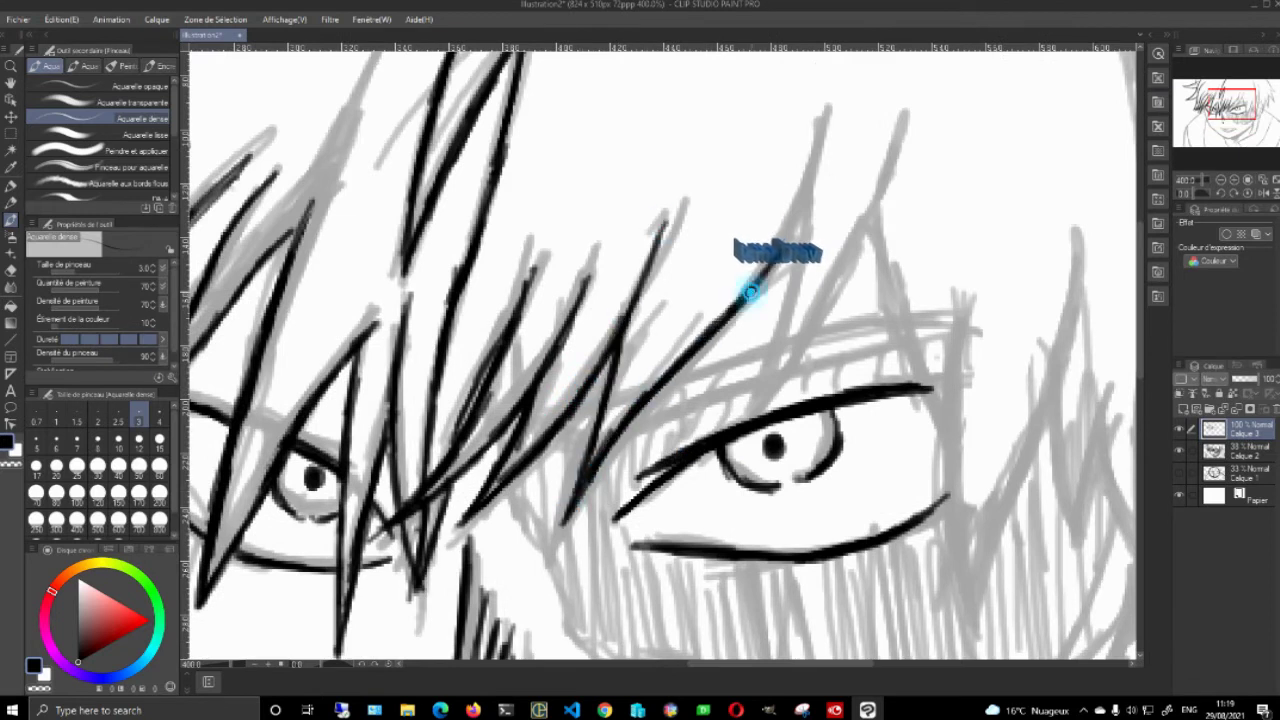
pyautogui.moveTo(804, 229); pyautogui.dragTo(752, 408)
pyautogui.moveTo(752, 408)
pyautogui.mouseDown()
pyautogui.moveTo(808, 334)
pyautogui.moveTo(906, 108)
pyautogui.moveTo(806, 329)
pyautogui.moveTo(872, 208)
pyautogui.mouseUp()
pyautogui.moveTo(880, 260); pyautogui.dragTo(639, 179)
pyautogui.moveTo(632, 132)
pyautogui.mouseDown()
pyautogui.moveTo(704, 336)
pyautogui.moveTo(690, 305)
pyautogui.mouseUp()
# Ink the pointed locks hanging beside the scarred eye's outer corner
pyautogui.moveTo(704, 332); pyautogui.dragTo(733, 538)
pyautogui.moveTo(725, 210)
pyautogui.mouseDown()
pyautogui.moveTo(738, 543)
pyautogui.moveTo(832, 276)
pyautogui.mouseUp()
pyautogui.moveTo(836, 149); pyautogui.dragTo(798, 358)
pyautogui.moveTo(811, 320)
pyautogui.mouseDown()
pyautogui.moveTo(844, 440)
pyautogui.moveTo(867, 326)
pyautogui.mouseUp()
pyautogui.moveTo(852, 376); pyautogui.dragTo(932, 488)
pyautogui.moveTo(932, 488)
pyautogui.mouseDown()
pyautogui.moveTo(946, 262)
pyautogui.moveTo(931, 490)
pyautogui.mouseUp()
pyautogui.moveTo(910, 330)
pyautogui.mouseDown()
pyautogui.moveTo(749, 558)
pyautogui.moveTo(776, 464)
pyautogui.mouseUp()
# Ink the long hair lines in front of the scarred side's ear up to the canvas's upper edge, cleaning their edges with the eraser
pyautogui.moveTo(782, 255); pyautogui.dragTo(776, 545)
pyautogui.moveTo(768, 160); pyautogui.dragTo(698, 425)
pyautogui.moveTo(643, 171); pyautogui.dragTo(747, 520)
pyautogui.press('e')
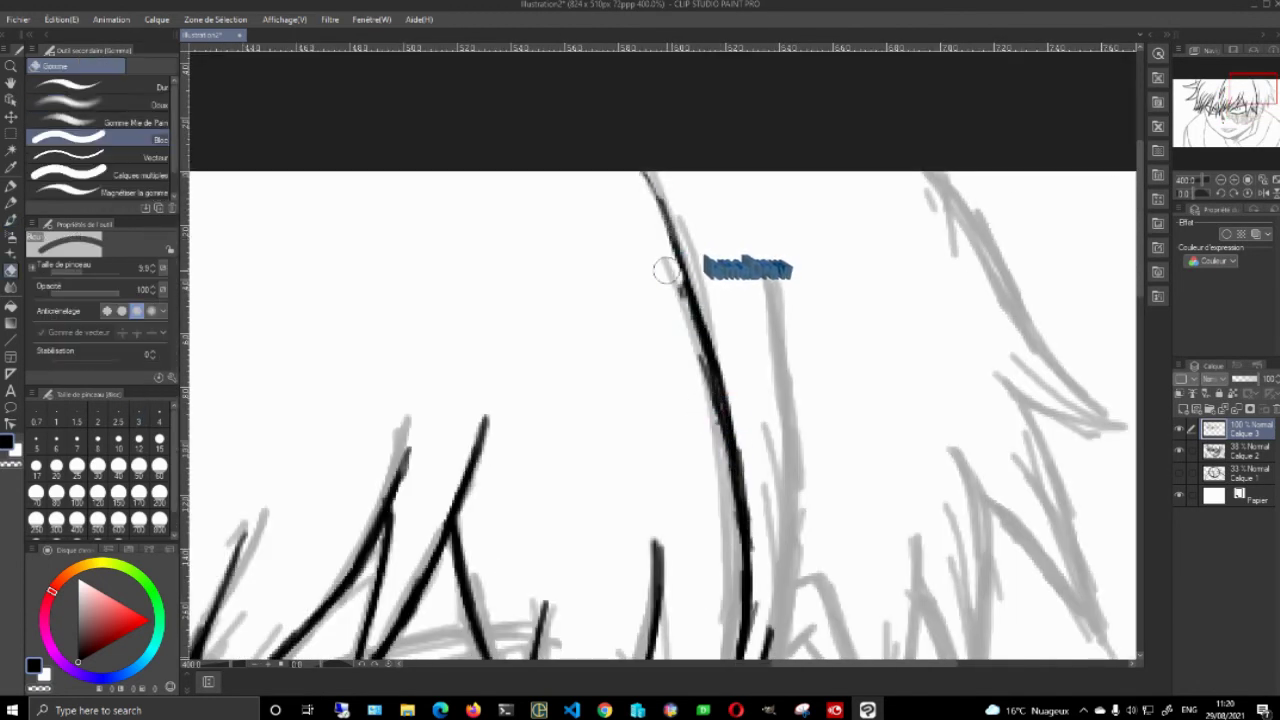
pyautogui.moveTo(668, 271); pyautogui.dragTo(747, 610)
pyautogui.moveTo(728, 581); pyautogui.dragTo(728, 437)
pyautogui.moveTo(734, 558); pyautogui.dragTo(766, 346)
pyautogui.moveTo(737, 142); pyautogui.dragTo(748, 195)
# Set the Aquarelle dense brush to size 3
pyautogui.scroll(-5, 736, 141)
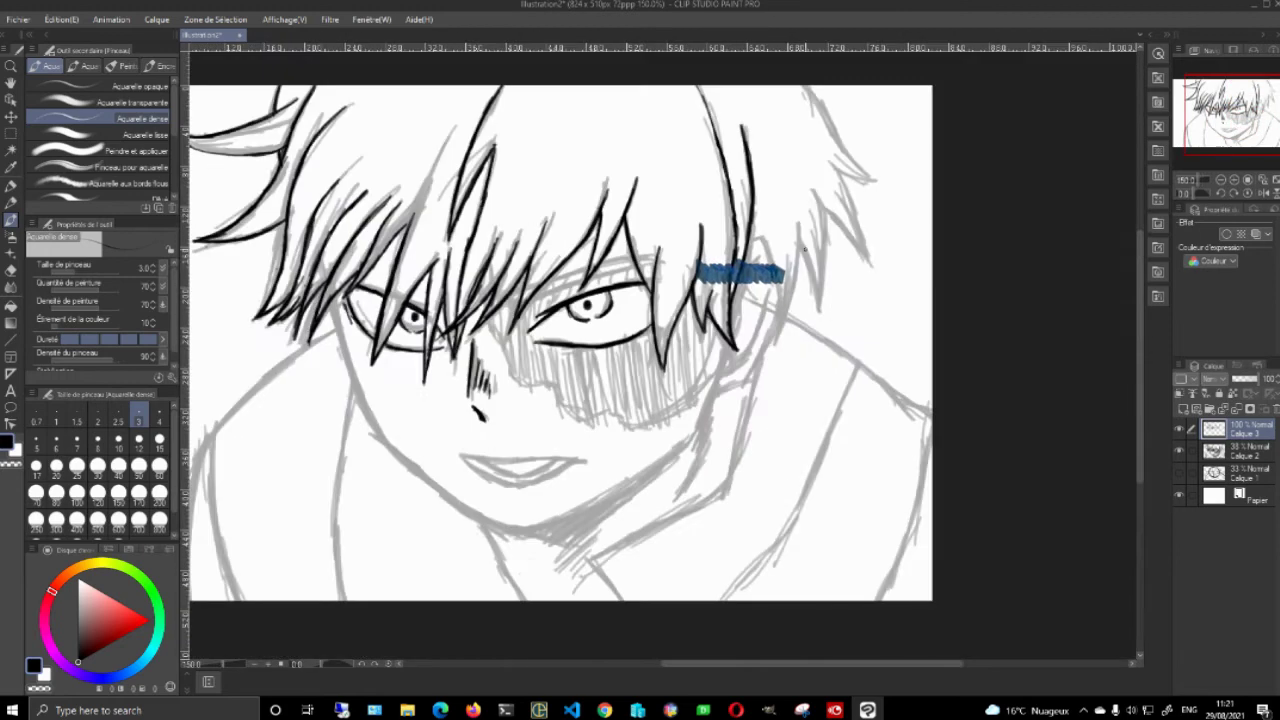
pyautogui.rightClick(106, 118)
pyautogui.click(190, 288)
pyautogui.click(720, 264)
pyautogui.click(139, 413)
# Ink the jawline from the unscarred eye's side down to the chin, erasing and redrawing uneven sections
pyautogui.scroll(3, 646, 346)
pyautogui.scroll(-2, 800, 200)
pyautogui.scroll(2, 365, 236)
pyautogui.moveTo(298, 320)
pyautogui.mouseDown()
pyautogui.moveTo(258, 178)
pyautogui.moveTo(303, 369)
pyautogui.moveTo(406, 554)
pyautogui.mouseUp()
pyautogui.press('e')
pyautogui.moveTo(345, 465)
pyautogui.mouseDown()
pyautogui.moveTo(408, 556)
pyautogui.moveTo(218, 364)
pyautogui.mouseUp()
pyautogui.press('b')
pyautogui.moveTo(205, 350)
pyautogui.mouseDown()
pyautogui.moveTo(443, 548)
pyautogui.moveTo(568, 592)
pyautogui.mouseUp()
pyautogui.press('e')
pyautogui.moveTo(360, 496); pyautogui.dragTo(505, 582)
pyautogui.press('b')
pyautogui.moveTo(392, 516)
pyautogui.mouseDown()
pyautogui.moveTo(505, 572)
pyautogui.moveTo(868, 503)
pyautogui.mouseUp()
# Ink the jawline from the chin up the scarred side toward the ear, erasing and redrawing uneven sections
pyautogui.moveTo(864, 516); pyautogui.dragTo(885, 382)
pyautogui.moveTo(885, 382)
pyautogui.mouseDown()
pyautogui.moveTo(786, 539)
pyautogui.moveTo(992, 194)
pyautogui.mouseUp()
pyautogui.moveTo(786, 520); pyautogui.dragTo(958, 278)
pyautogui.press('e')
pyautogui.press('b')
pyautogui.moveTo(829, 466)
pyautogui.mouseDown()
pyautogui.moveTo(785, 525)
pyautogui.moveTo(892, 376)
pyautogui.mouseUp()
pyautogui.press('e')
pyautogui.press('b')
pyautogui.moveTo(766, 557); pyautogui.dragTo(891, 374)
pyautogui.press('e')
pyautogui.press('b')
pyautogui.moveTo(960, 303); pyautogui.dragTo(952, 444)
pyautogui.moveTo(1028, 345); pyautogui.dragTo(841, 493)
pyautogui.moveTo(868, 476); pyautogui.dragTo(930, 316)
pyautogui.moveTo(857, 497); pyautogui.dragTo(929, 325)
pyautogui.moveTo(914, 350); pyautogui.dragTo(942, 284)
# Ink the mouth's upper line from corner to corner, erasing and redrawing its uneven part
pyautogui.moveTo(520, 560); pyautogui.dragTo(857, 492)
pyautogui.moveTo(560, 476)
pyautogui.mouseDown()
pyautogui.moveTo(706, 502)
pyautogui.moveTo(903, 501)
pyautogui.moveTo(760, 495)
pyautogui.mouseUp()
pyautogui.press('e')
pyautogui.press('b')
pyautogui.moveTo(902, 501); pyautogui.dragTo(767, 494)
# Ink the curved lower edge of the open mouth and add the inner lip line
pyautogui.moveTo(562, 476)
pyautogui.mouseDown()
pyautogui.moveTo(716, 566)
pyautogui.moveTo(809, 524)
pyautogui.mouseUp()
pyautogui.moveTo(768, 540); pyautogui.dragTo(914, 412)
pyautogui.press('e')
pyautogui.press('b')
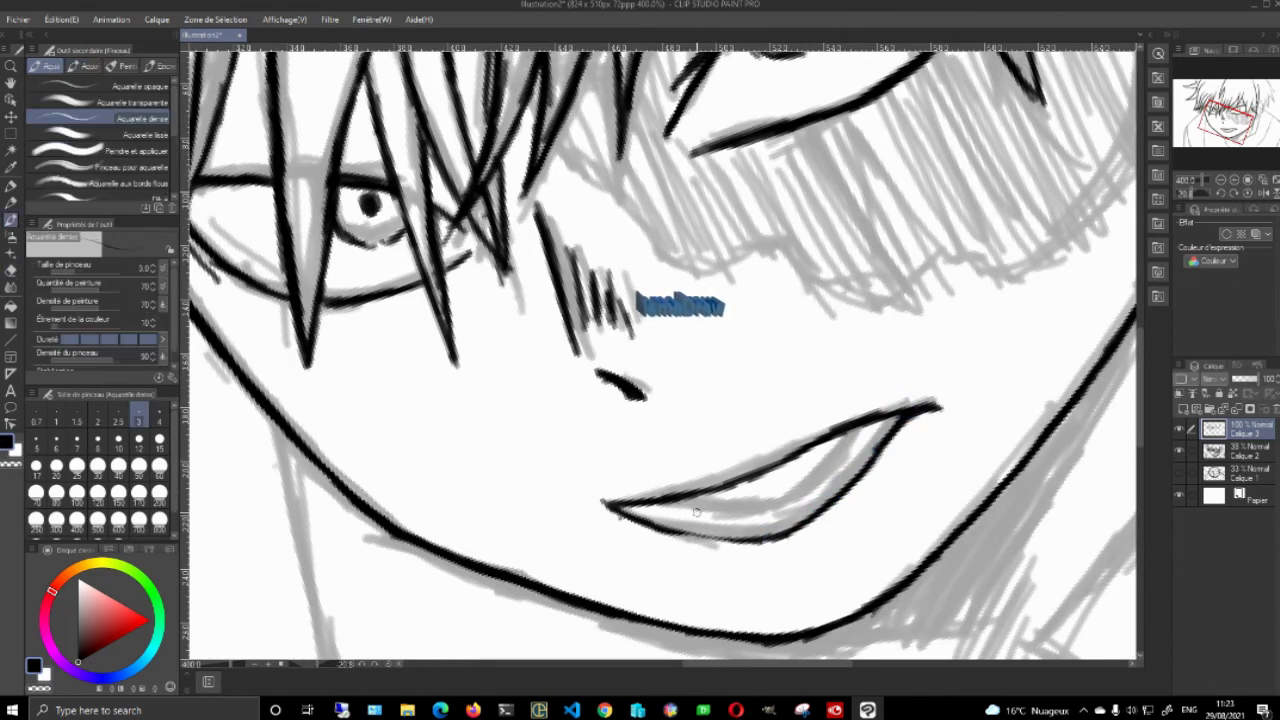
pyautogui.moveTo(655, 517); pyautogui.dragTo(860, 422)
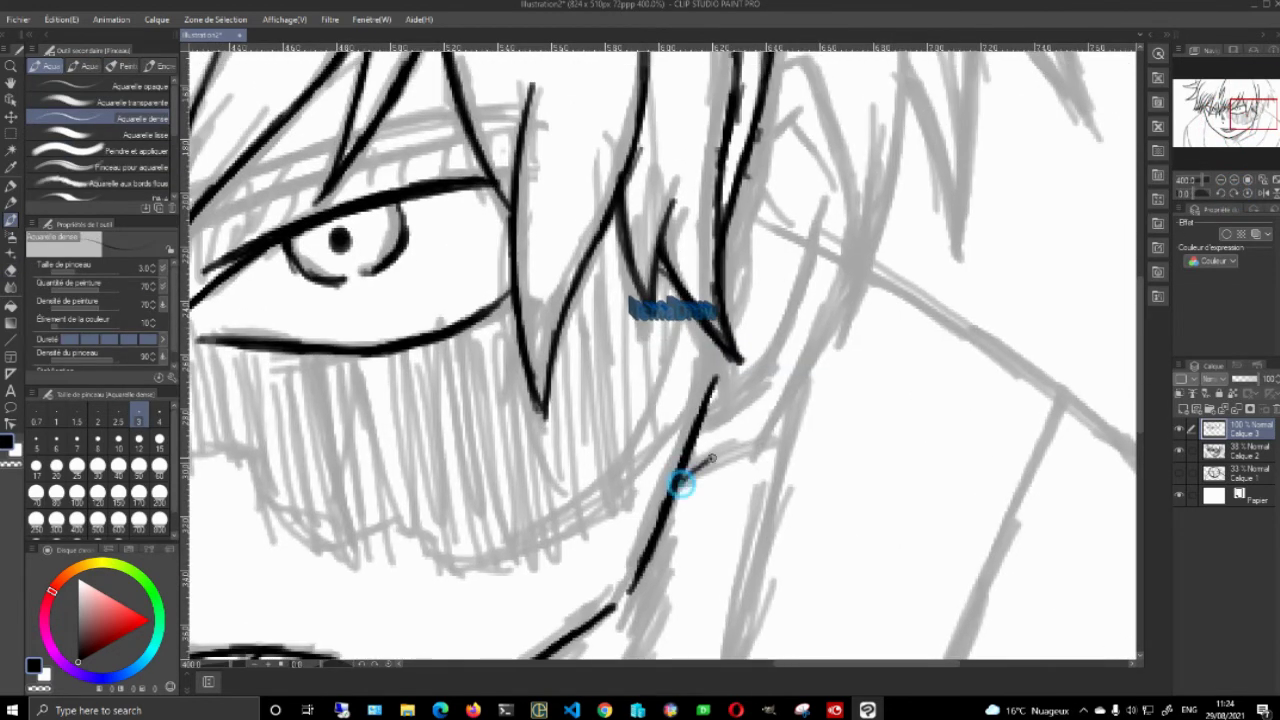
# Ink the ear's outer contour on the scarred side, from the jaw at the lobe up to the hair
pyautogui.moveTo(678, 487); pyautogui.dragTo(850, 294)
pyautogui.moveTo(790, 150); pyautogui.dragTo(739, 361)
pyautogui.moveTo(720, 279); pyautogui.dragTo(755, 258)
pyautogui.moveTo(754, 257); pyautogui.dragTo(803, 455)
pyautogui.moveTo(793, 364); pyautogui.dragTo(775, 545)
# Ink the inner folds of the ear inside its outer contour
pyautogui.moveTo(701, 388); pyautogui.dragTo(735, 433)
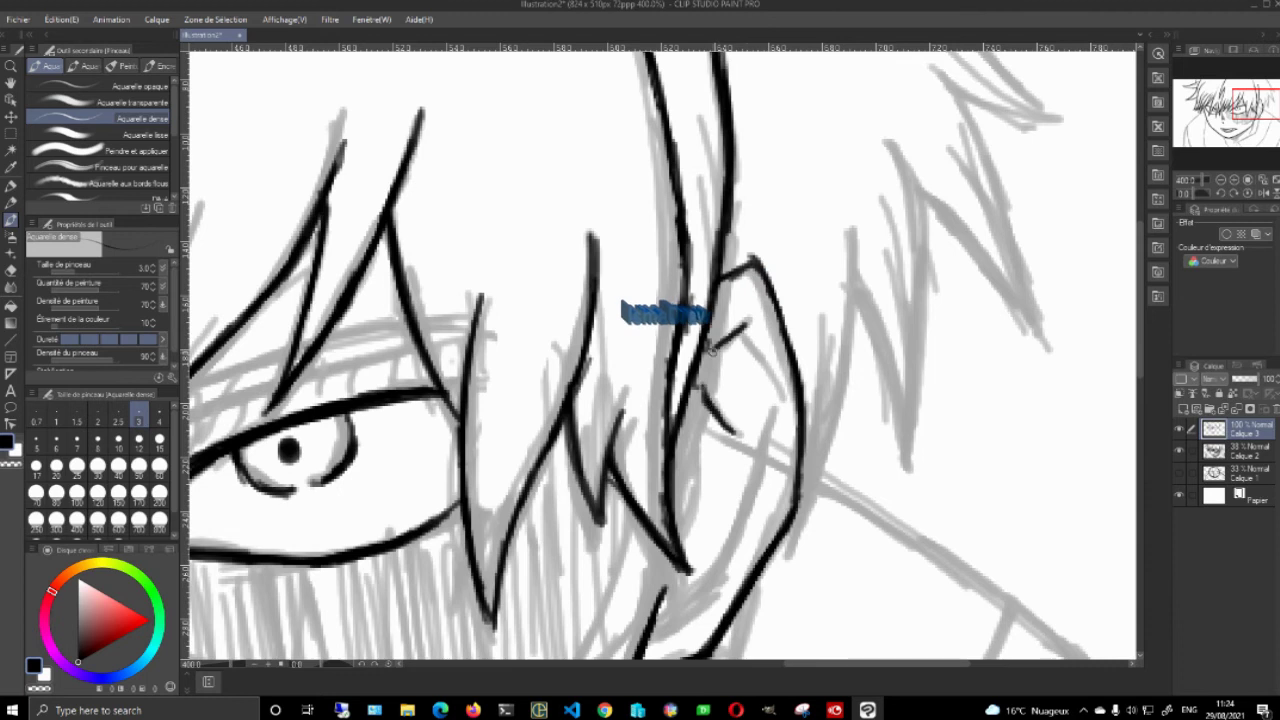
pyautogui.moveTo(704, 357); pyautogui.dragTo(748, 324)
pyautogui.moveTo(741, 333); pyautogui.dragTo(781, 403)
pyautogui.moveTo(650, 640); pyautogui.dragTo(732, 548)
pyautogui.moveTo(780, 402); pyautogui.dragTo(692, 611)
pyautogui.moveTo(685, 420); pyautogui.dragTo(678, 533)
# Ink the pointed hair locks hanging behind the ear on the scarred side
pyautogui.moveTo(760, 560)
pyautogui.mouseDown()
pyautogui.moveTo(559, 307)
pyautogui.moveTo(600, 573)
pyautogui.mouseUp()
pyautogui.moveTo(626, 580)
pyautogui.mouseDown()
pyautogui.moveTo(691, 358)
pyautogui.moveTo(742, 478)
pyautogui.moveTo(735, 152)
pyautogui.moveTo(884, 356)
pyautogui.mouseUp()
pyautogui.moveTo(795, 100); pyautogui.dragTo(885, 358)
pyautogui.moveTo(795, 180); pyautogui.dragTo(781, 434)
pyautogui.moveTo(757, 337)
pyautogui.mouseDown()
pyautogui.moveTo(879, 377)
pyautogui.moveTo(680, 129)
pyautogui.moveTo(771, 249)
pyautogui.mouseUp()
# Ink the jagged outer hair outline on the scarred side, continuing up to the canvas's upper edge
pyautogui.press('e')
pyautogui.press('b')
pyautogui.moveTo(724, 164); pyautogui.dragTo(809, 309)
pyautogui.moveTo(500, 610); pyautogui.dragTo(760, 97)
pyautogui.moveTo(635, 588); pyautogui.dragTo(661, 570)
# View the whole drawing with the Calque 2 sketch layer hidden, and show the layer again
pyautogui.click(1262, 180)
pyautogui.click(1179, 450)
pyautogui.click(1179, 450)
# Choose a bright red and trace the scar's wavy lower edge from the bangs beside the nose to the hair near the ear
pyautogui.click(119, 639)
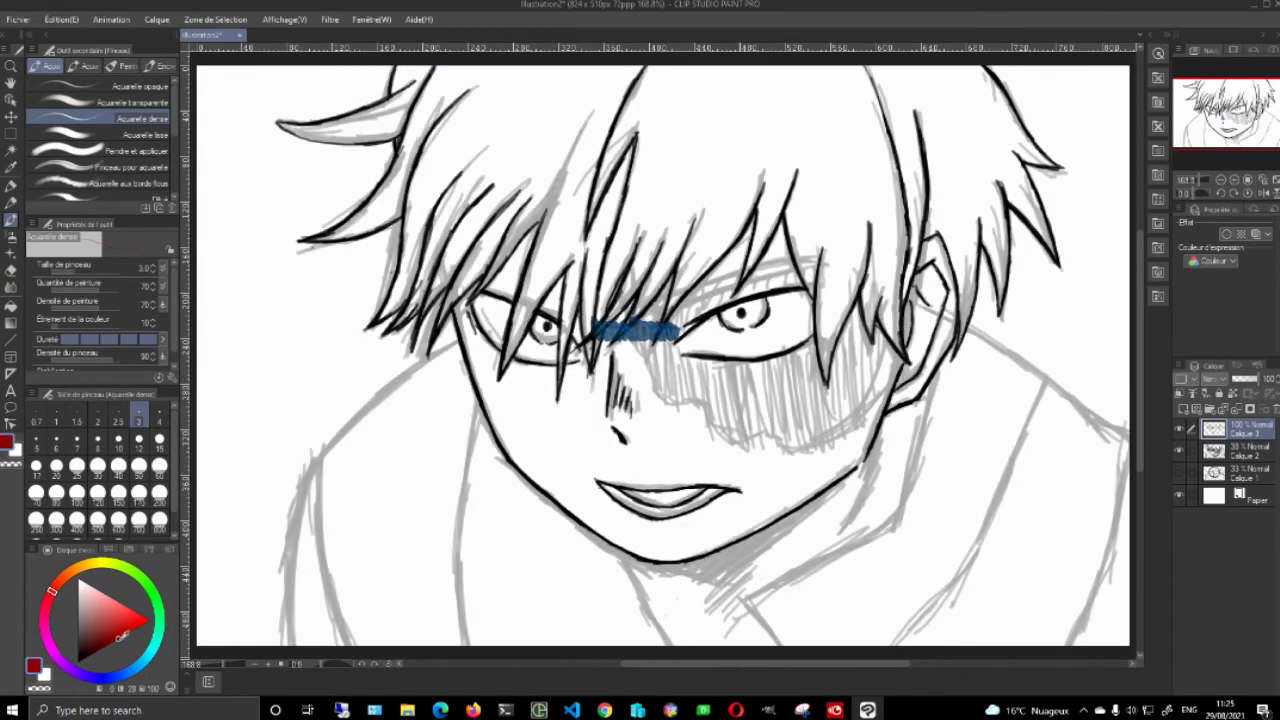
pyautogui.moveTo(126, 614); pyautogui.dragTo(168, 603)
pyautogui.scroll(3, 660, 354)
pyautogui.moveTo(585, 290)
pyautogui.mouseDown()
pyautogui.moveTo(598, 325)
pyautogui.moveTo(872, 552)
pyautogui.mouseUp()
pyautogui.moveTo(987, 577); pyautogui.dragTo(1018, 578)
pyautogui.moveTo(1005, 550); pyautogui.dragTo(818, 487)
pyautogui.moveTo(829, 516)
pyautogui.mouseDown()
pyautogui.moveTo(895, 476)
pyautogui.moveTo(988, 340)
pyautogui.moveTo(1010, 229)
pyautogui.moveTo(1058, 637)
pyautogui.mouseUp()
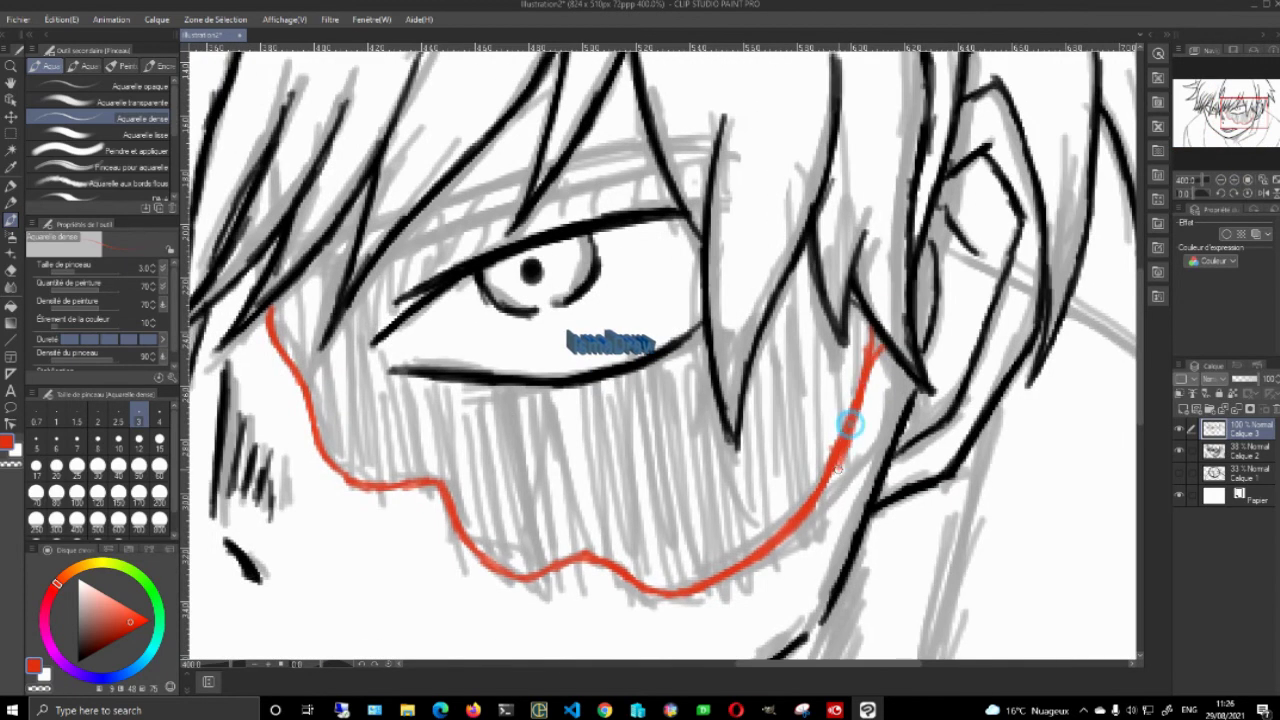
pyautogui.moveTo(846, 423); pyautogui.dragTo(862, 398)
pyautogui.scroll(-3, 862, 398)
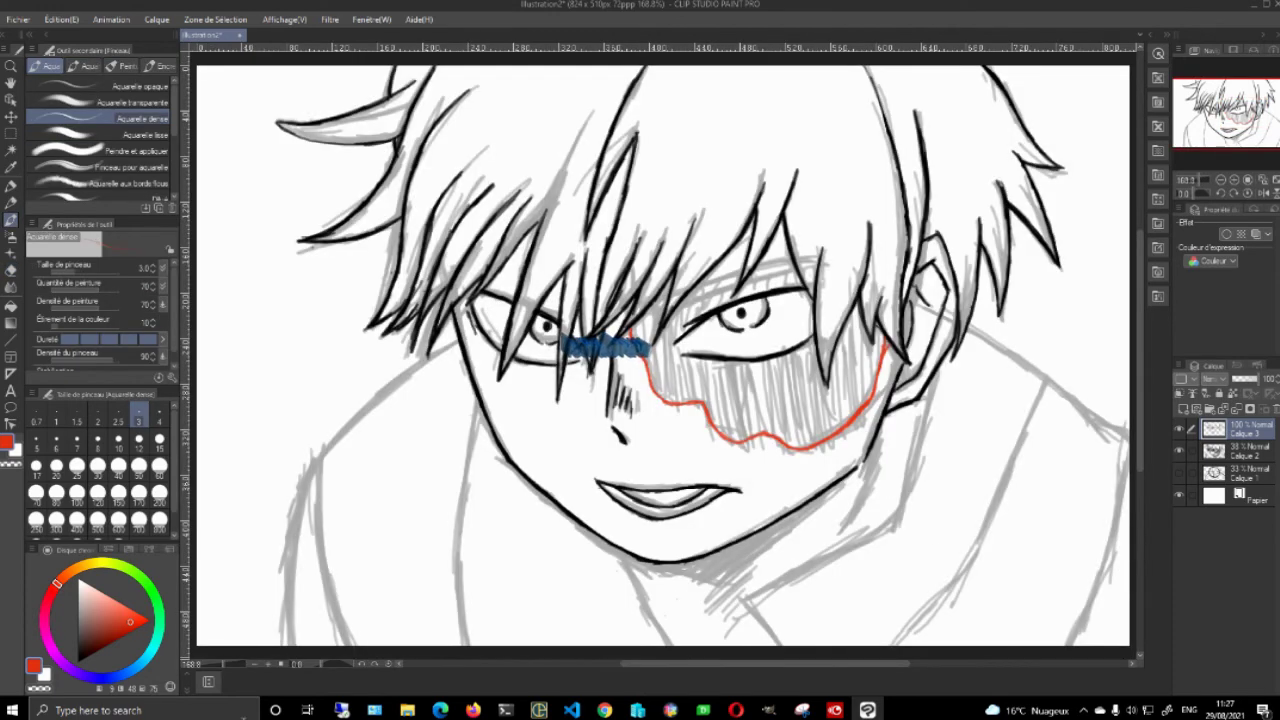
# With a black size 4 brush, ink the sloping shoulder line on the unscarred side, from the hair beside the jaw down to the shoulder's bend
pyautogui.scroll(3, 305, 521)
pyautogui.click(159, 414)
pyautogui.moveTo(668, 97); pyautogui.dragTo(522, 198)
pyautogui.moveTo(628, 120); pyautogui.dragTo(370, 341)
pyautogui.moveTo(537, 189)
pyautogui.mouseDown()
pyautogui.moveTo(668, 100)
pyautogui.moveTo(404, 307)
pyautogui.mouseUp()
pyautogui.press('e')
pyautogui.moveTo(481, 258); pyautogui.dragTo(576, 173)
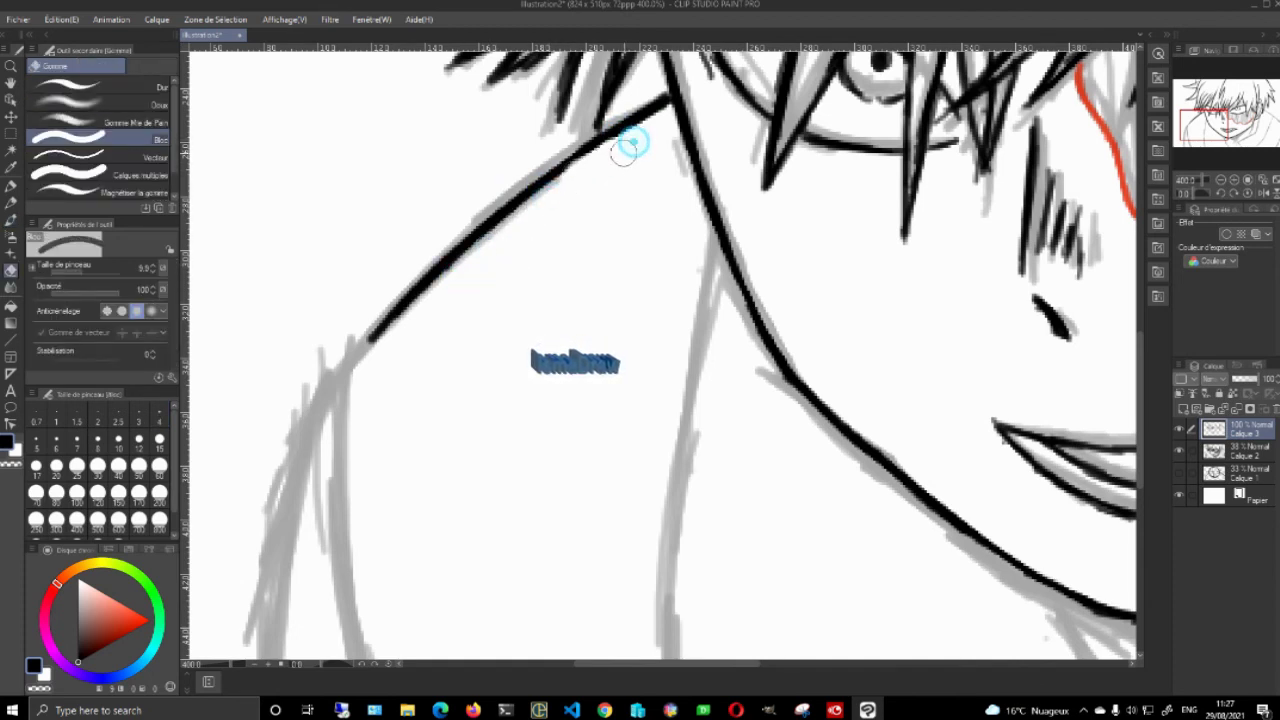
pyautogui.press('b')
pyautogui.moveTo(392, 317); pyautogui.dragTo(317, 407)
pyautogui.moveTo(357, 357); pyautogui.dragTo(309, 422)
pyautogui.moveTo(401, 387); pyautogui.dragTo(440, 286)
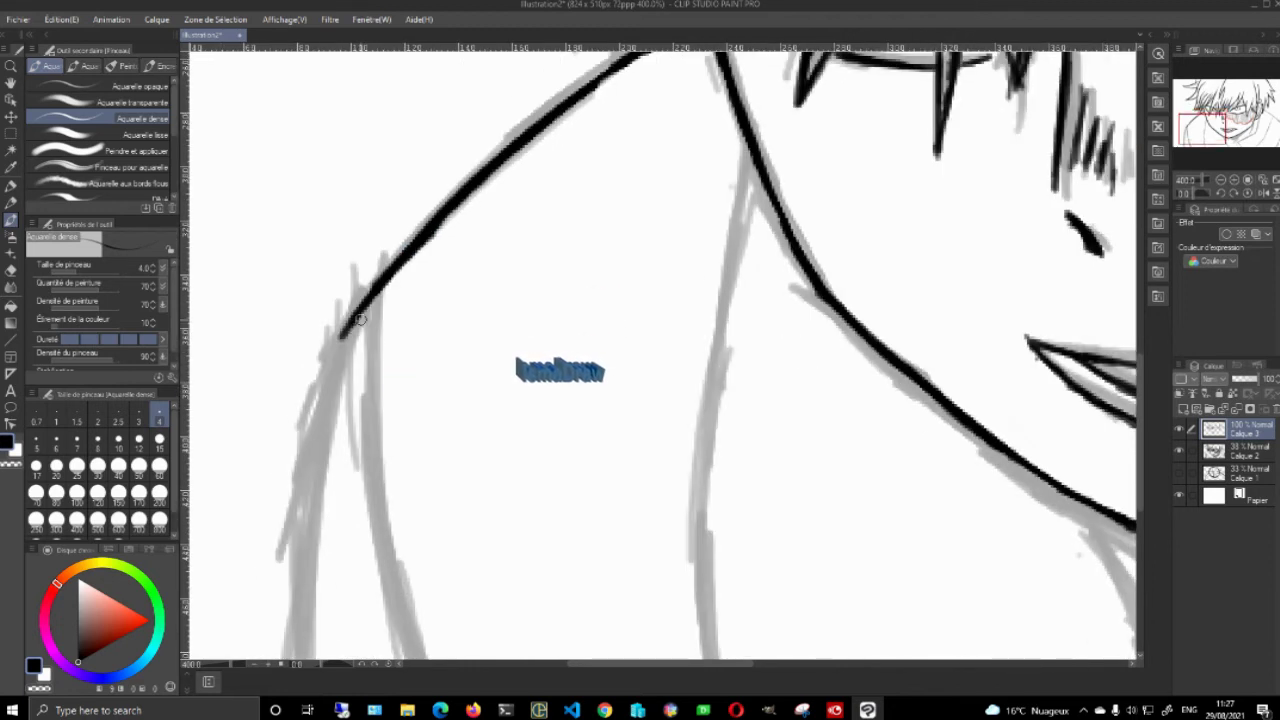
# Ink the outer arm contour on the unscarred side, from the shoulder's bend down to the canvas's lower edge
pyautogui.moveTo(348, 320); pyautogui.dragTo(308, 530)
pyautogui.moveTo(332, 392); pyautogui.dragTo(305, 558)
pyautogui.moveTo(307, 493); pyautogui.dragTo(302, 620)
pyautogui.moveTo(311, 523)
pyautogui.mouseDown()
pyautogui.moveTo(366, 471)
pyautogui.moveTo(419, 297)
pyautogui.mouseUp()
pyautogui.moveTo(438, 349); pyautogui.dragTo(430, 545)
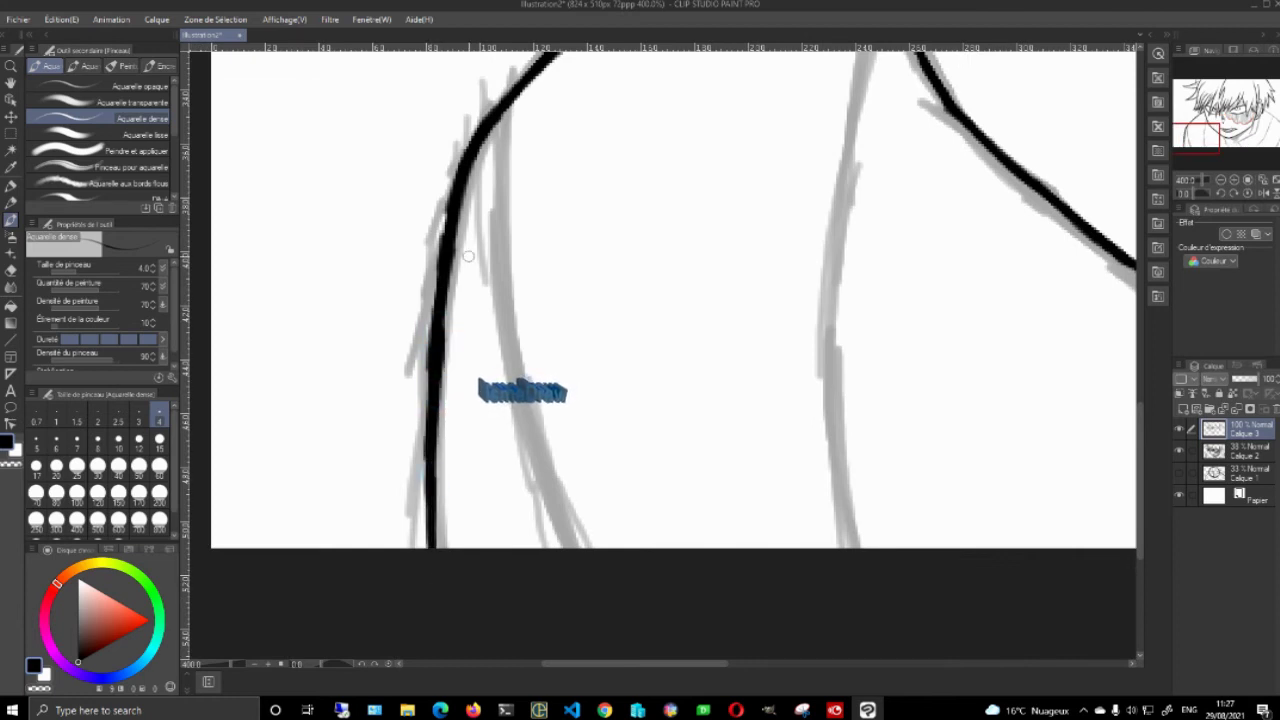
# Ink and thicken the curved inner sleeve line from the shoulder's bend to the canvas's lower edge
pyautogui.moveTo(507, 112); pyautogui.dragTo(497, 310)
pyautogui.moveTo(505, 135); pyautogui.dragTo(505, 350)
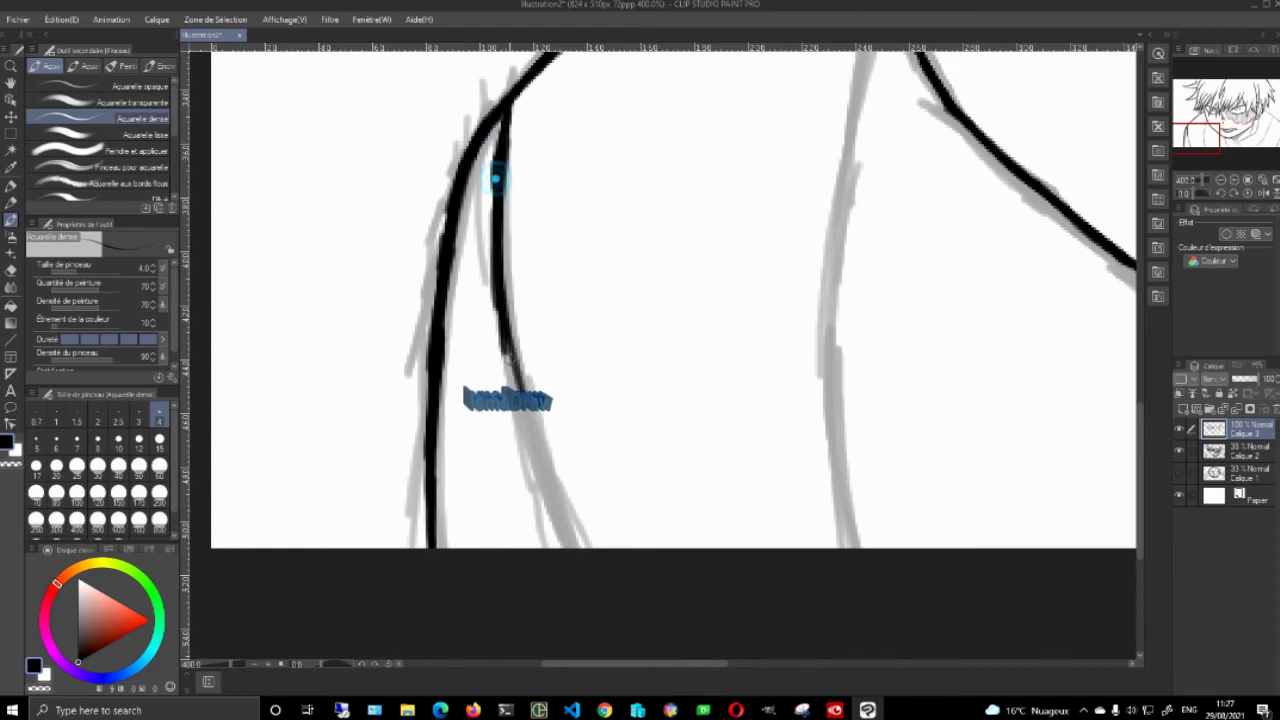
pyautogui.moveTo(494, 257); pyautogui.dragTo(535, 440)
pyautogui.moveTo(503, 334); pyautogui.dragTo(577, 555)
pyautogui.moveTo(498, 308); pyautogui.dragTo(507, 381)
pyautogui.moveTo(494, 228); pyautogui.dragTo(495, 295)
pyautogui.moveTo(495, 165); pyautogui.dragTo(493, 193)
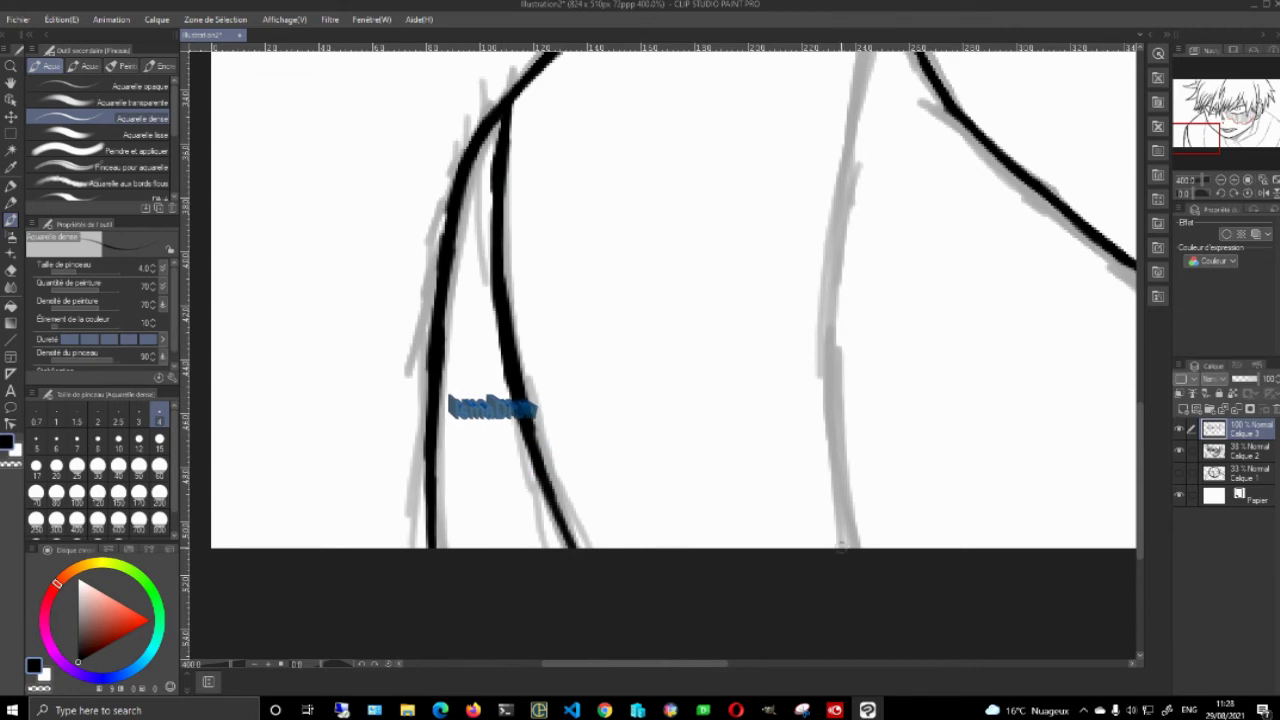
# Ink the lower part of the long garment line between sleeve and neck, reaching the canvas's lower edge
pyautogui.moveTo(838, 457); pyautogui.dragTo(854, 563)
pyautogui.moveTo(837, 394); pyautogui.dragTo(849, 537)
pyautogui.moveTo(837, 343)
pyautogui.mouseDown()
pyautogui.moveTo(843, 489)
pyautogui.moveTo(838, 432)
pyautogui.mouseUp()
pyautogui.moveTo(832, 292); pyautogui.dragTo(838, 398)
pyautogui.press('e')
pyautogui.moveTo(829, 294)
pyautogui.mouseDown()
pyautogui.moveTo(831, 269)
pyautogui.moveTo(851, 557)
pyautogui.mouseUp()
pyautogui.press('b')
pyautogui.moveTo(836, 400); pyautogui.dragTo(851, 570)
pyautogui.moveTo(835, 350); pyautogui.dragTo(840, 462)
pyautogui.moveTo(835, 307)
pyautogui.mouseDown()
pyautogui.moveTo(835, 437)
pyautogui.moveTo(834, 386)
pyautogui.mouseUp()
pyautogui.moveTo(840, 241); pyautogui.dragTo(833, 390)
pyautogui.moveTo(838, 285); pyautogui.dragTo(833, 400)
# Extend the long garment line up to the jaw on the unscarred side, thickening and cleaning its curve
pyautogui.moveTo(843, 314)
pyautogui.mouseDown()
pyautogui.moveTo(793, 561)
pyautogui.moveTo(793, 467)
pyautogui.mouseUp()
pyautogui.moveTo(813, 376); pyautogui.dragTo(795, 478)
pyautogui.moveTo(826, 299); pyautogui.dragTo(803, 435)
pyautogui.moveTo(832, 259); pyautogui.dragTo(806, 386)
pyautogui.moveTo(842, 238); pyautogui.dragTo(805, 406)
pyautogui.moveTo(815, 308)
pyautogui.mouseDown()
pyautogui.moveTo(798, 545)
pyautogui.moveTo(834, 266)
pyautogui.moveTo(793, 440)
pyautogui.mouseUp()
pyautogui.press('e')
pyautogui.press('b')
pyautogui.moveTo(823, 289); pyautogui.dragTo(791, 448)
pyautogui.moveTo(826, 314); pyautogui.dragTo(797, 490)
pyautogui.moveTo(800, 383); pyautogui.dragTo(787, 520)
pyautogui.moveTo(796, 414)
pyautogui.mouseDown()
pyautogui.moveTo(776, 556)
pyautogui.moveTo(790, 595)
pyautogui.moveTo(819, 450)
pyautogui.mouseUp()
pyautogui.press('e')
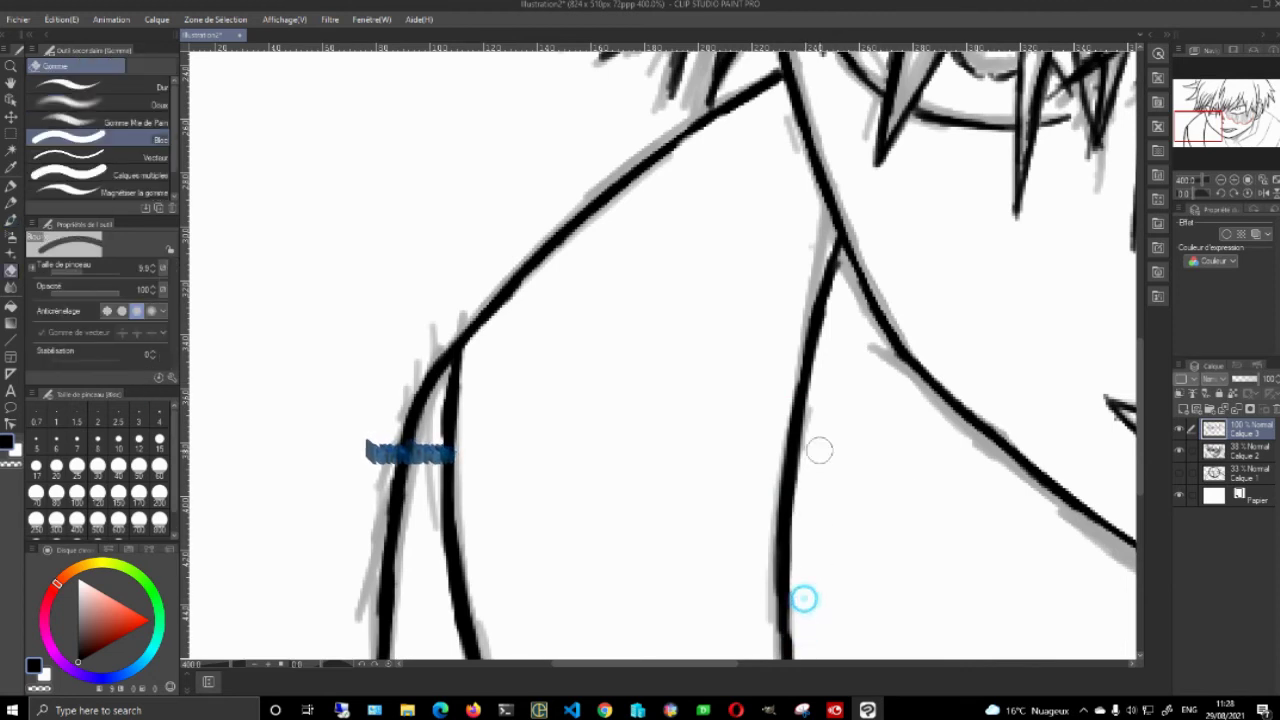
# Ink the neck line from the jaw beside the chin to the canvas's lower edge and erase its overshoot into the face
pyautogui.press('b')
pyautogui.moveTo(840, 568)
pyautogui.mouseDown()
pyautogui.moveTo(711, 363)
pyautogui.moveTo(551, 503)
pyautogui.mouseUp()
pyautogui.moveTo(691, 531); pyautogui.dragTo(432, 384)
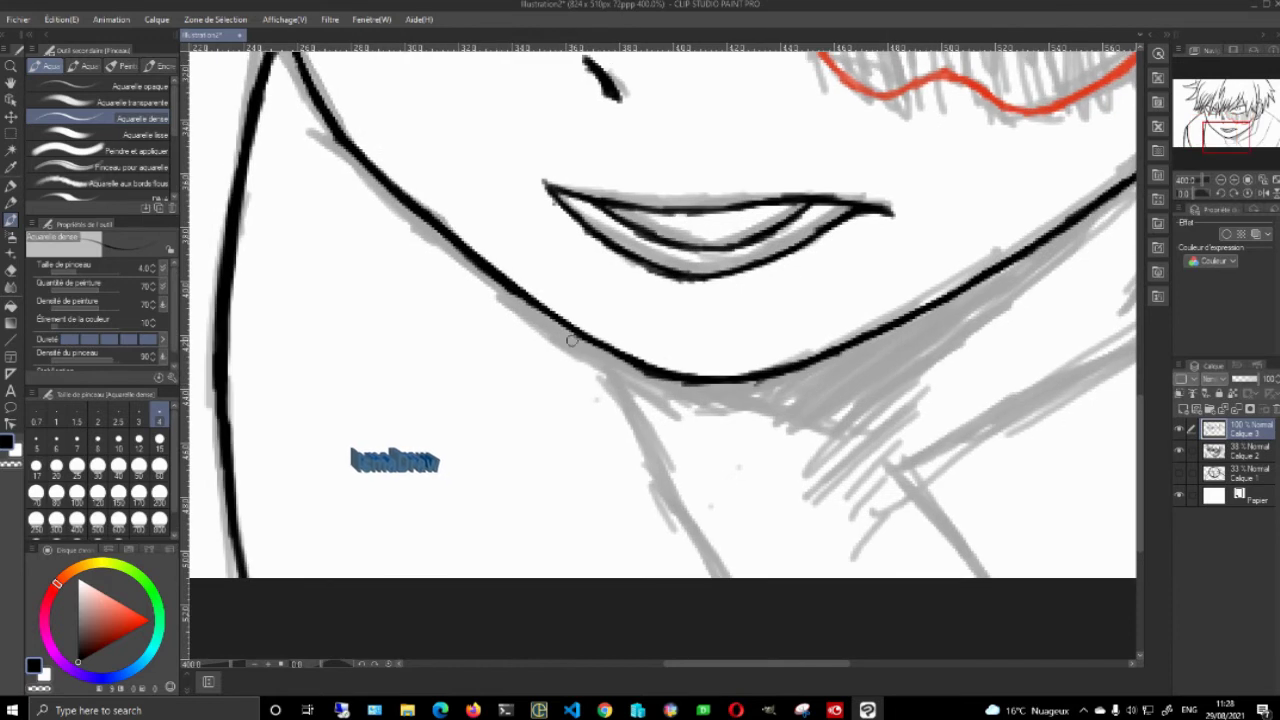
pyautogui.moveTo(580, 326)
pyautogui.mouseDown()
pyautogui.moveTo(634, 434)
pyautogui.moveTo(749, 597)
pyautogui.mouseUp()
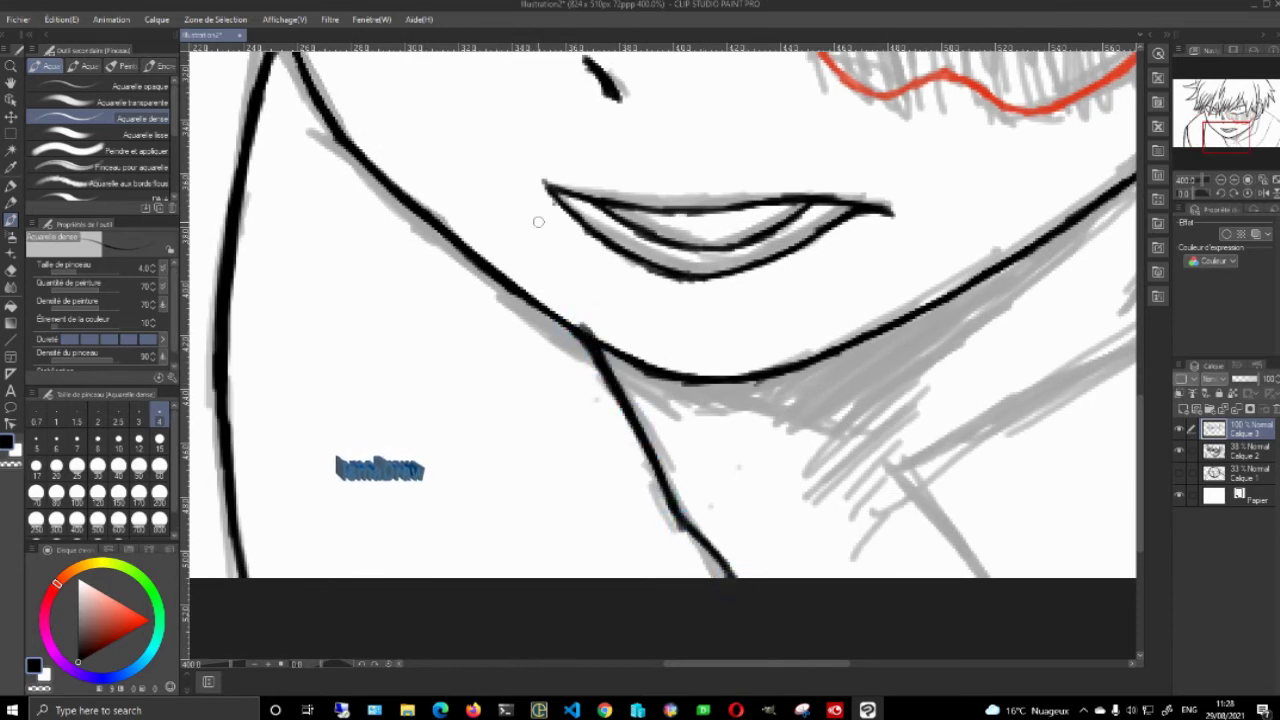
pyautogui.press('e')
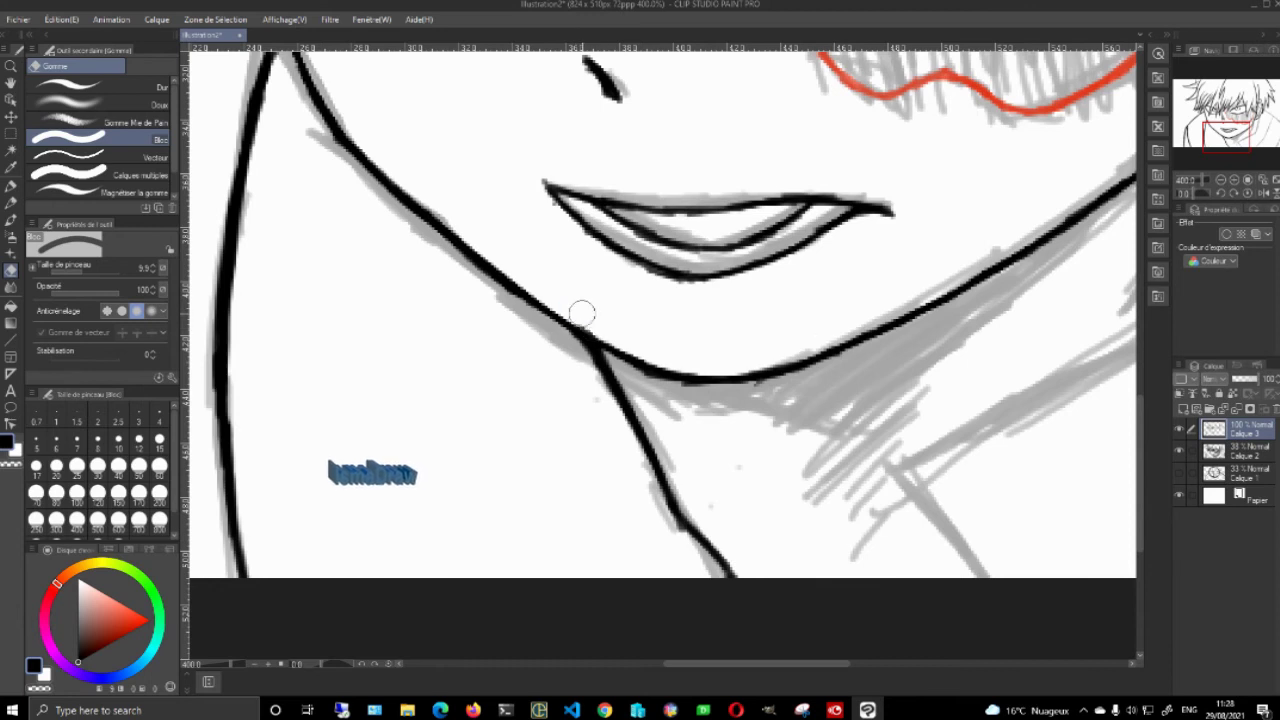
pyautogui.press('b')
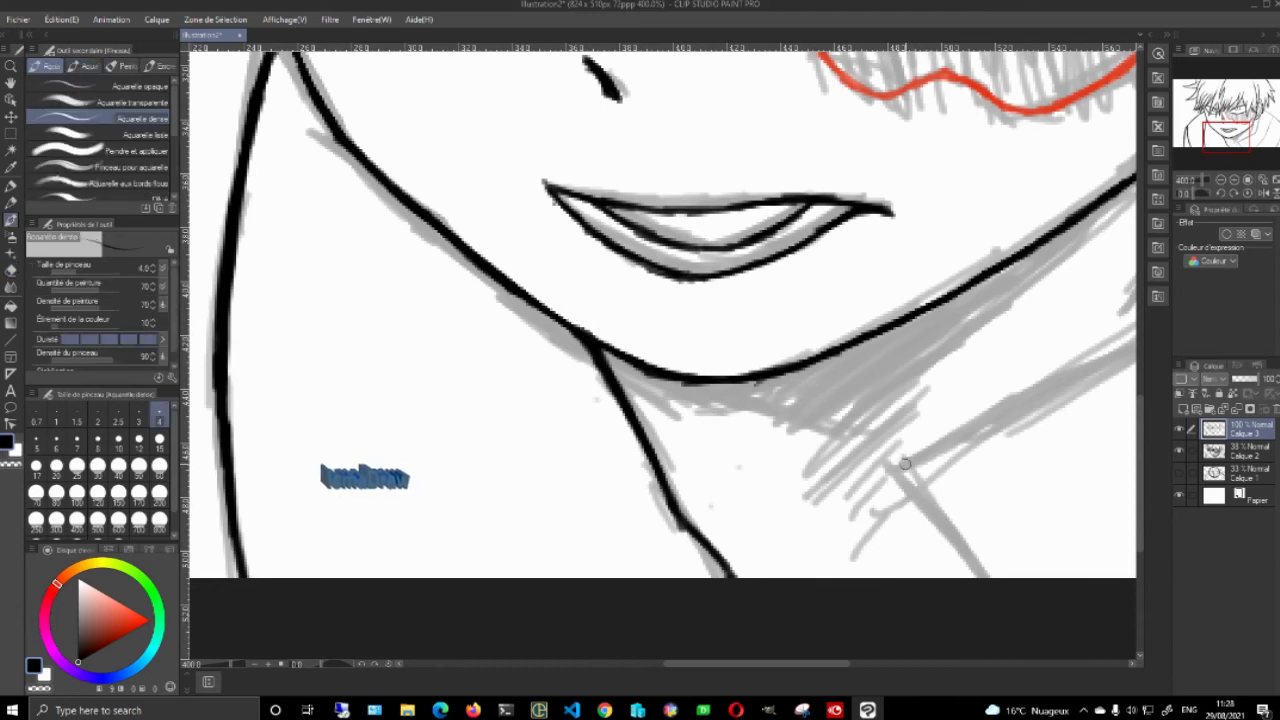
# Ink the short diagonal collar edge from the collar's corner below the chin down to the canvas's lower edge
pyautogui.moveTo(890, 466); pyautogui.dragTo(988, 578)
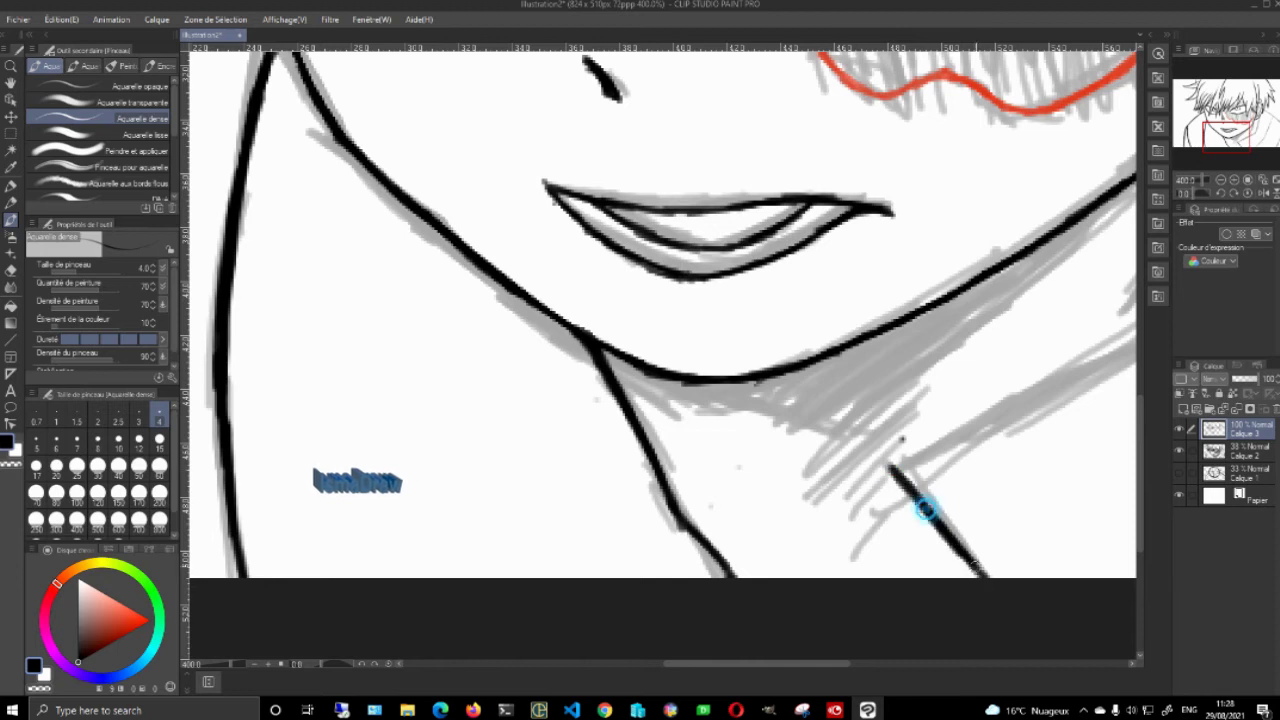
pyautogui.press('e')
pyautogui.press('b')
# Ink the long upper collar edge from its corner below the chin toward the scarred side, and erase its rough spots
pyautogui.moveTo(922, 431); pyautogui.dragTo(782, 508)
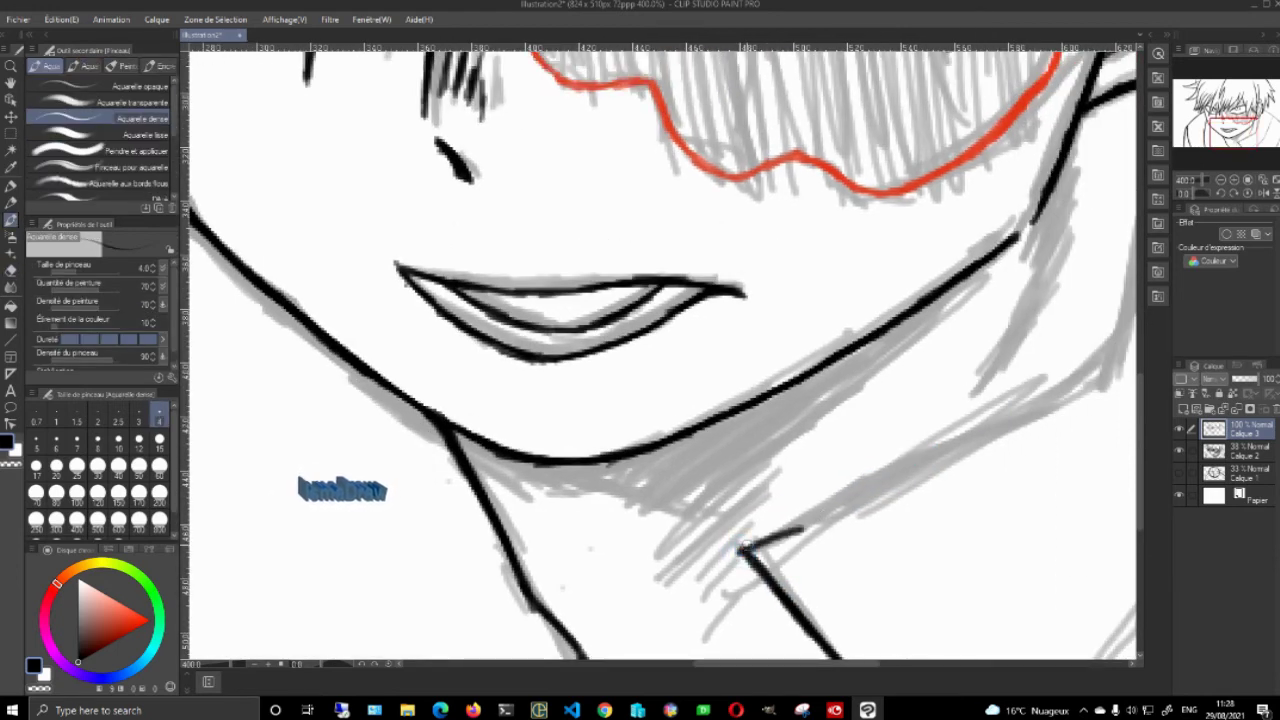
pyautogui.moveTo(747, 552); pyautogui.dragTo(894, 482)
pyautogui.moveTo(800, 528); pyautogui.dragTo(953, 457)
pyautogui.moveTo(857, 503)
pyautogui.mouseDown()
pyautogui.moveTo(1010, 419)
pyautogui.moveTo(791, 523)
pyautogui.moveTo(897, 466)
pyautogui.mouseUp()
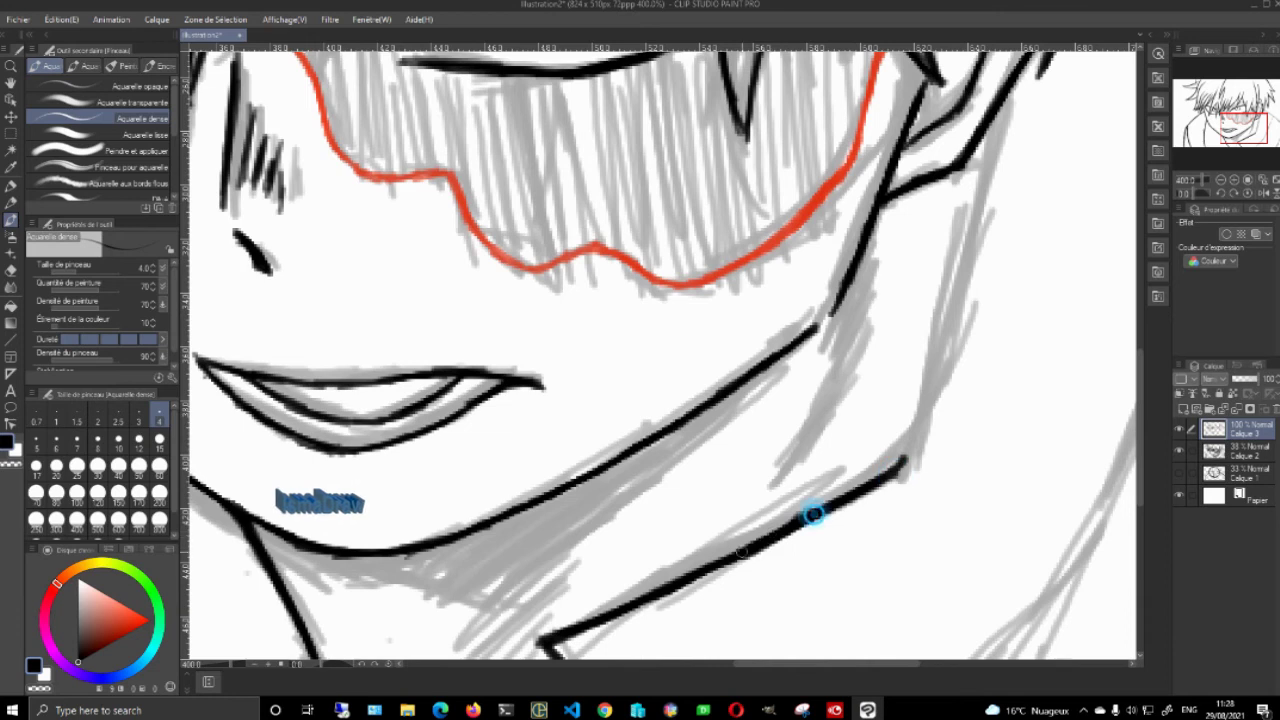
pyautogui.press('e')
pyautogui.press('b')
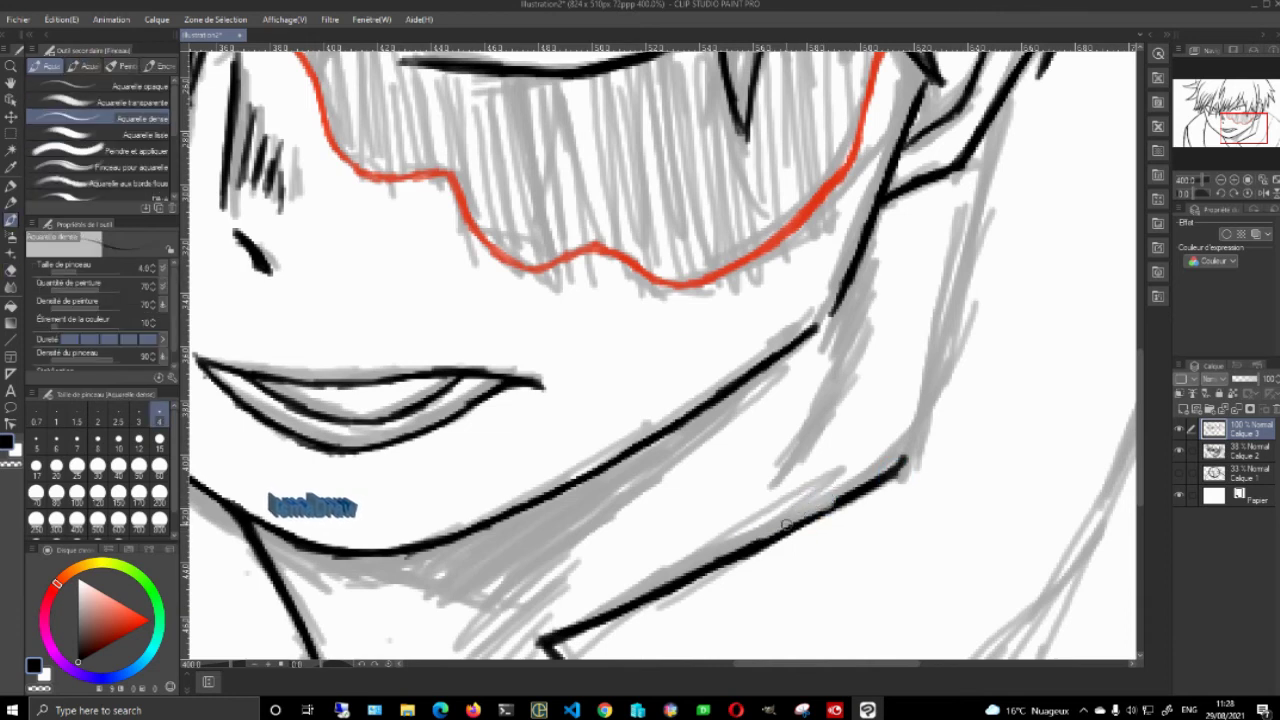
pyautogui.moveTo(836, 503)
pyautogui.mouseDown()
pyautogui.moveTo(757, 542)
pyautogui.moveTo(731, 534)
pyautogui.moveTo(824, 490)
pyautogui.mouseUp()
pyautogui.press('e')
pyautogui.press('b')
# Ink the rounded collar bend on the scarred side and carry its outer edge up to the hair behind the ear
pyautogui.moveTo(922, 408); pyautogui.dragTo(844, 480)
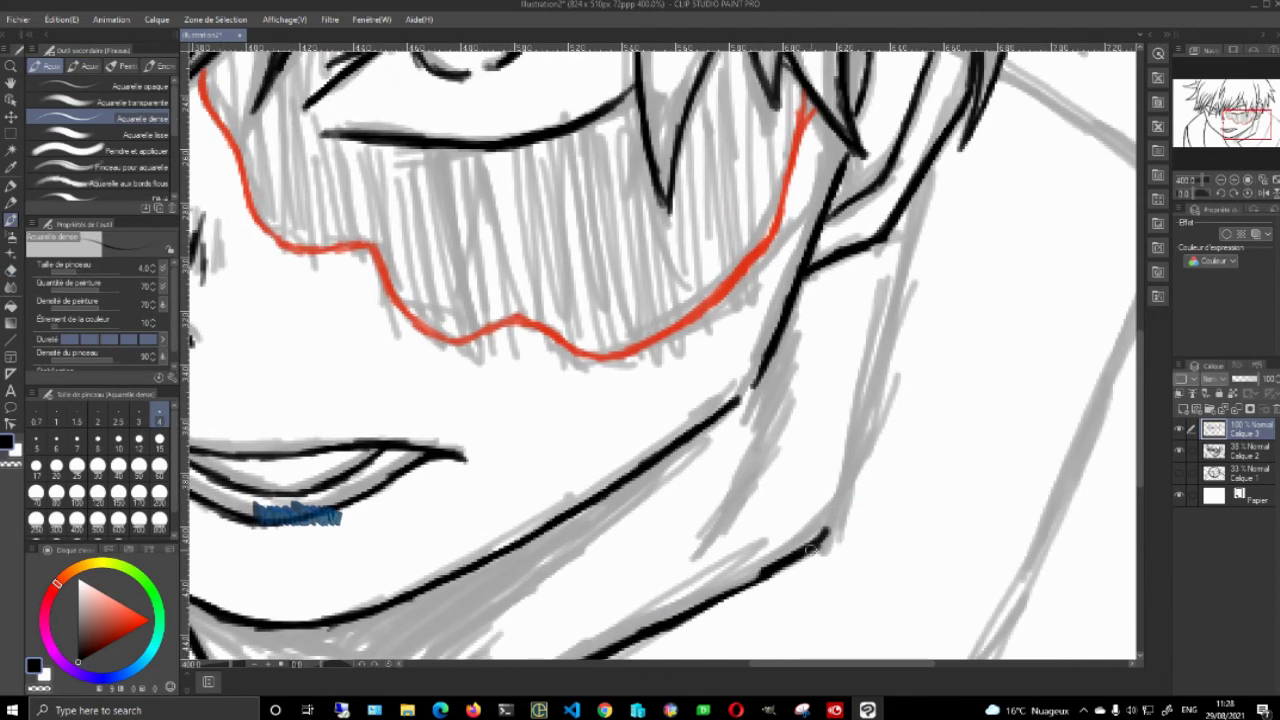
pyautogui.moveTo(697, 608)
pyautogui.mouseDown()
pyautogui.moveTo(836, 516)
pyautogui.moveTo(852, 465)
pyautogui.mouseUp()
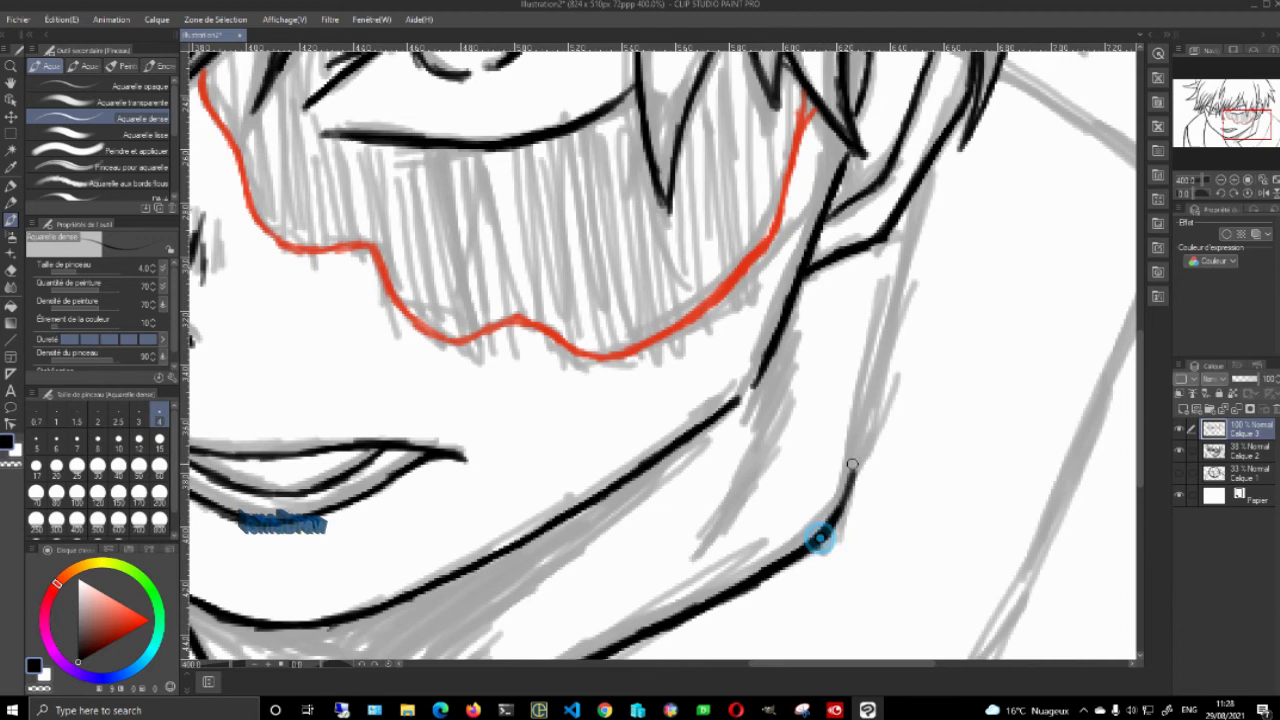
pyautogui.moveTo(826, 534); pyautogui.dragTo(888, 376)
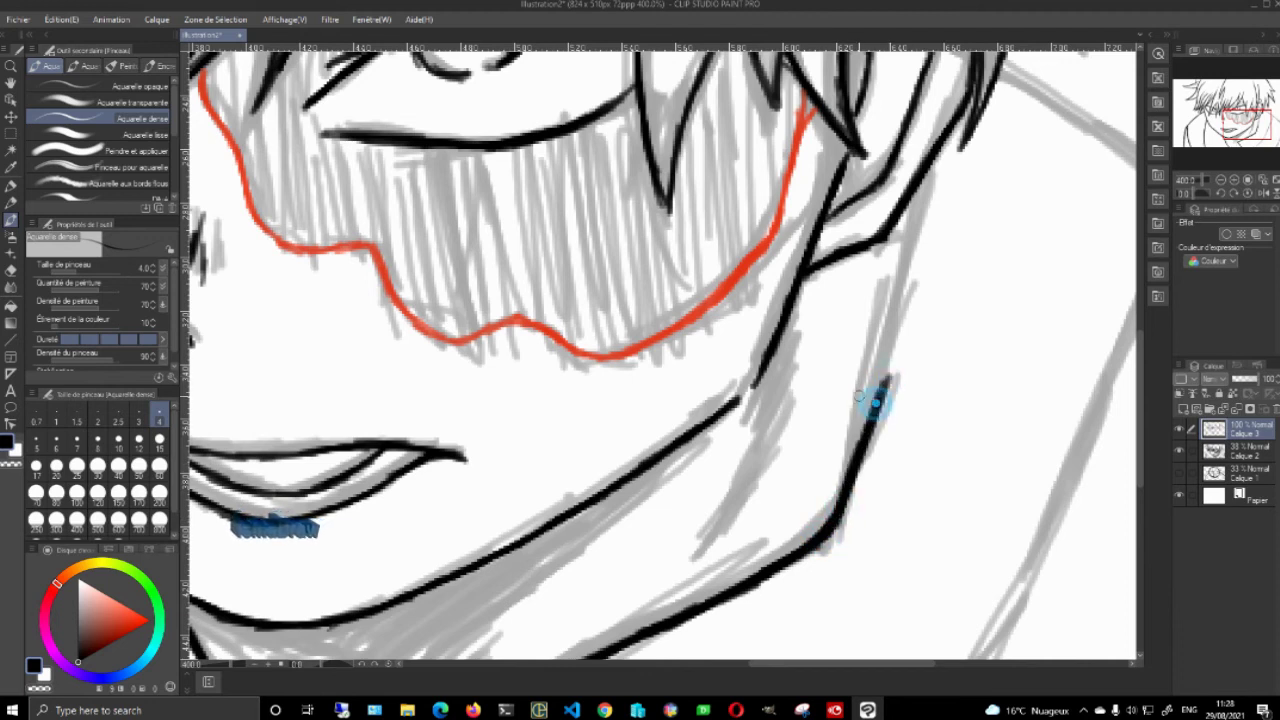
pyautogui.moveTo(925, 172)
pyautogui.mouseDown()
pyautogui.moveTo(886, 371)
pyautogui.moveTo(905, 328)
pyautogui.moveTo(926, 201)
pyautogui.moveTo(868, 419)
pyautogui.mouseUp()
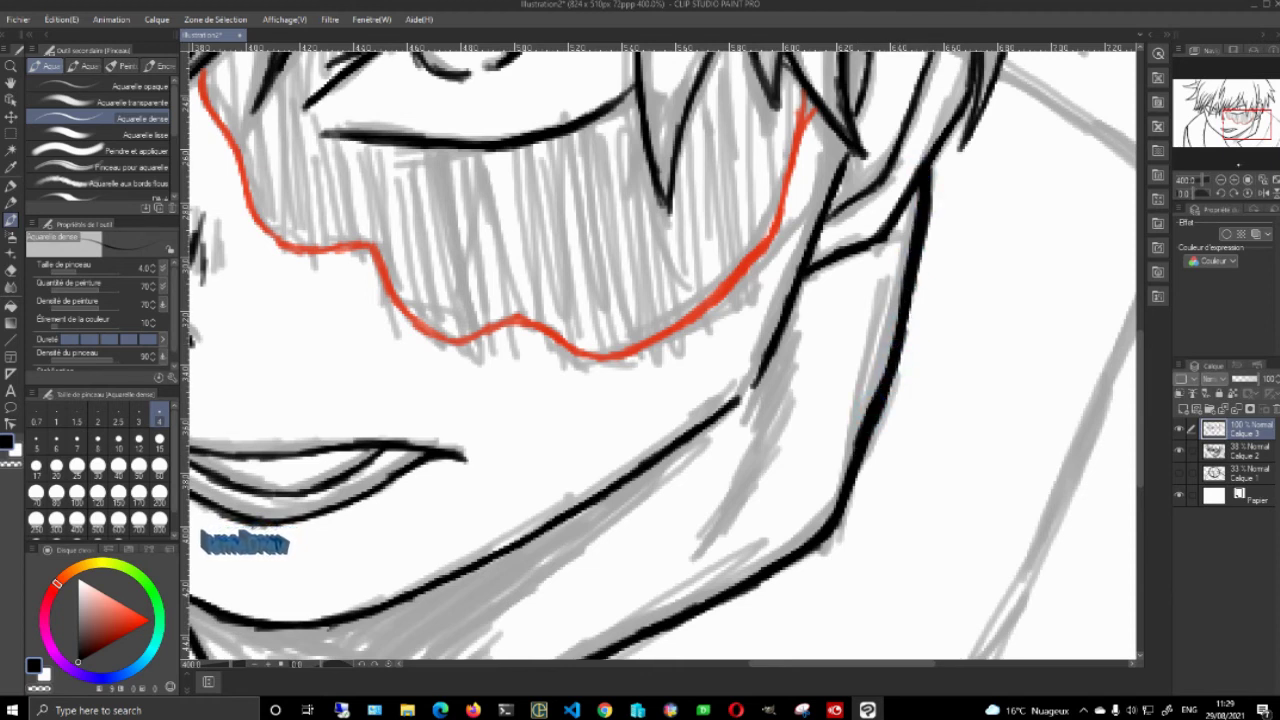
# Hatch the neck shadow below the ear on the scarred side with short black diagonal strokes
pyautogui.moveTo(1245, 115); pyautogui.dragTo(1238, 122)
pyautogui.scroll(1, 740, 260)
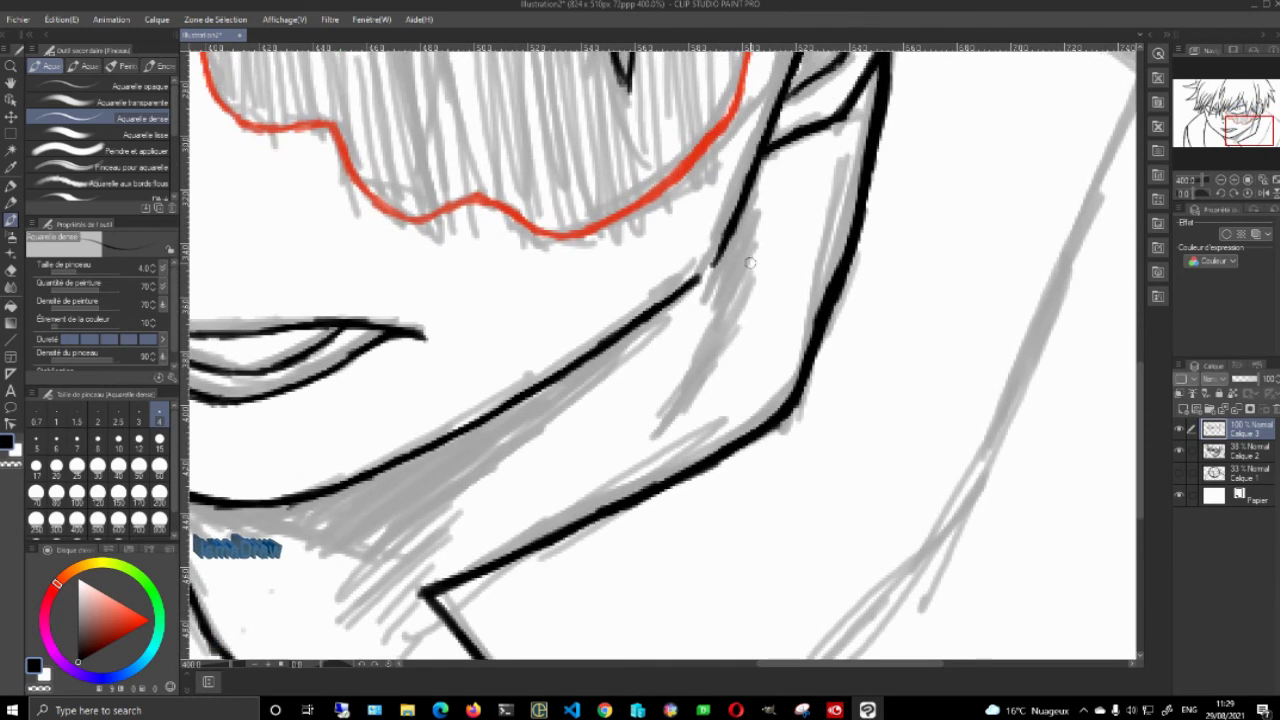
pyautogui.moveTo(720, 262)
pyautogui.mouseDown()
pyautogui.moveTo(755, 195)
pyautogui.moveTo(714, 344)
pyautogui.moveTo(671, 386)
pyautogui.moveTo(654, 430)
pyautogui.mouseUp()
# Outline the pointed triangular shadow under the chin, running along the jaw toward the ear on the scarred side
pyautogui.moveTo(467, 515)
pyautogui.mouseDown()
pyautogui.moveTo(603, 458)
pyautogui.moveTo(606, 474)
pyautogui.mouseUp()
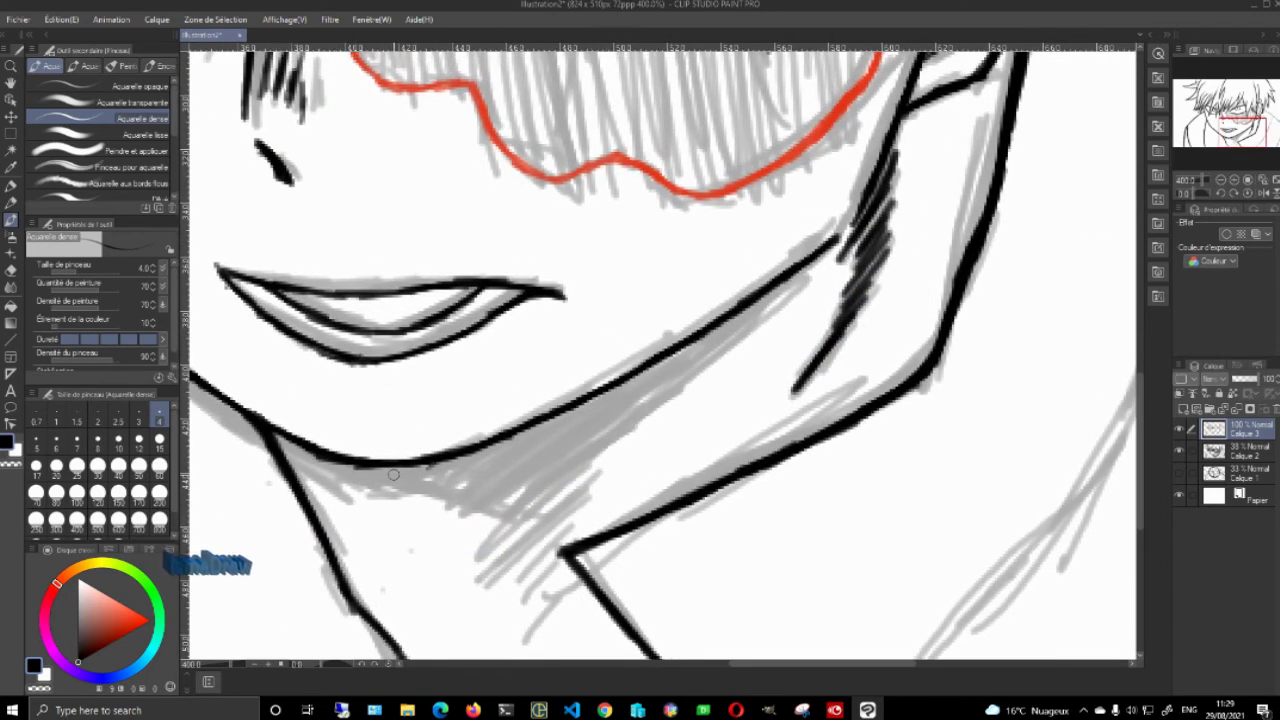
pyautogui.moveTo(393, 468); pyautogui.dragTo(513, 511)
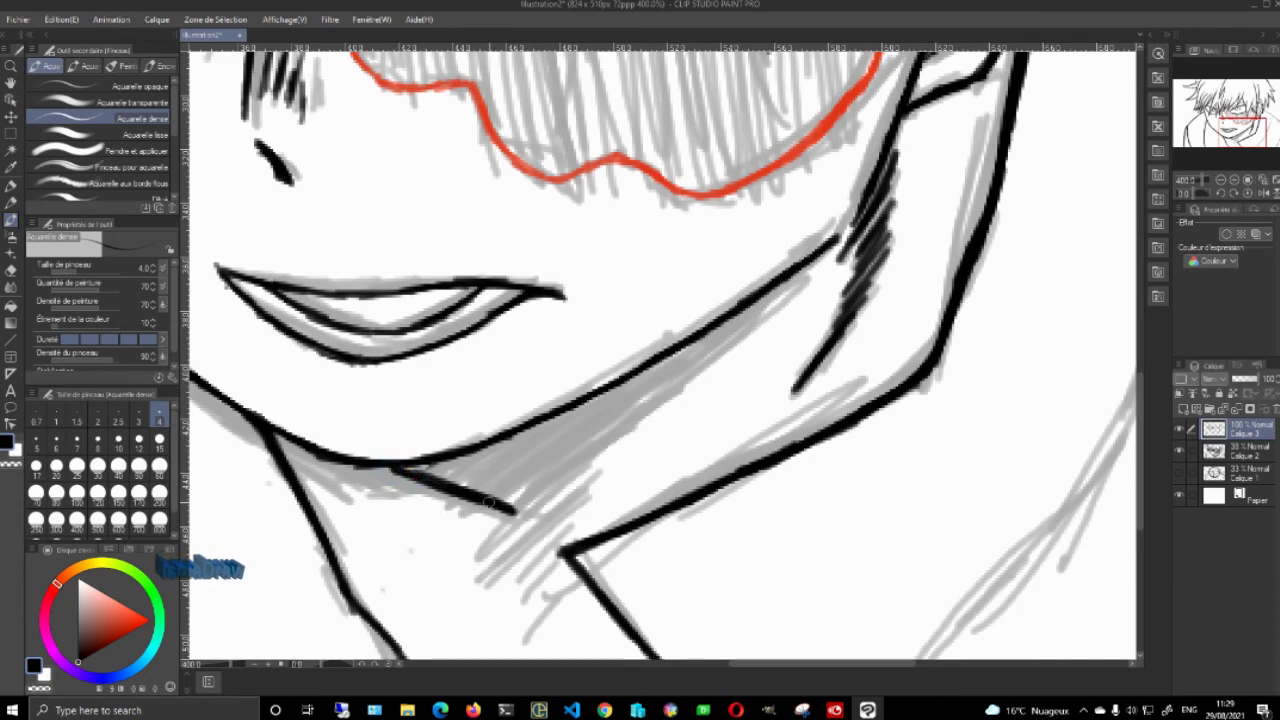
pyautogui.moveTo(391, 463)
pyautogui.mouseDown()
pyautogui.moveTo(533, 520)
pyautogui.moveTo(608, 442)
pyautogui.mouseUp()
pyautogui.moveTo(515, 516); pyautogui.dragTo(650, 404)
pyautogui.moveTo(551, 490); pyautogui.dragTo(824, 258)
pyautogui.moveTo(765, 316); pyautogui.dragTo(834, 244)
pyautogui.moveTo(696, 367); pyautogui.dragTo(784, 300)
# Auto-select the outlined shadow under the jaw, expand the selection by 1 px, add its leftover gaps, fill it with black and deselect
pyautogui.press('w')
pyautogui.click(478, 452)
pyautogui.click(535, 450)
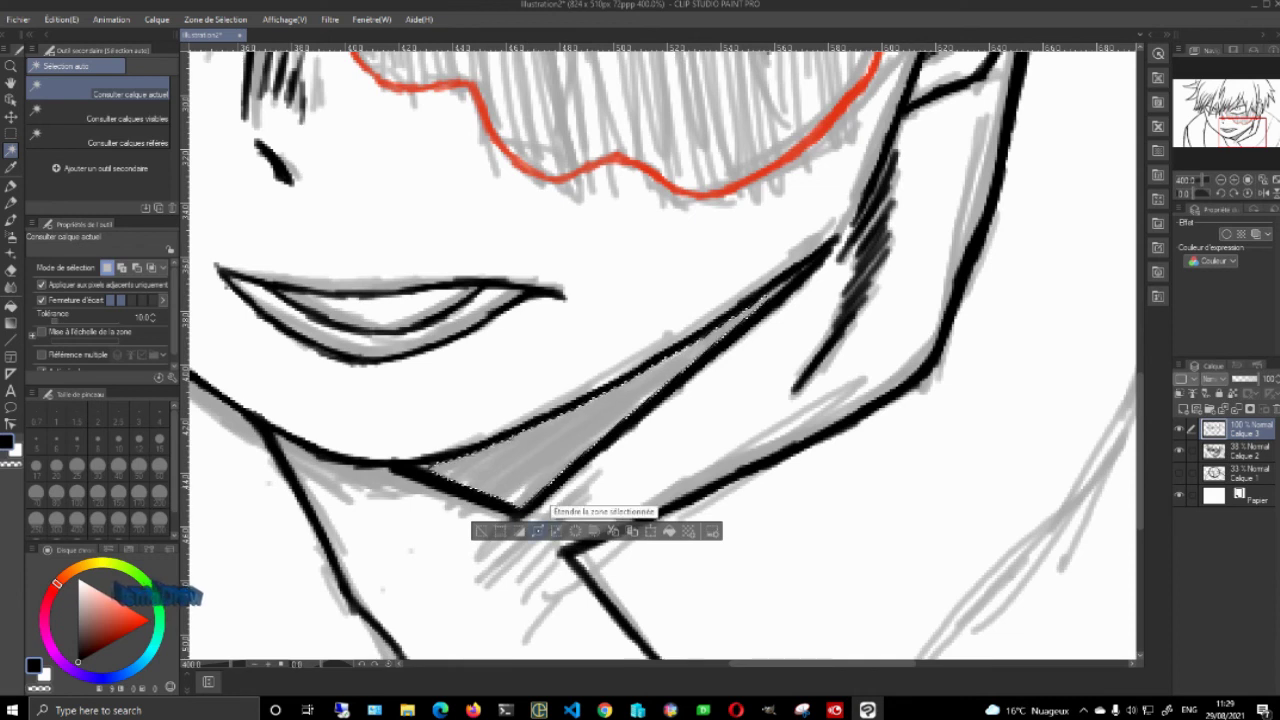
pyautogui.click(537, 530)
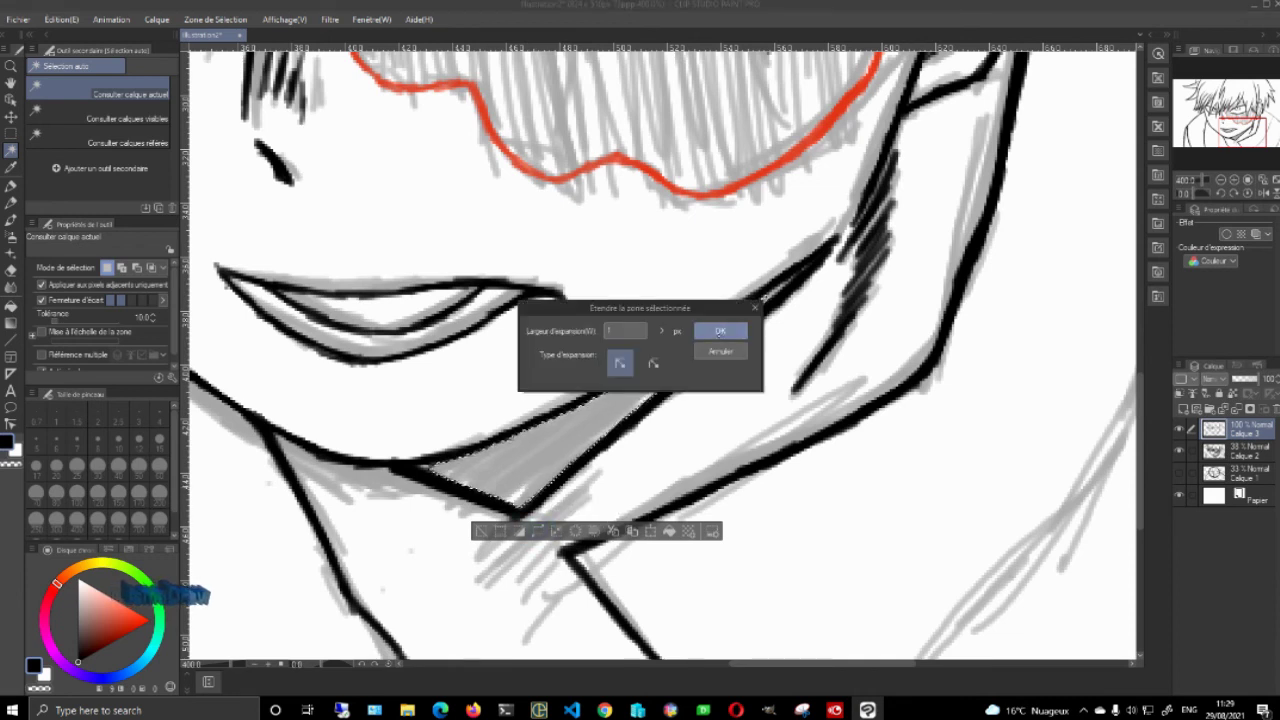
pyautogui.click(720, 331)
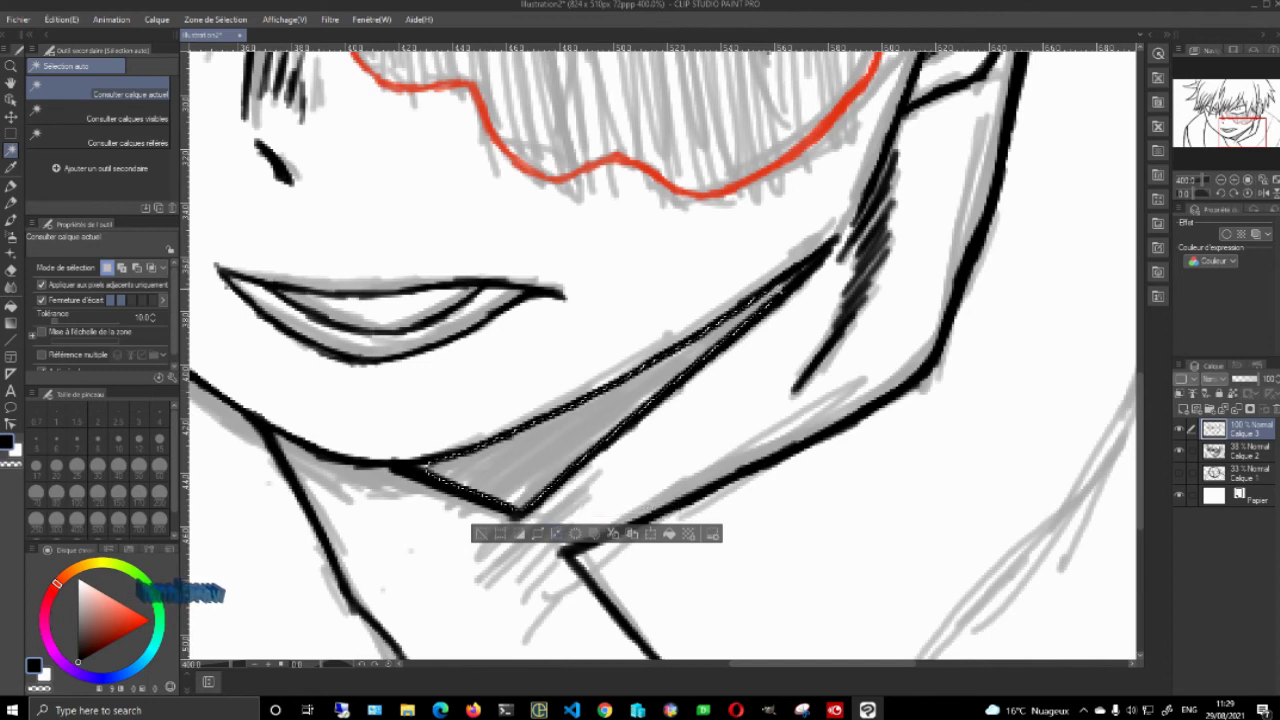
pyautogui.keyDown('shift'); pyautogui.click(776, 290); pyautogui.keyUp('shift')
pyautogui.keyDown('shift'); pyautogui.click(786, 285); pyautogui.keyUp('shift')
pyautogui.keyDown('shift'); pyautogui.click(794, 280); pyautogui.keyUp('shift')
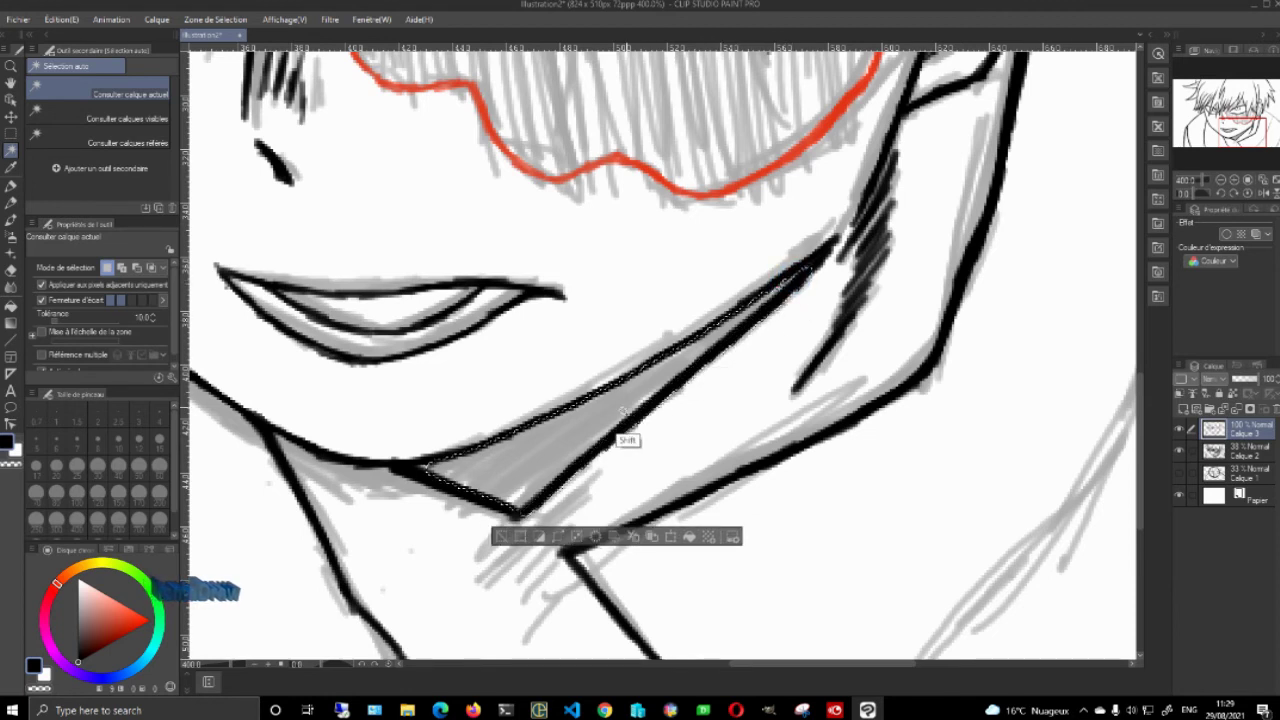
pyautogui.keyDown('shift'); pyautogui.click(424, 467); pyautogui.keyUp('shift')
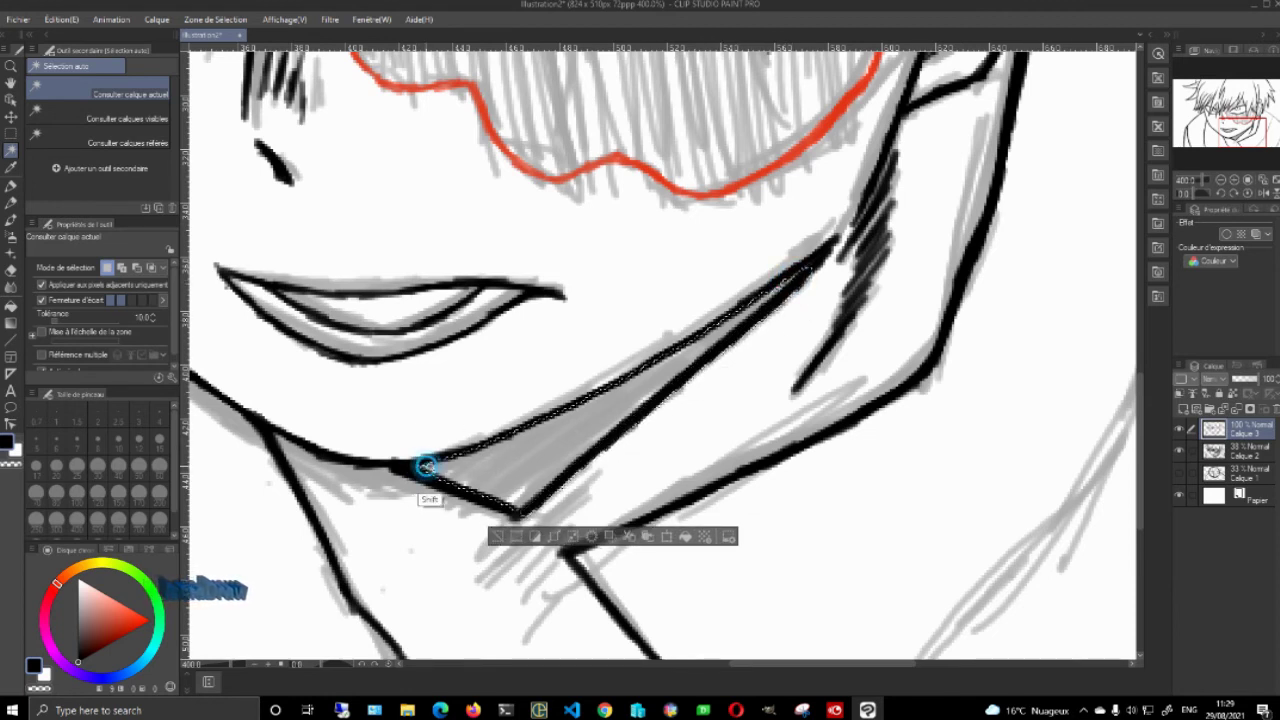
pyautogui.click(685, 536)
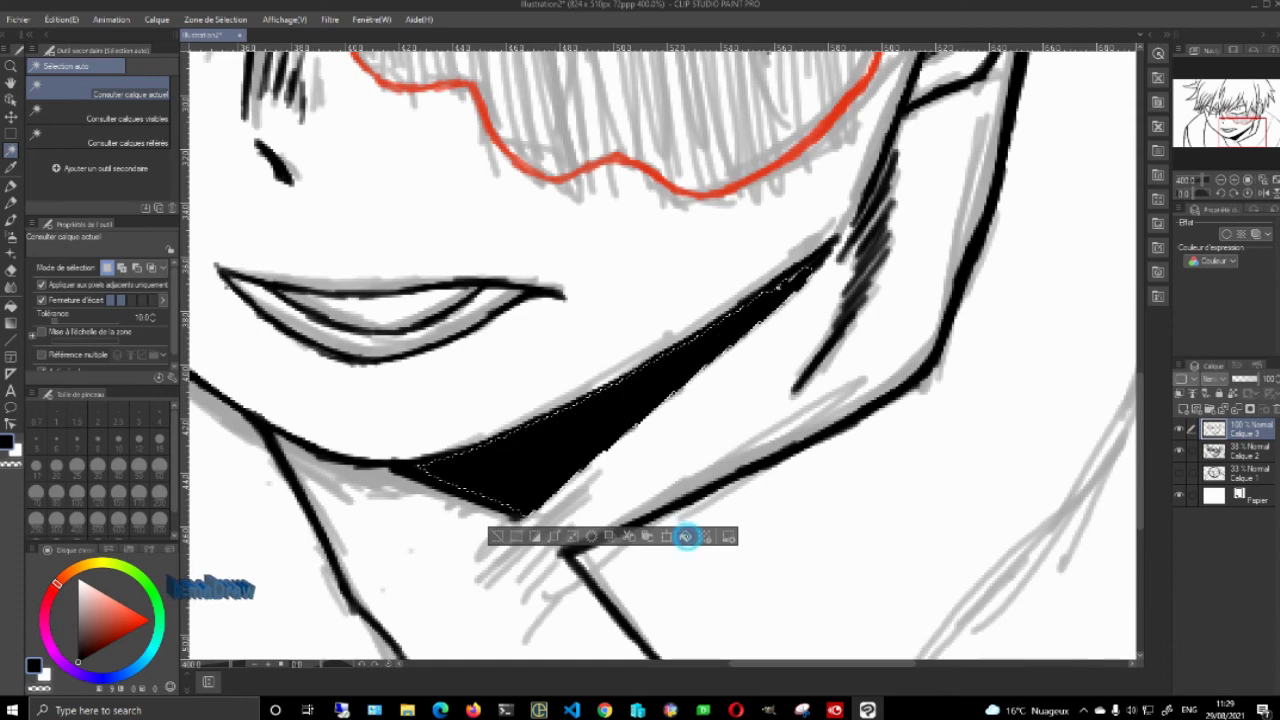
pyautogui.moveTo(685, 536); pyautogui.dragTo(766, 428)
pyautogui.click(577, 429)
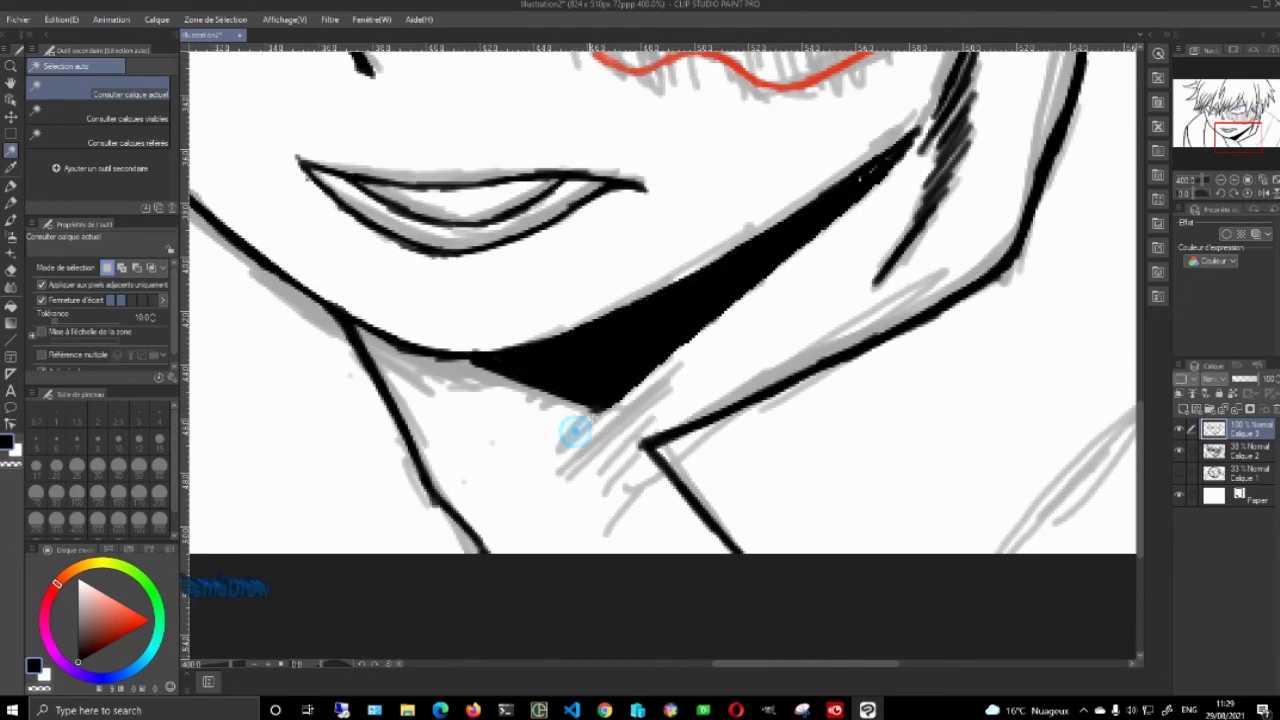
# Paint over the leftover gaps near the jaw shadow's upper tip and smooth its lower edge in black
pyautogui.scroll(3, 720, 340)
pyautogui.press('b')
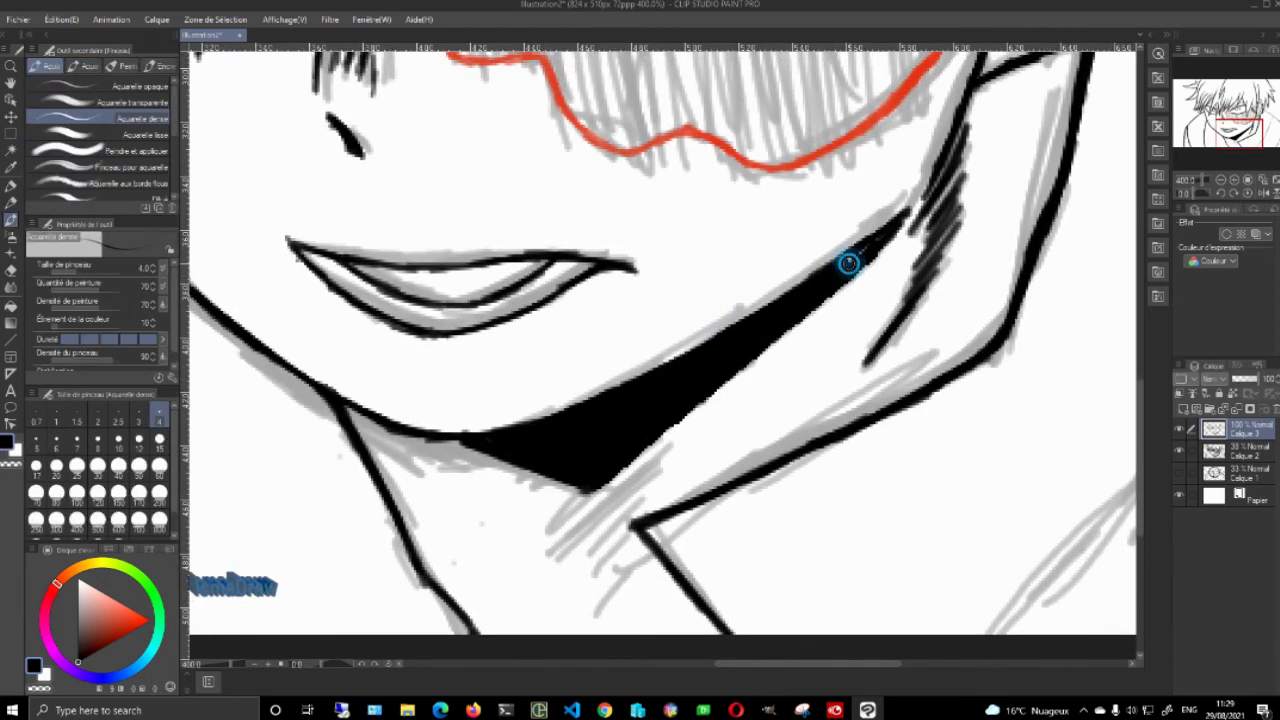
pyautogui.moveTo(852, 266); pyautogui.dragTo(775, 343)
pyautogui.moveTo(854, 268); pyautogui.dragTo(790, 322)
pyautogui.moveTo(786, 331); pyautogui.dragTo(668, 432)
pyautogui.moveTo(775, 341); pyautogui.dragTo(644, 445)
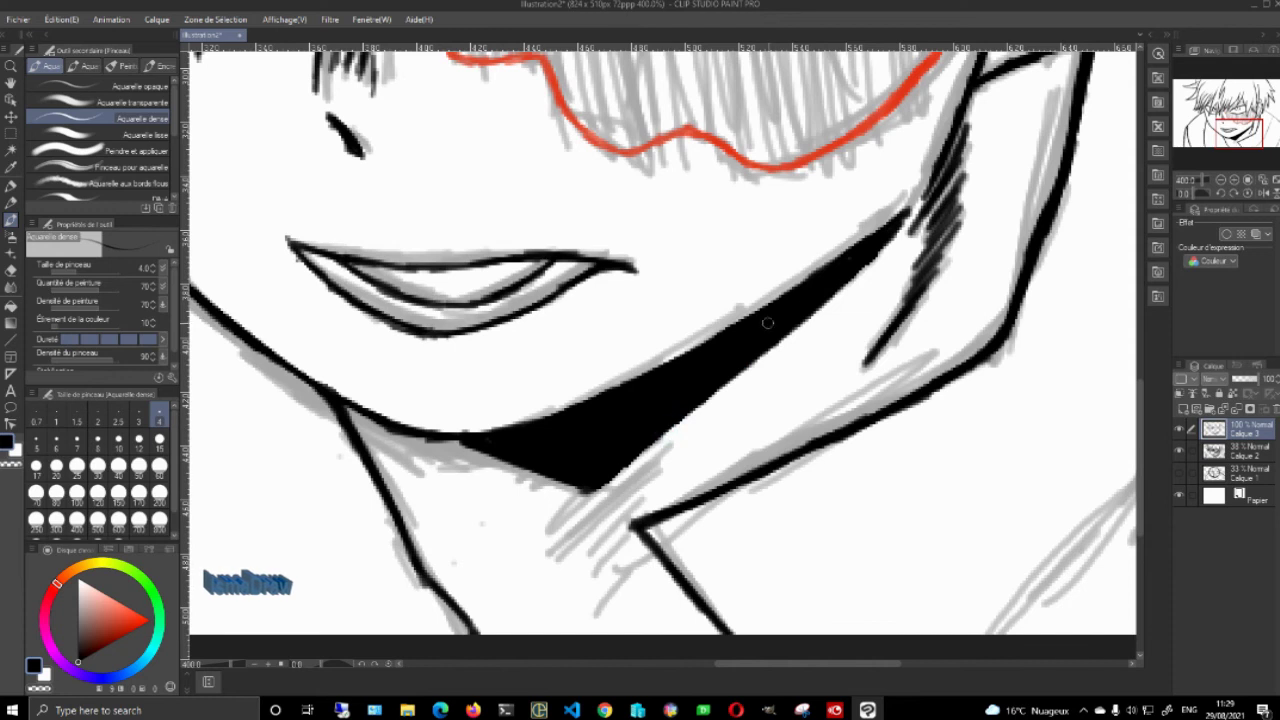
pyautogui.moveTo(831, 283); pyautogui.dragTo(903, 218)
pyautogui.moveTo(905, 217); pyautogui.dragTo(773, 310)
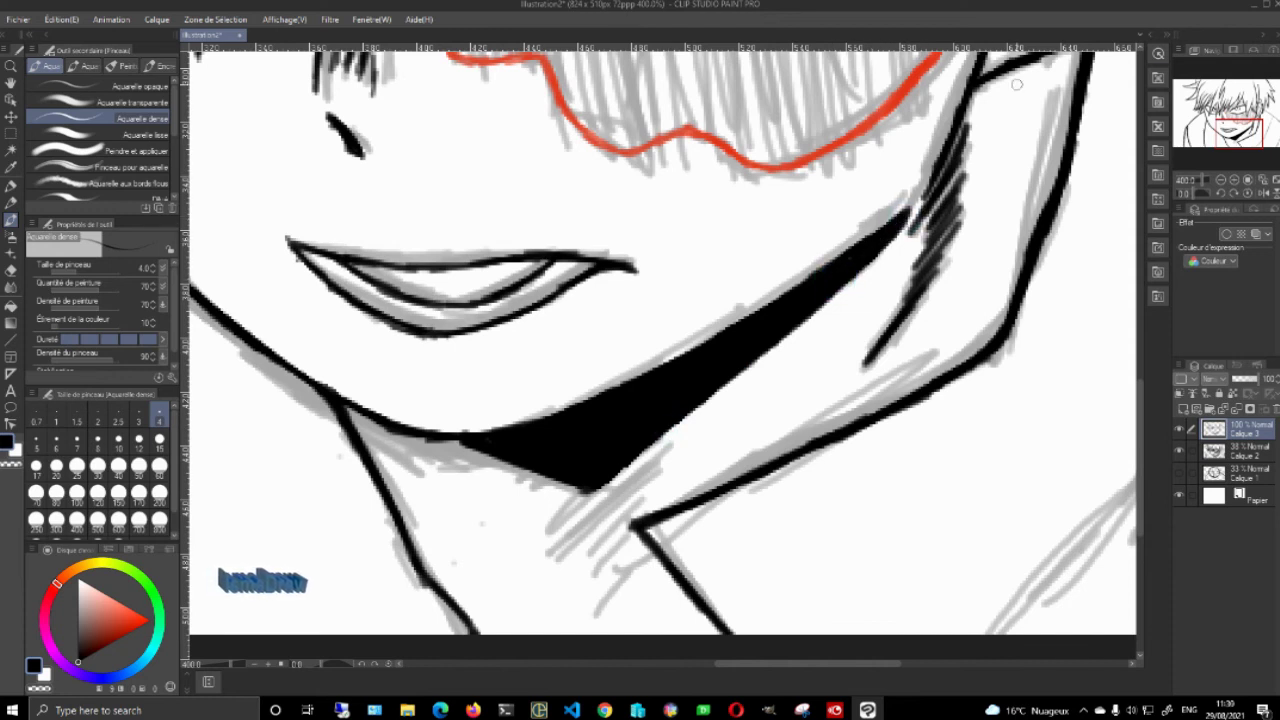
# Set the brush size to 2.5 and hatch short diagonal strokes beside the lower corner of the chin shadow
pyautogui.moveTo(1241, 138); pyautogui.dragTo(1243, 135)
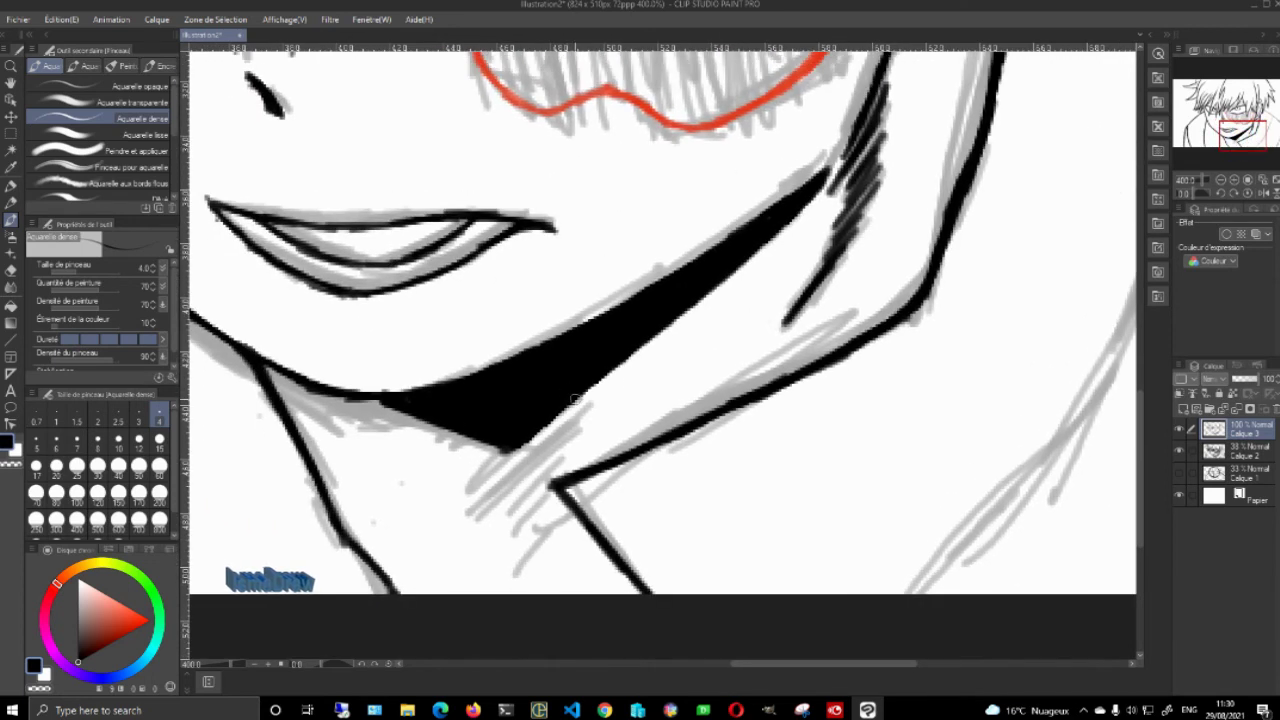
pyautogui.moveTo(541, 436)
pyautogui.mouseDown()
pyautogui.moveTo(577, 410)
pyautogui.moveTo(567, 420)
pyautogui.moveTo(592, 418)
pyautogui.moveTo(582, 462)
pyautogui.moveTo(569, 425)
pyautogui.moveTo(555, 458)
pyautogui.moveTo(598, 409)
pyautogui.moveTo(558, 455)
pyautogui.moveTo(610, 434)
pyautogui.moveTo(517, 487)
pyautogui.mouseUp()
pyautogui.press('e')
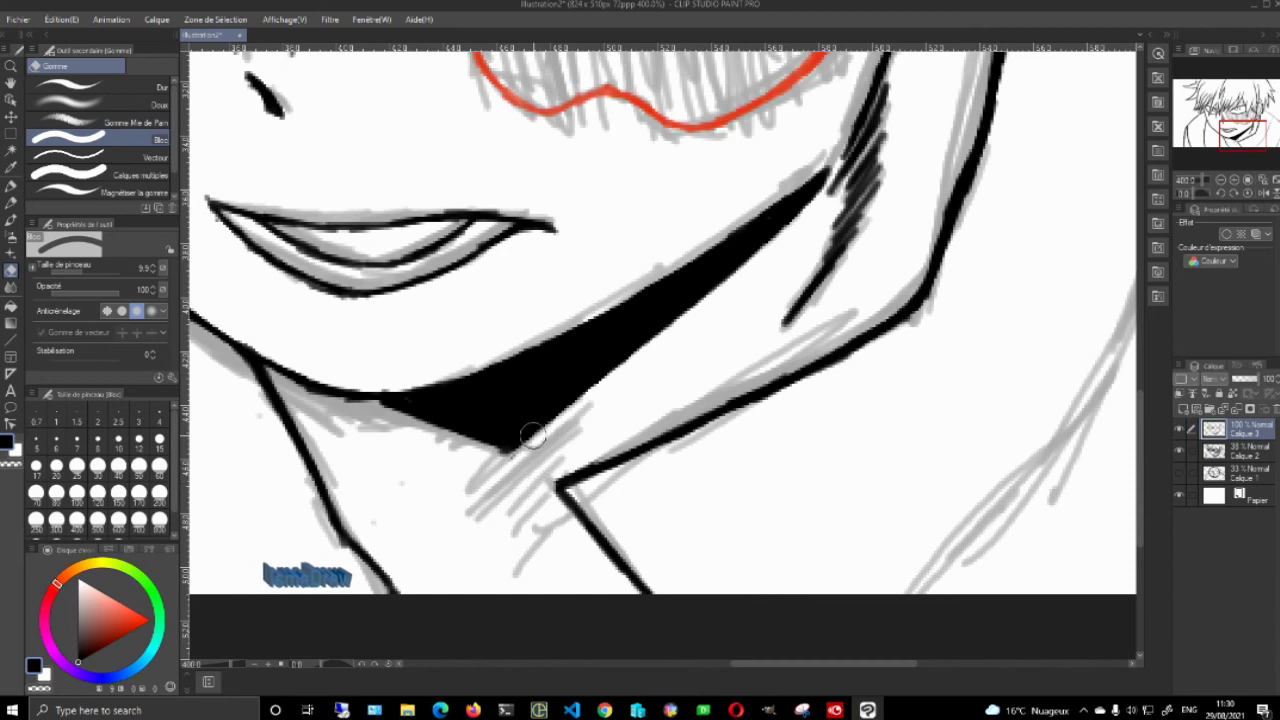
pyautogui.press('b')
pyautogui.press('[')
pyautogui.press('[')
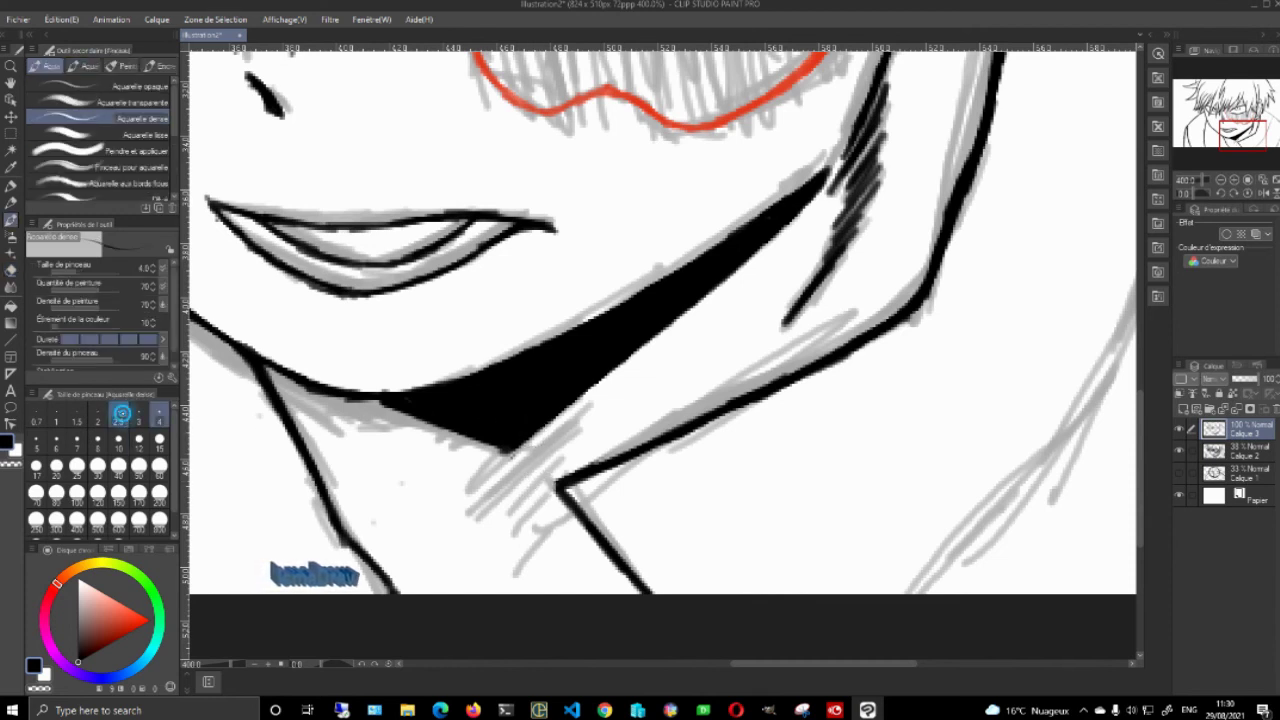
pyautogui.moveTo(608, 395); pyautogui.dragTo(517, 456)
pyautogui.moveTo(616, 386)
pyautogui.mouseDown()
pyautogui.moveTo(528, 446)
pyautogui.moveTo(548, 432)
pyautogui.moveTo(530, 465)
pyautogui.mouseUp()
pyautogui.moveTo(596, 416)
pyautogui.mouseDown()
pyautogui.moveTo(524, 463)
pyautogui.moveTo(546, 462)
pyautogui.moveTo(527, 477)
pyautogui.moveTo(552, 470)
pyautogui.mouseUp()
pyautogui.moveTo(642, 404); pyautogui.dragTo(546, 486)
pyautogui.moveTo(560, 360); pyautogui.dragTo(680, 615)
pyautogui.click(1263, 181)
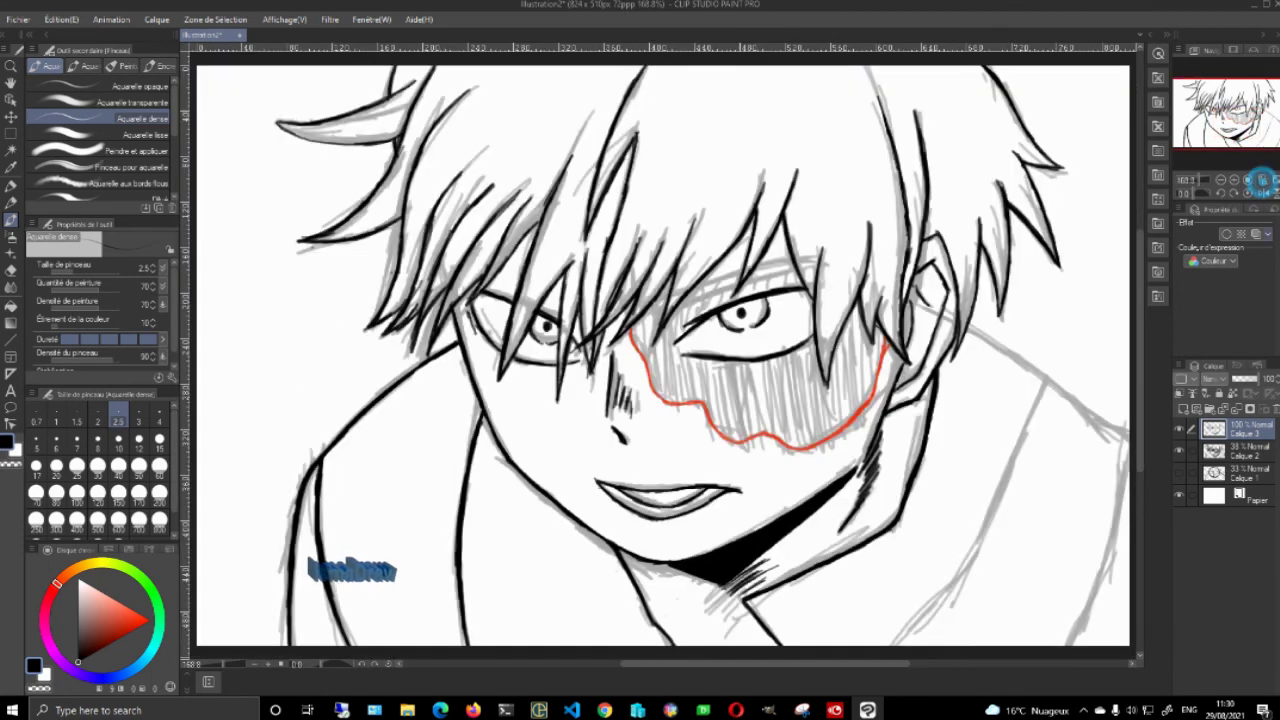
# Toggle the Calque 2 sketch layer off and on to check the ink lines without the sketch
pyautogui.click(1179, 454)
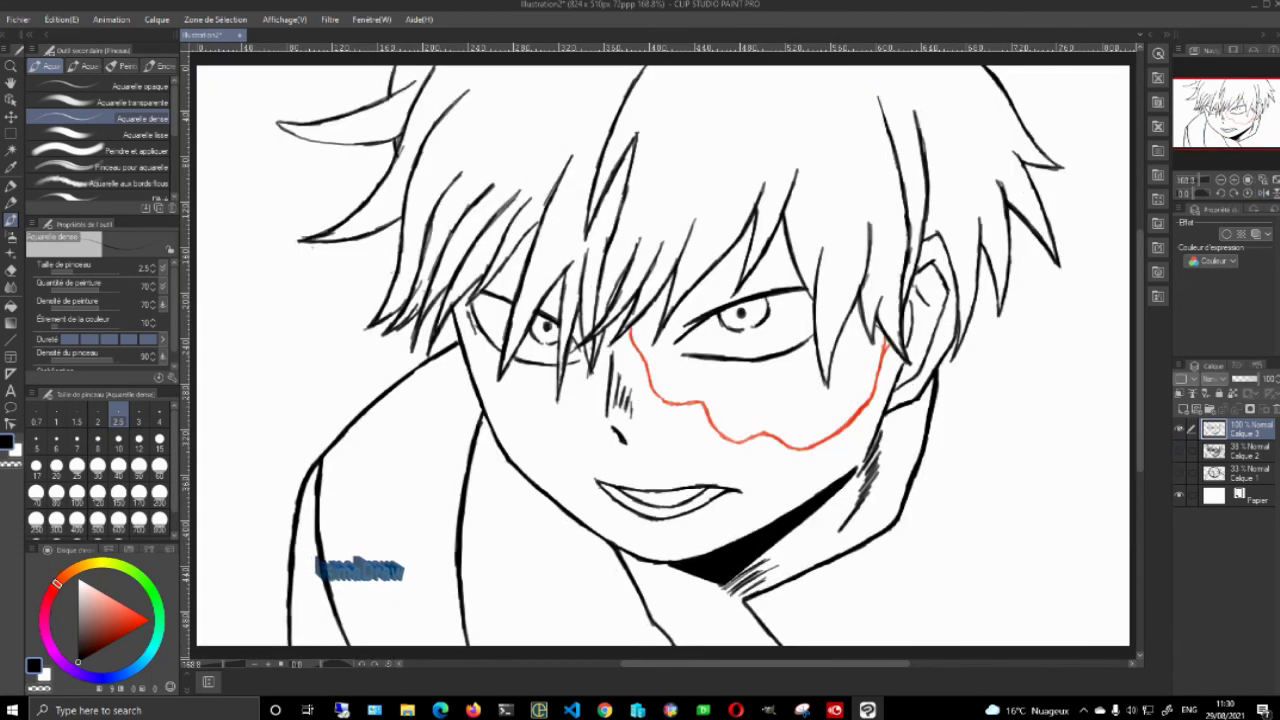
pyautogui.click(1179, 452)
pyautogui.click(1179, 452)
pyautogui.click(1179, 452)
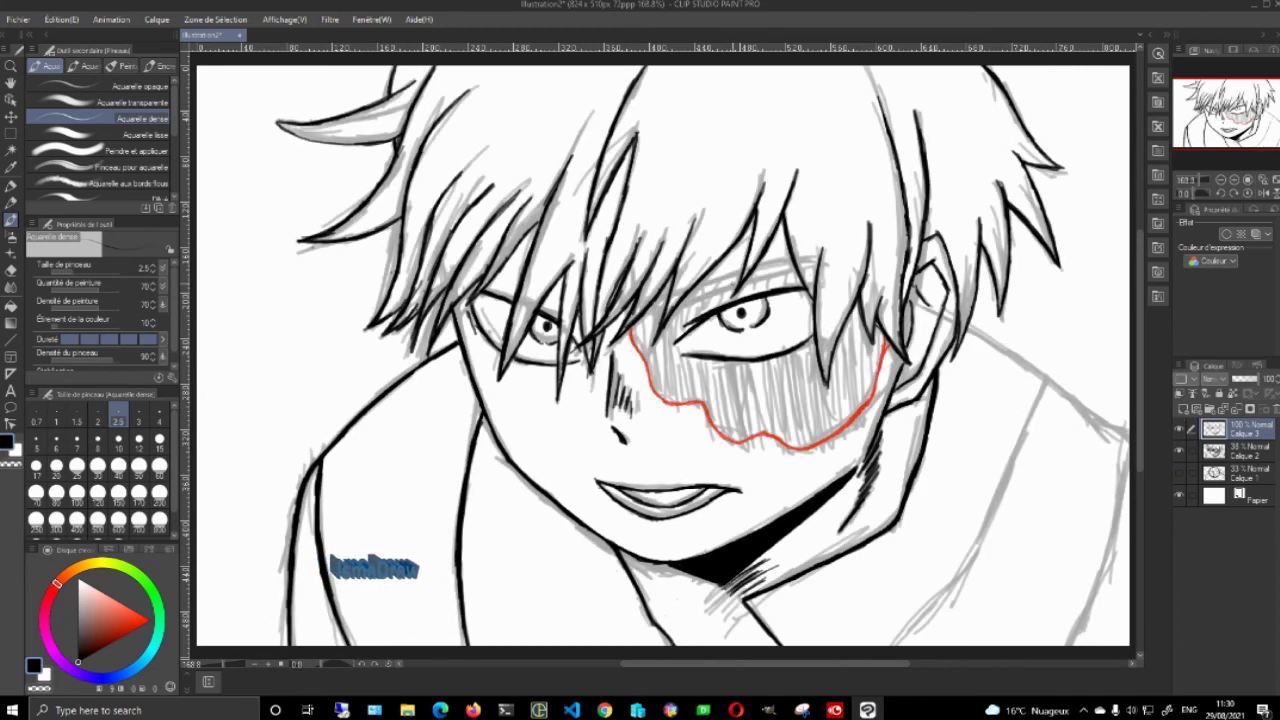
# Ink the two slanted eyebrow lines above the scarred eye, running between the hair strands
pyautogui.click(1234, 181)
pyautogui.click(1234, 181)
pyautogui.click(1234, 181)
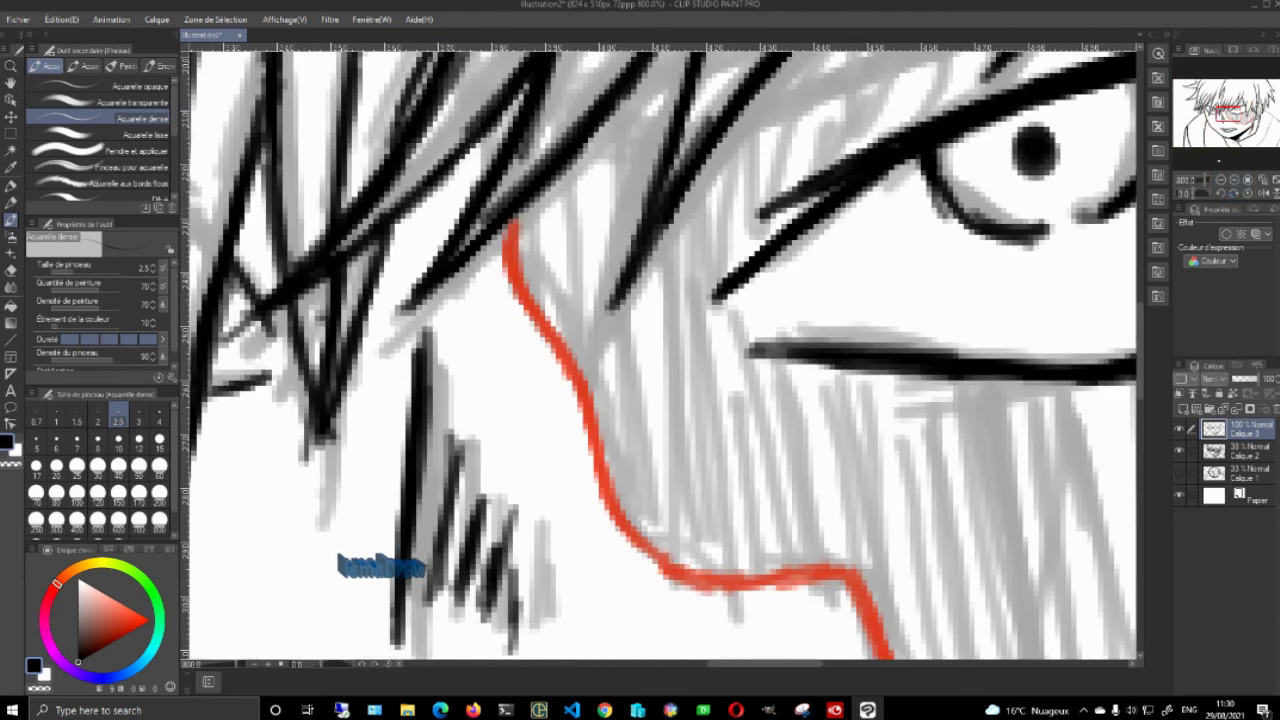
pyautogui.click(1220, 181)
pyautogui.moveTo(1232, 111); pyautogui.dragTo(1231, 103)
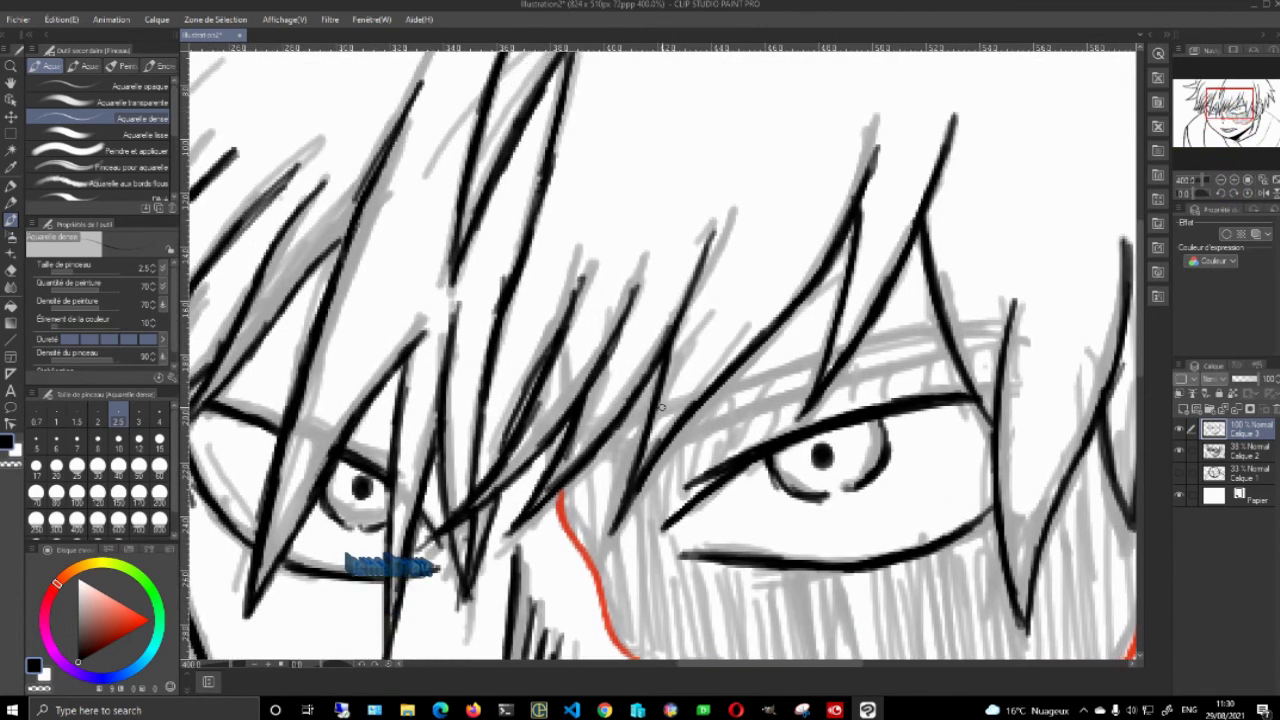
pyautogui.moveTo(672, 440); pyautogui.dragTo(765, 407)
pyautogui.moveTo(686, 434); pyautogui.dragTo(926, 359)
pyautogui.moveTo(851, 377)
pyautogui.mouseDown()
pyautogui.moveTo(948, 352)
pyautogui.moveTo(908, 363)
pyautogui.mouseUp()
pyautogui.moveTo(714, 396); pyautogui.dragTo(940, 325)
pyautogui.moveTo(830, 353)
pyautogui.mouseDown()
pyautogui.moveTo(878, 335)
pyautogui.moveTo(948, 351)
pyautogui.mouseUp()
pyautogui.moveTo(878, 375); pyautogui.dragTo(932, 361)
# Set the brush size to 4 and ink the sloping shoulder line from the hair behind the ear to the canvas edge
pyautogui.moveTo(1220, 106); pyautogui.dragTo(1264, 112)
pyautogui.moveTo(665, 318)
pyautogui.mouseDown()
pyautogui.moveTo(732, 365)
pyautogui.moveTo(660, 306)
pyautogui.moveTo(745, 380)
pyautogui.moveTo(795, 398)
pyautogui.mouseUp()
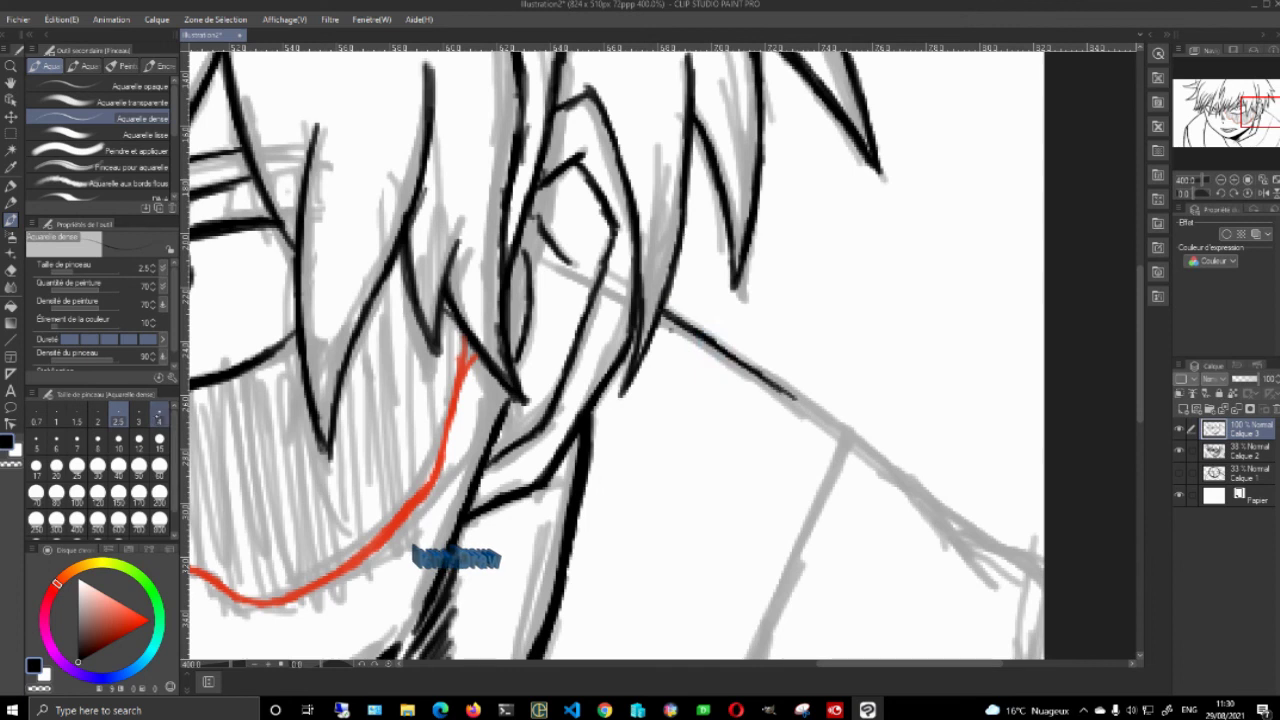
pyautogui.click(158, 420)
pyautogui.moveTo(659, 311); pyautogui.dragTo(757, 371)
pyautogui.moveTo(688, 325); pyautogui.dragTo(803, 400)
pyautogui.moveTo(719, 346); pyautogui.dragTo(834, 423)
pyautogui.moveTo(782, 378); pyautogui.dragTo(930, 502)
pyautogui.moveTo(800, 400); pyautogui.dragTo(950, 518)
pyautogui.moveTo(846, 428); pyautogui.dragTo(965, 532)
pyautogui.moveTo(912, 490)
pyautogui.mouseDown()
pyautogui.moveTo(991, 559)
pyautogui.moveTo(965, 532)
pyautogui.moveTo(1046, 568)
pyautogui.mouseUp()
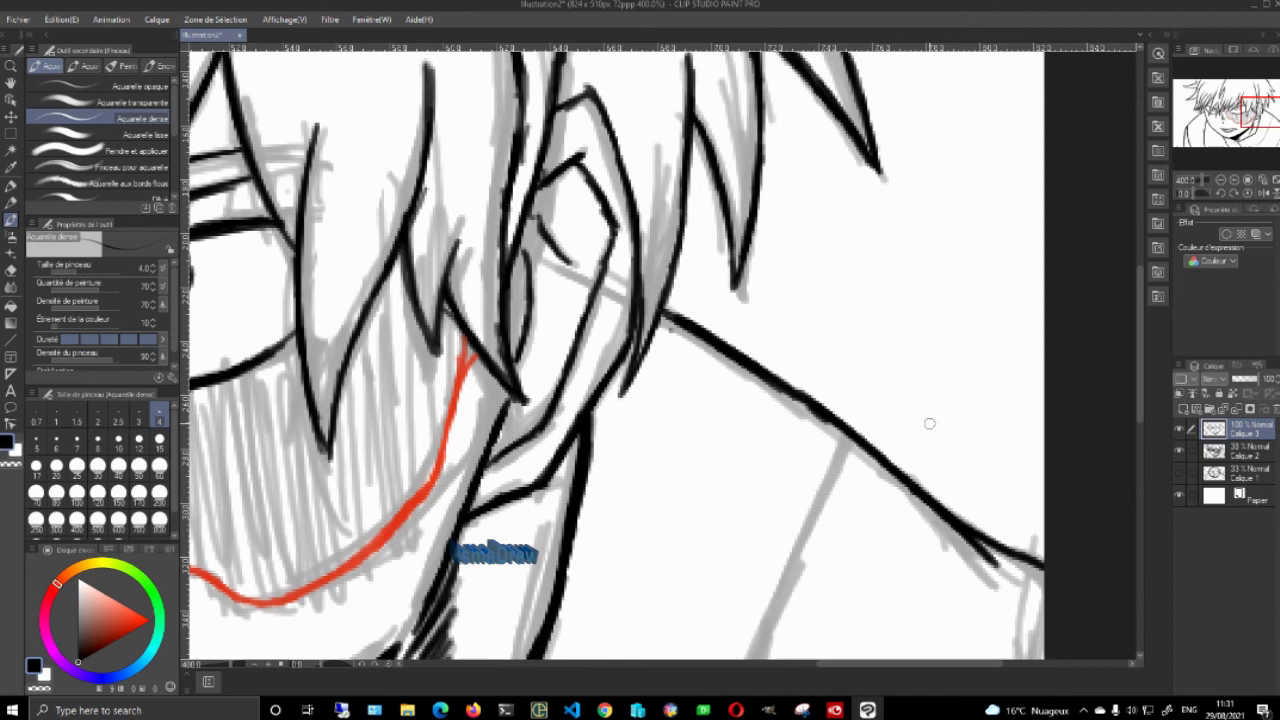
# Ink the long clothing line from the bend in the shoulder line down to the canvas's lower edge on the scarred side
pyautogui.moveTo(1262, 113)
pyautogui.mouseDown()
pyautogui.moveTo(1249, 138)
pyautogui.moveTo(1256, 128)
pyautogui.mouseUp()
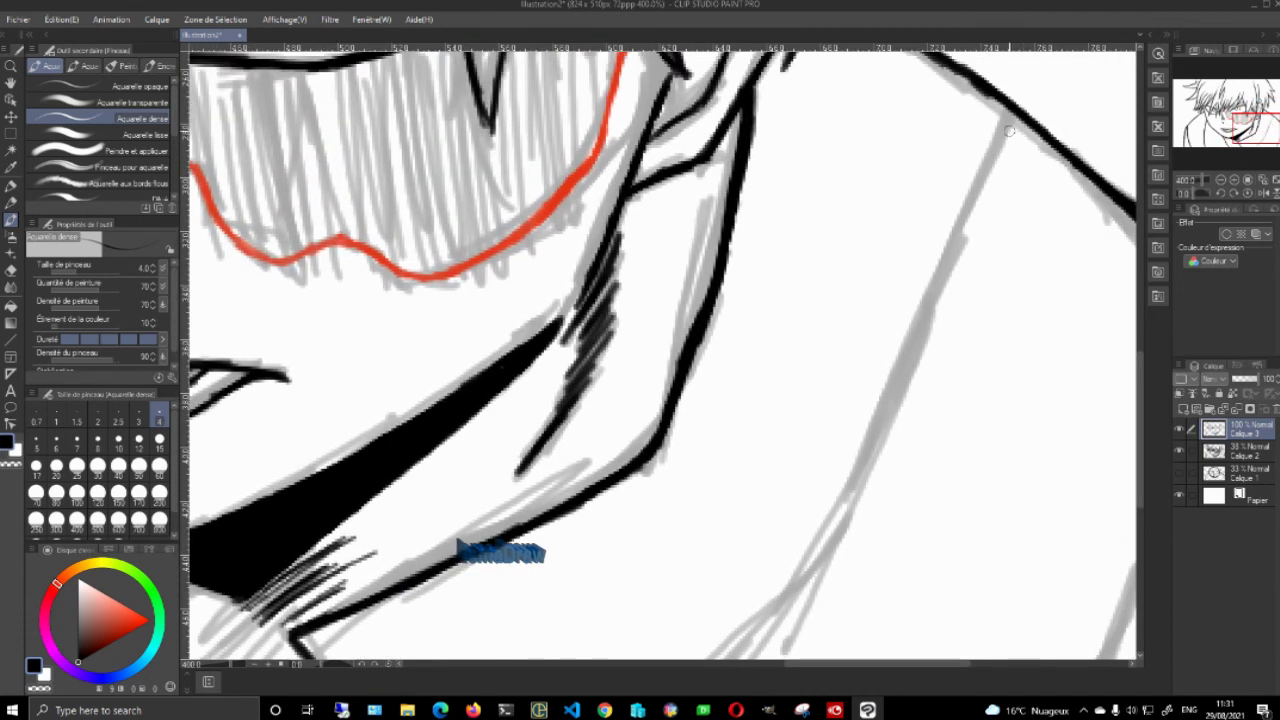
pyautogui.moveTo(1005, 110); pyautogui.dragTo(932, 300)
pyautogui.moveTo(962, 250); pyautogui.dragTo(886, 424)
pyautogui.moveTo(935, 298); pyautogui.dragTo(868, 451)
pyautogui.moveTo(923, 337); pyautogui.dragTo(856, 492)
pyautogui.moveTo(891, 409); pyautogui.dragTo(836, 514)
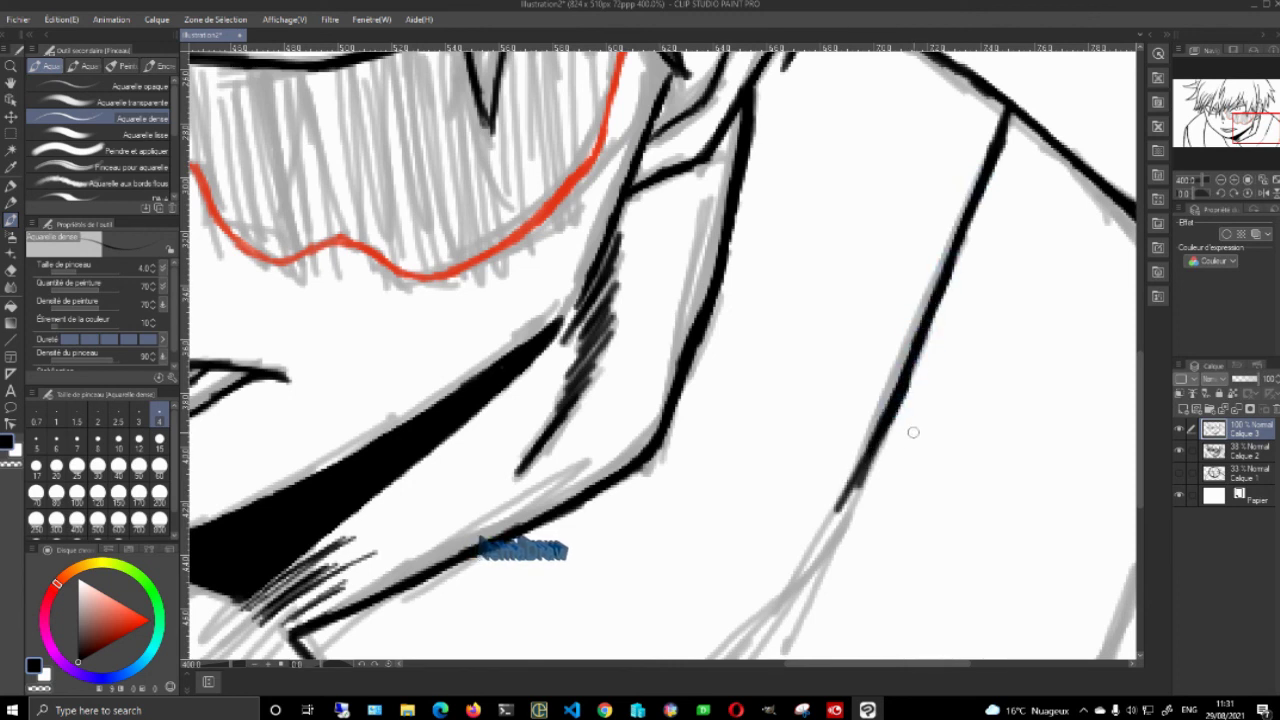
pyautogui.moveTo(888, 476); pyautogui.dragTo(928, 348)
pyautogui.scroll(-1, 888, 476)
pyautogui.moveTo(932, 300); pyautogui.dragTo(834, 450)
pyautogui.moveTo(905, 340)
pyautogui.mouseDown()
pyautogui.moveTo(825, 458)
pyautogui.moveTo(851, 429)
pyautogui.moveTo(757, 523)
pyautogui.moveTo(710, 594)
pyautogui.mouseUp()
pyautogui.moveTo(755, 528); pyautogui.dragTo(706, 605)
pyautogui.moveTo(819, 466); pyautogui.dragTo(766, 514)
# Ink the outer sleeve line near the canvas edge on the scarred side and clean its edge with the eraser
pyautogui.moveTo(925, 470)
pyautogui.mouseDown()
pyautogui.moveTo(803, 506)
pyautogui.moveTo(644, 450)
pyautogui.moveTo(630, 475)
pyautogui.mouseUp()
pyautogui.moveTo(955, 158); pyautogui.dragTo(916, 336)
pyautogui.moveTo(940, 214); pyautogui.dragTo(908, 390)
pyautogui.moveTo(930, 245); pyautogui.dragTo(894, 424)
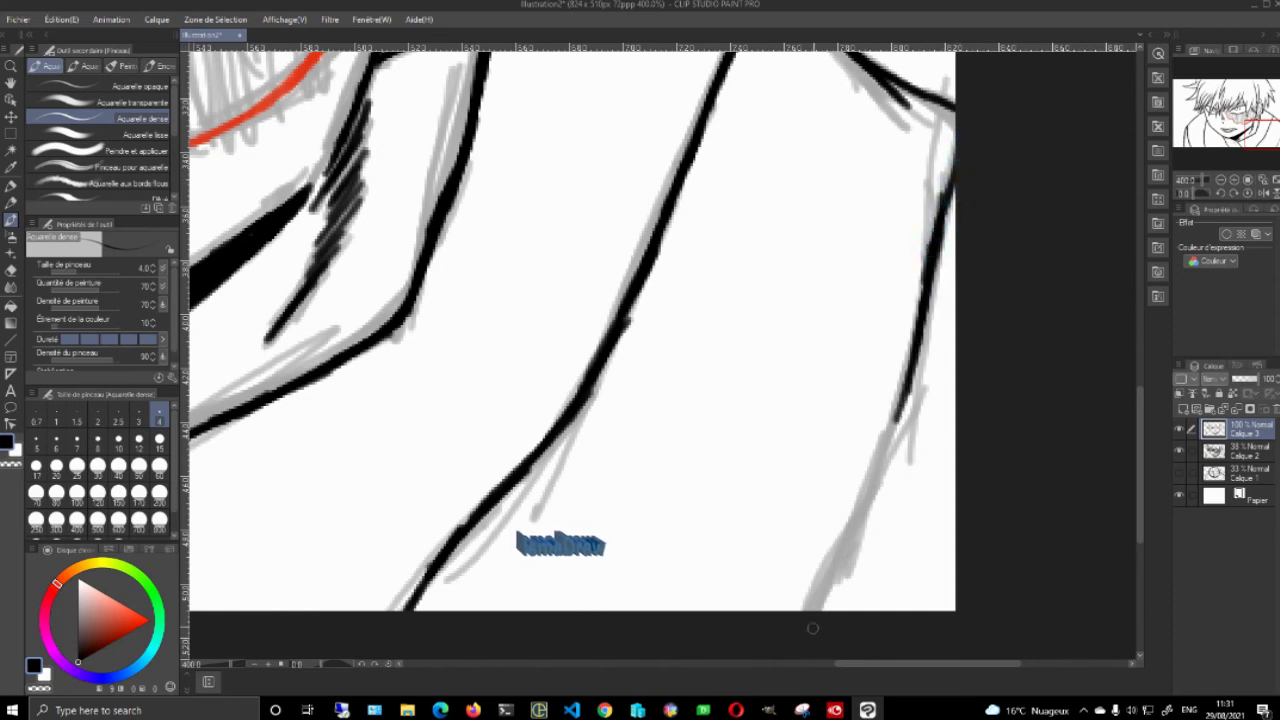
pyautogui.moveTo(858, 522); pyautogui.dragTo(814, 611)
pyautogui.moveTo(878, 490); pyautogui.dragTo(816, 604)
pyautogui.moveTo(885, 440)
pyautogui.mouseDown()
pyautogui.moveTo(914, 363)
pyautogui.moveTo(863, 528)
pyautogui.mouseUp()
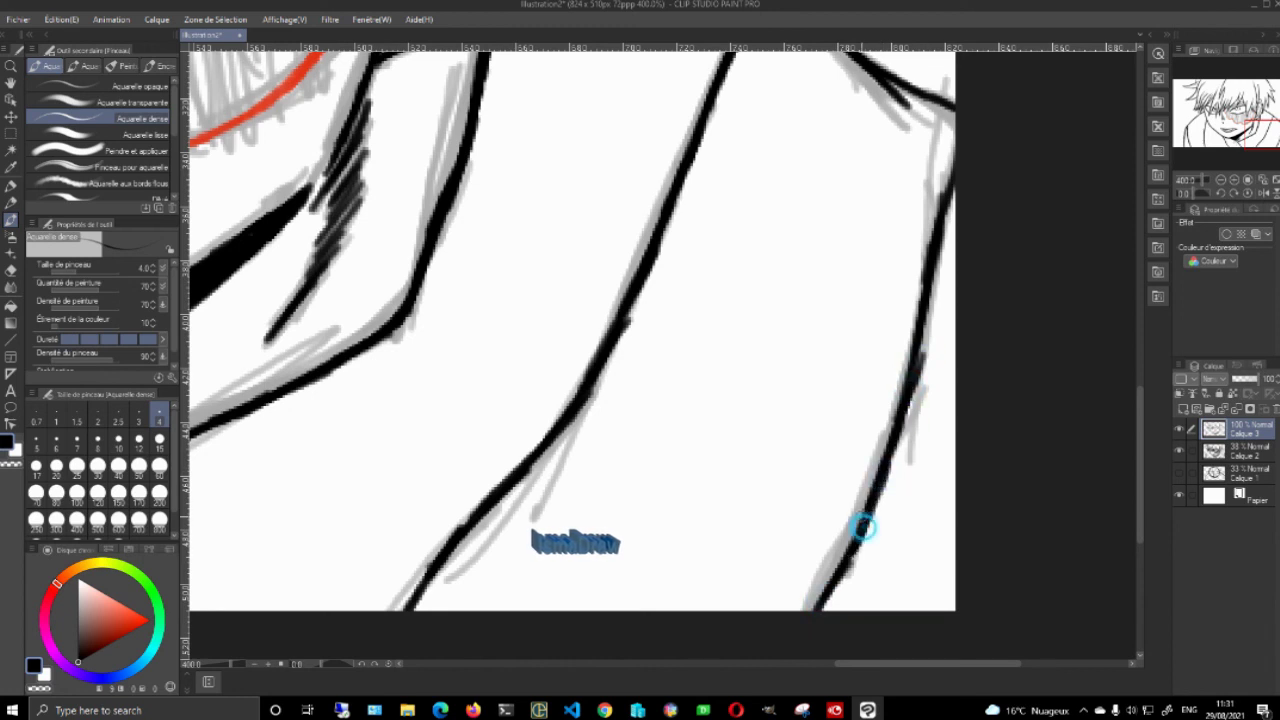
pyautogui.press('e')
pyautogui.moveTo(942, 352); pyautogui.dragTo(914, 418)
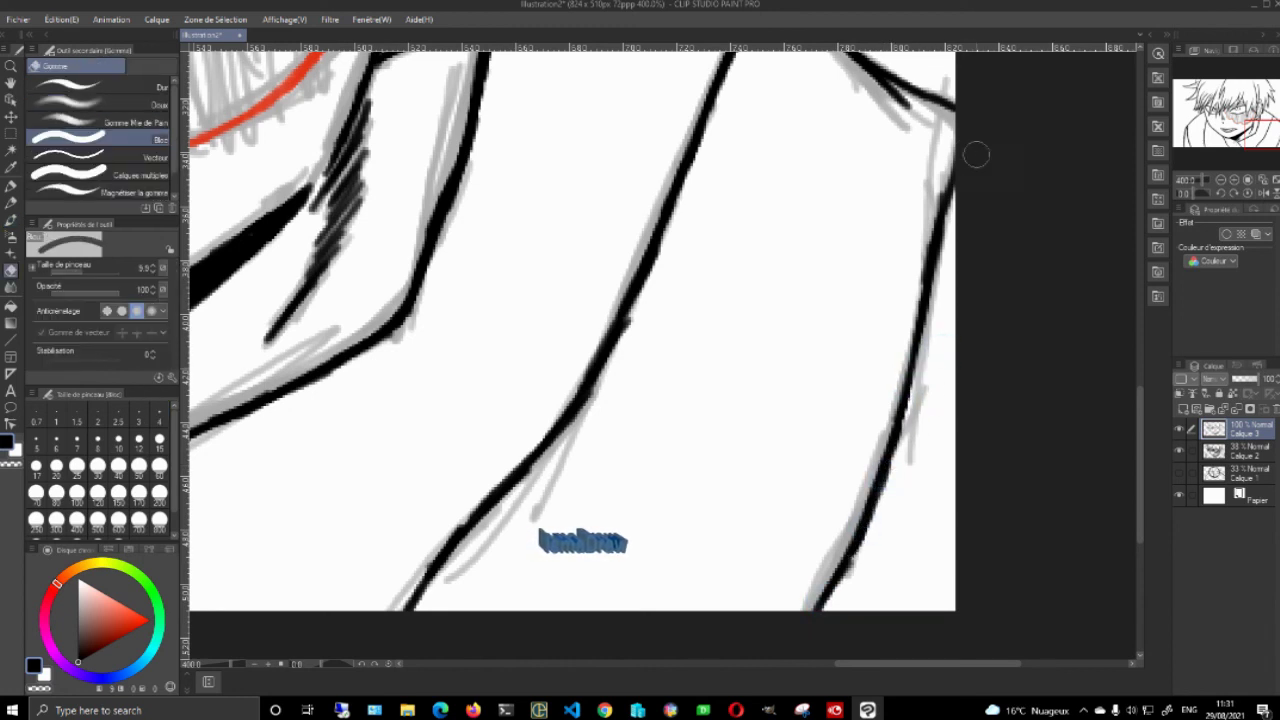
# Hide the Calque 2 sketch layer and ink the collar edge from the jaw on the unscarred side down to a pointed corner
pyautogui.press('b')
pyautogui.hotkey('ctrl', '0')
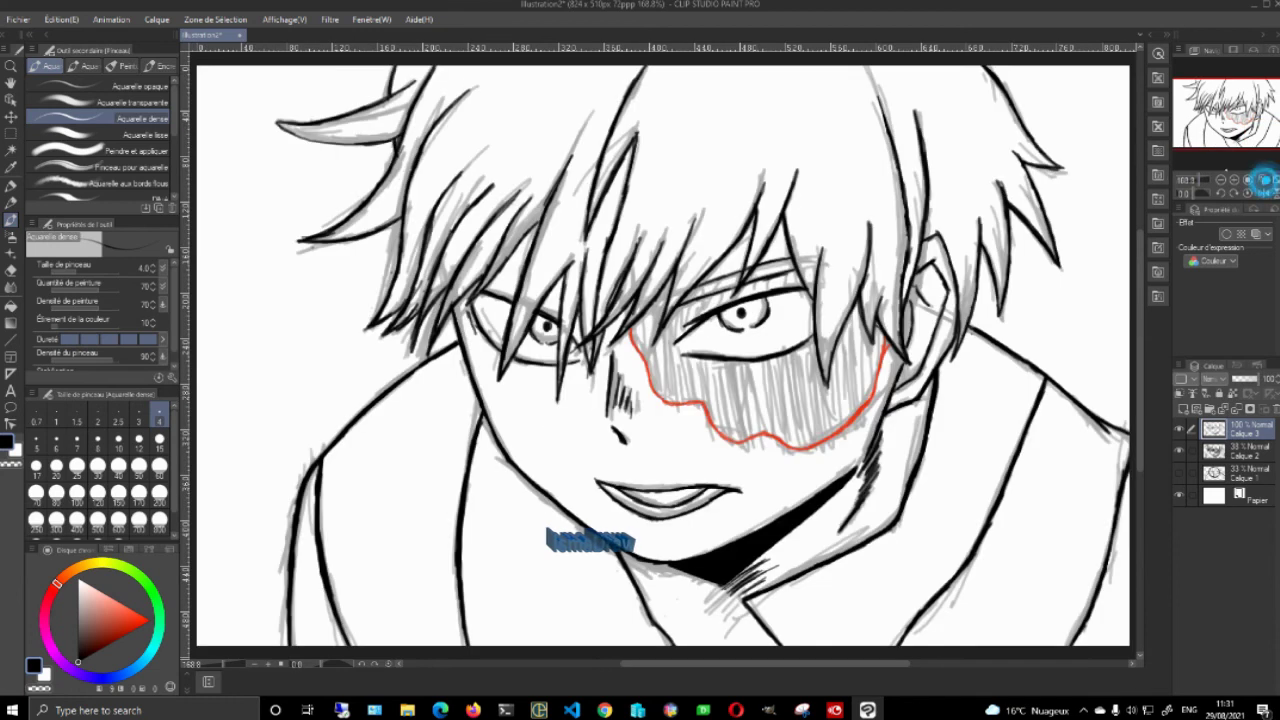
pyautogui.click(1179, 451)
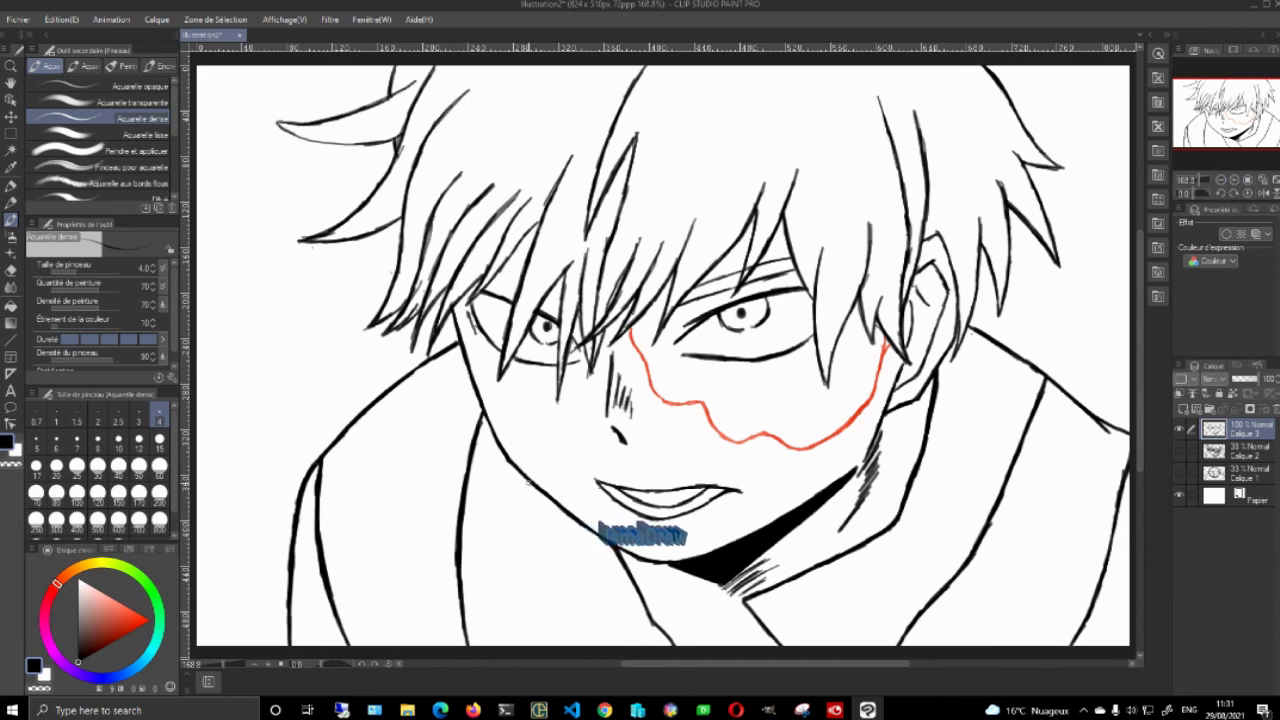
pyautogui.moveTo(535, 490)
pyautogui.mouseDown()
pyautogui.moveTo(530, 576)
pyautogui.moveTo(504, 628)
pyautogui.moveTo(545, 645)
pyautogui.mouseUp()
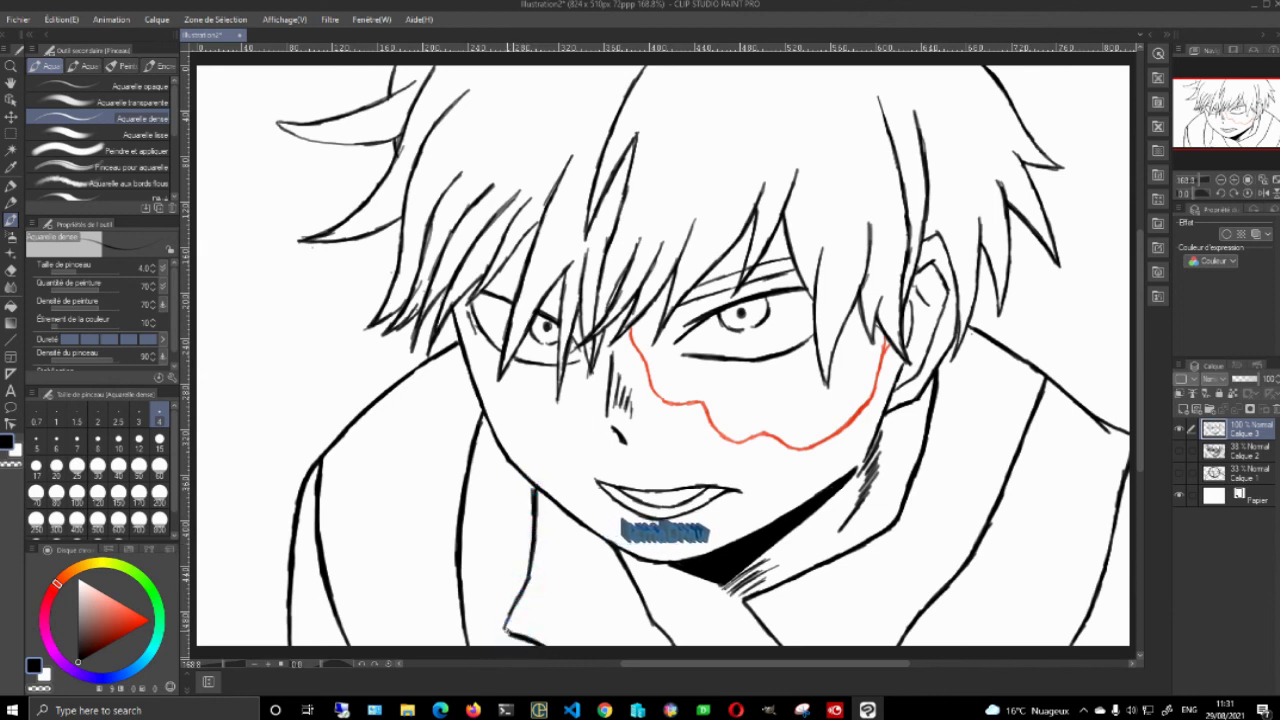
pyautogui.moveTo(513, 588); pyautogui.dragTo(509, 620)
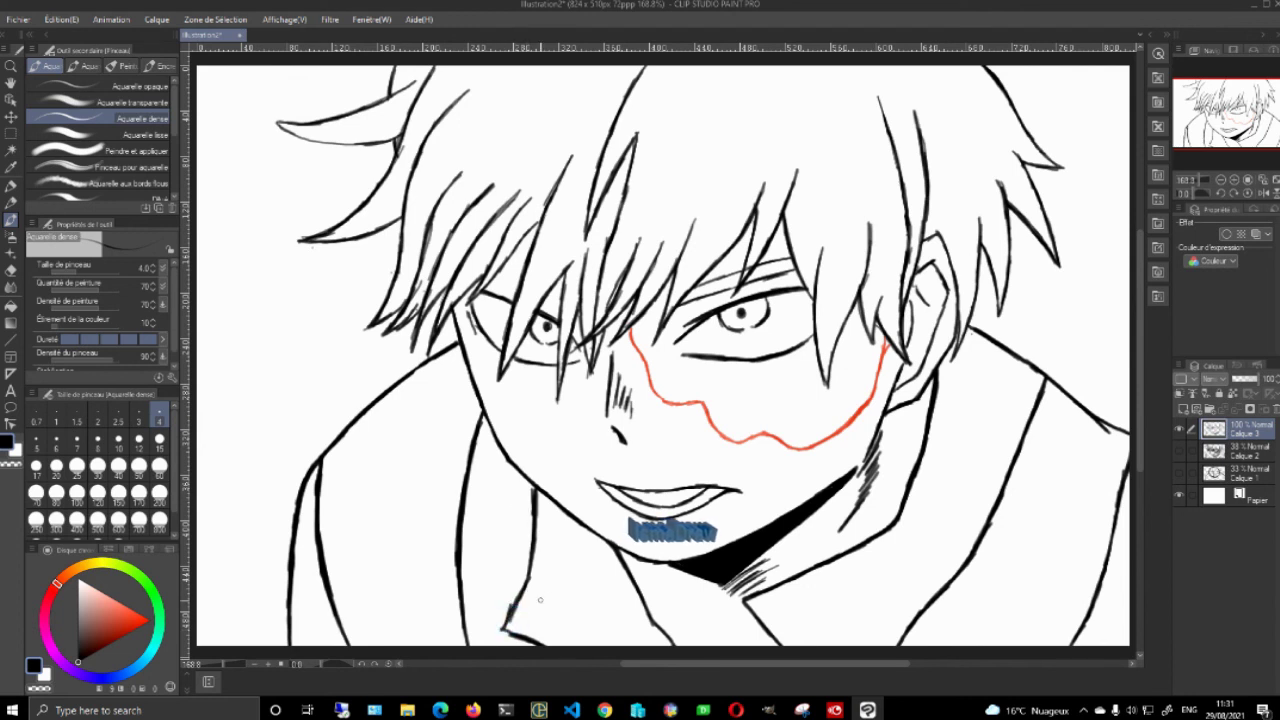
# Touch up the lower part of the new collar edge, erasing the excess ink above its pointed corner
pyautogui.press('e')
pyautogui.moveTo(508, 625); pyautogui.dragTo(538, 580)
pyautogui.press('b')
pyautogui.press('e')
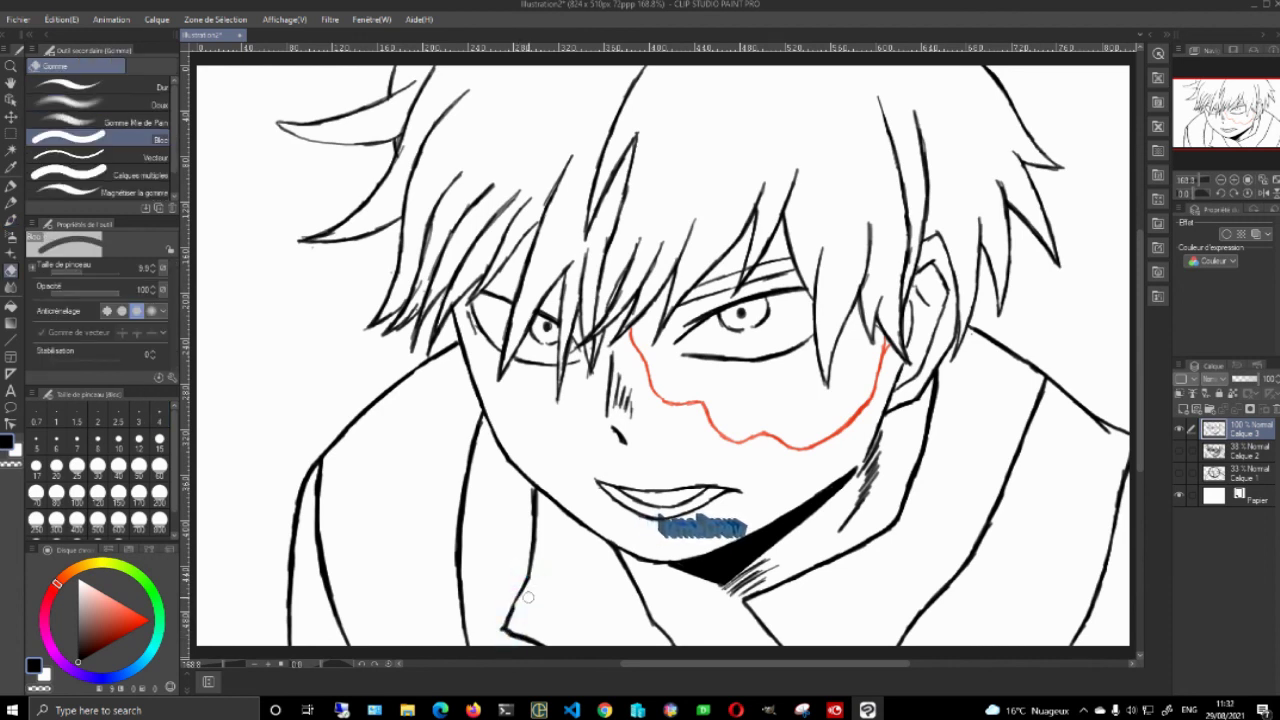
pyautogui.press('b')
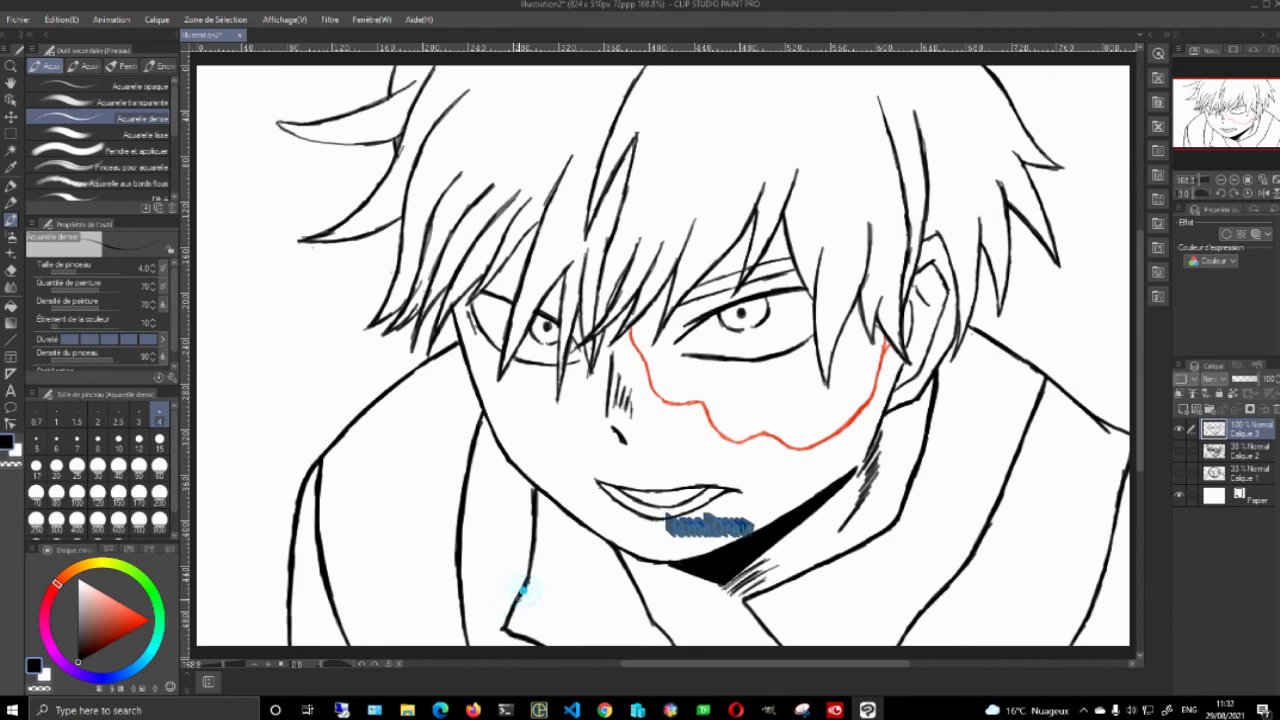
pyautogui.press('e')
pyautogui.moveTo(528, 594); pyautogui.dragTo(542, 567)
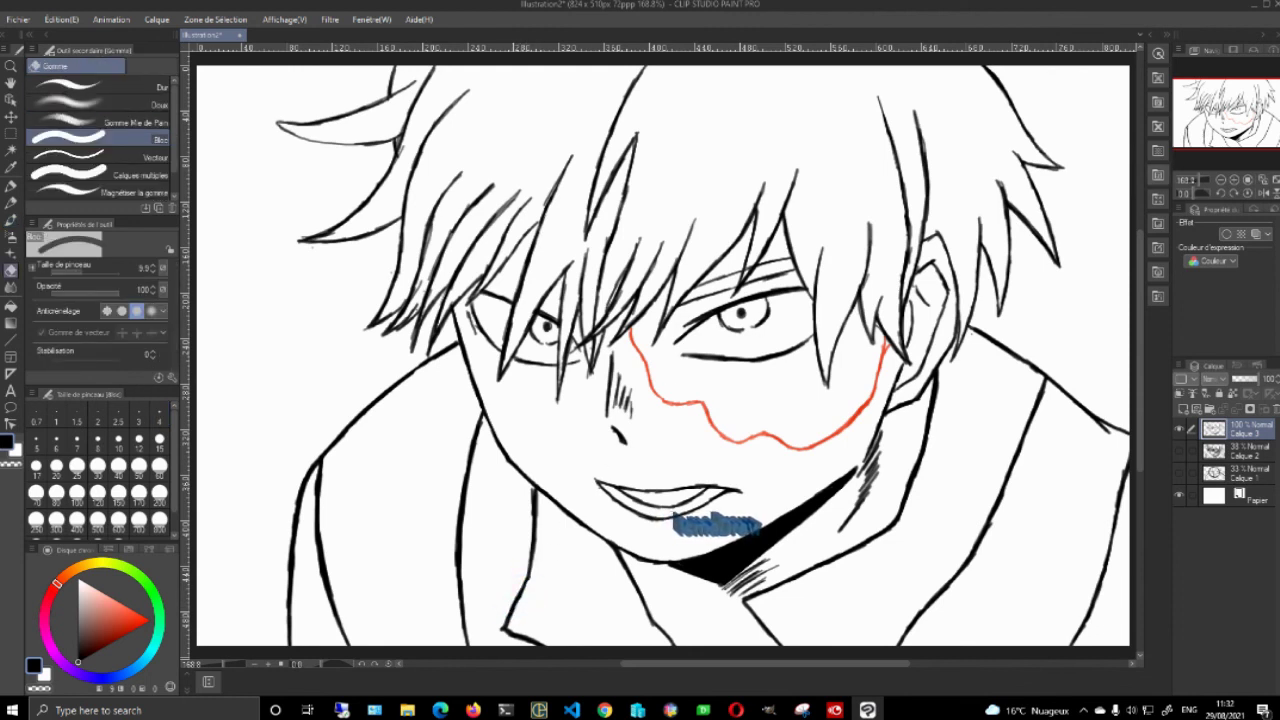
# Erase the long upper hair spike on the unscarred side and redraw it in black with a shorter tip
pyautogui.moveTo(1235, 113)
pyautogui.mouseDown()
pyautogui.moveTo(1231, 127)
pyautogui.moveTo(1234, 109)
pyautogui.mouseUp()
pyautogui.click(1265, 179)
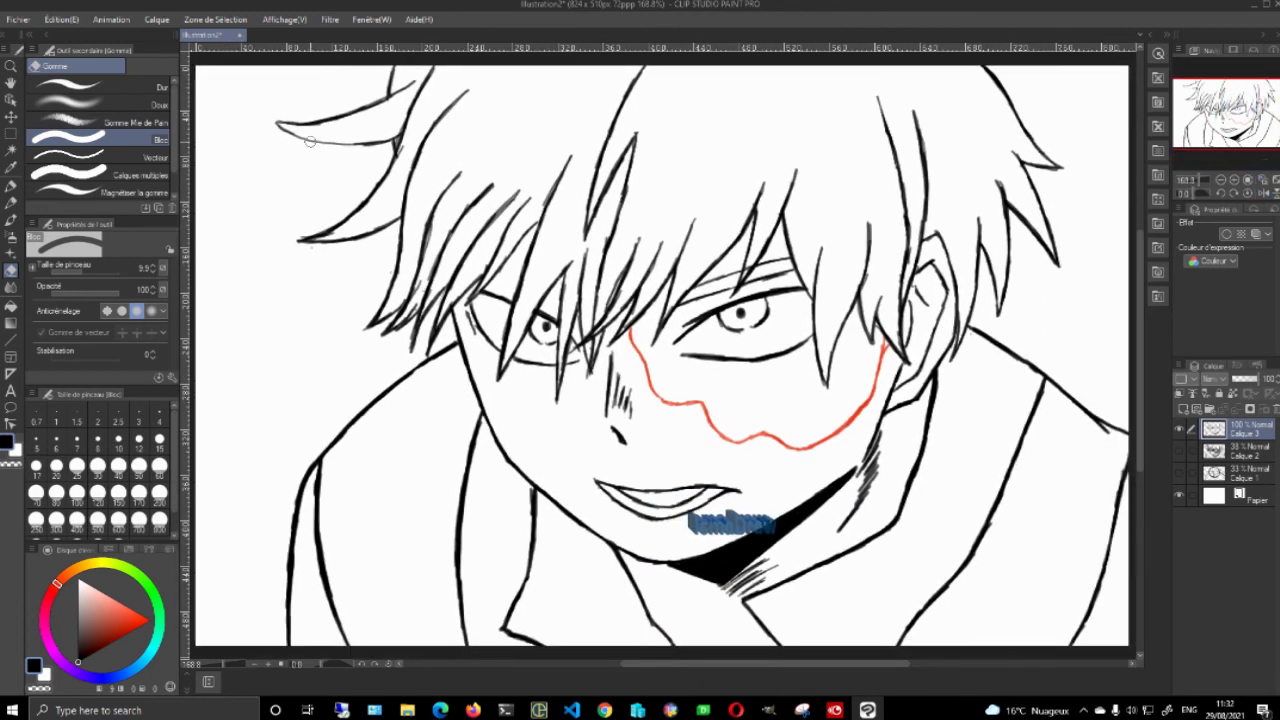
pyautogui.moveTo(279, 119)
pyautogui.mouseDown()
pyautogui.moveTo(287, 108)
pyautogui.moveTo(318, 138)
pyautogui.moveTo(410, 78)
pyautogui.moveTo(311, 147)
pyautogui.moveTo(410, 80)
pyautogui.mouseUp()
pyautogui.press('b')
pyautogui.press('e')
pyautogui.press('b')
pyautogui.moveTo(362, 140); pyautogui.dragTo(331, 141)
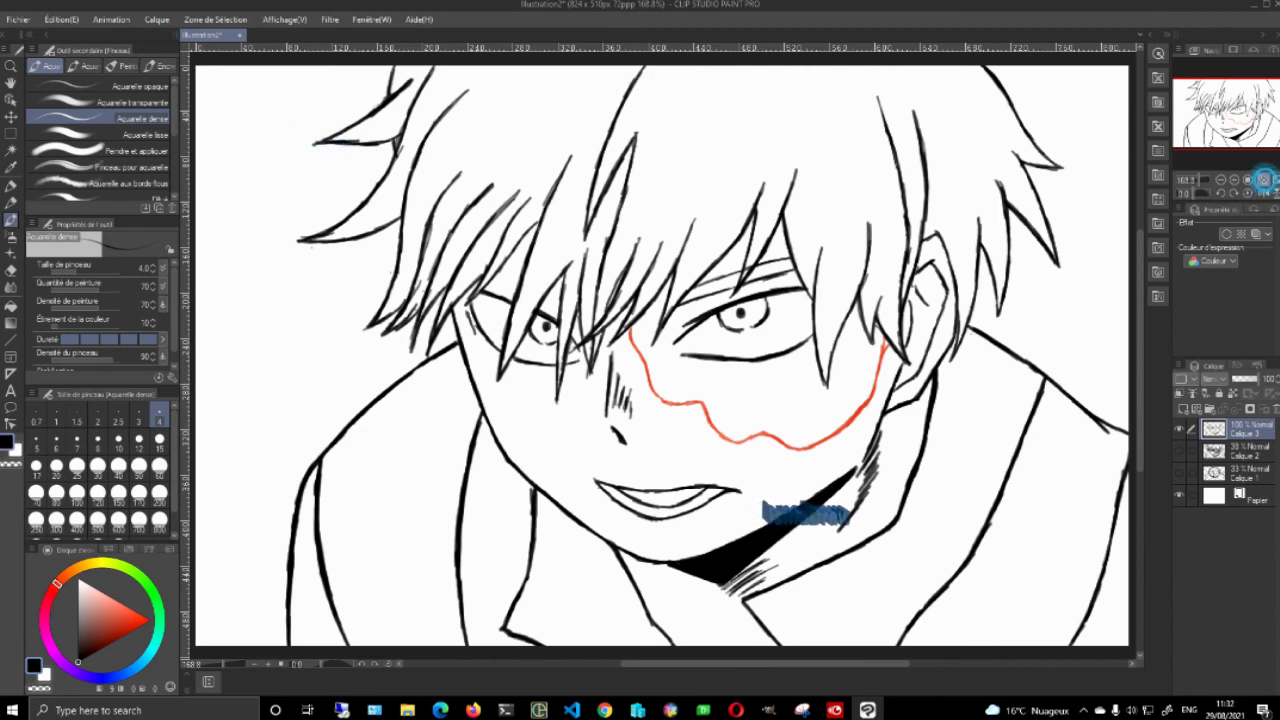
# Show the Calque 2 sketch briefly beneath the ink to compare it with the finished line art, and hide it again
pyautogui.click(1181, 452)
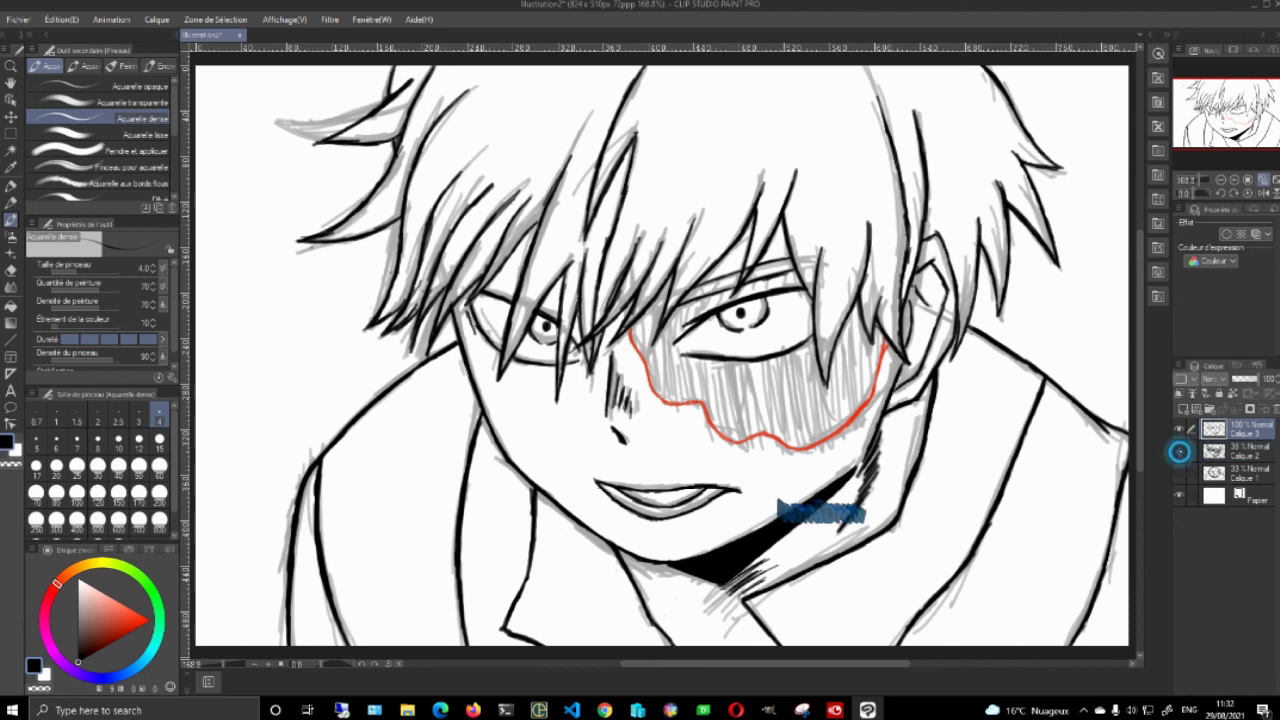
pyautogui.click(1181, 452)
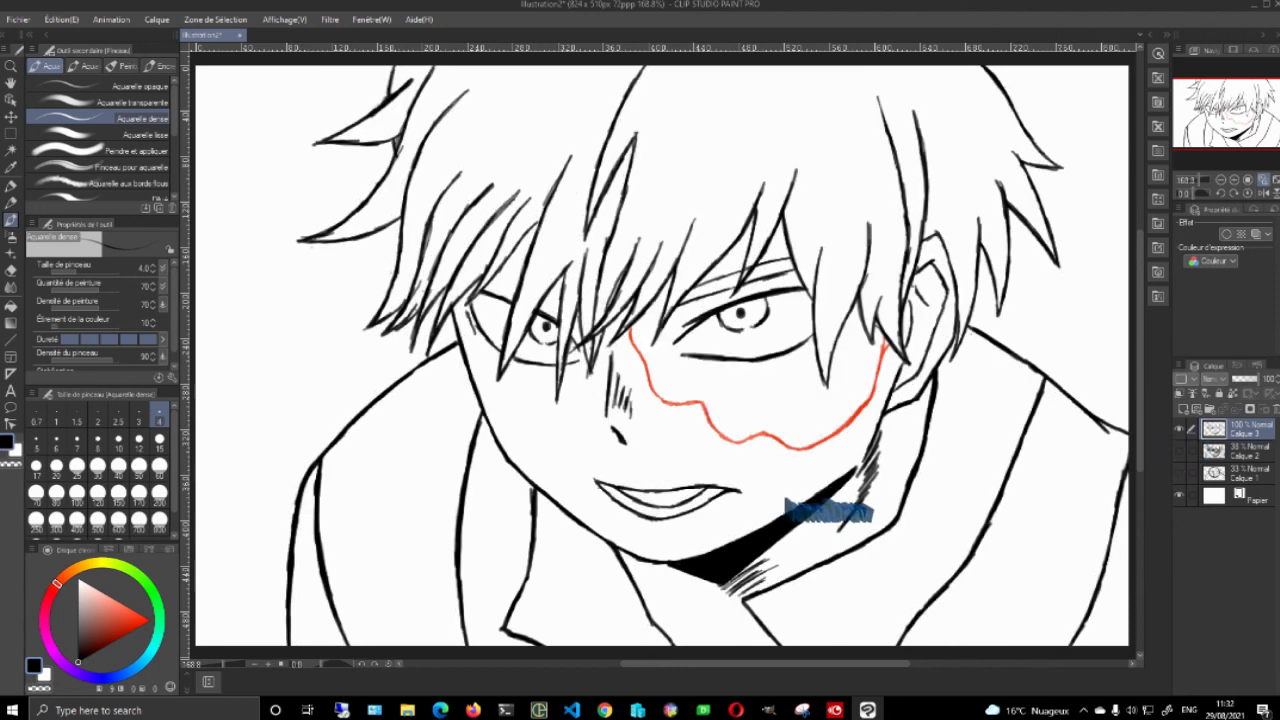
pyautogui.click(834, 710)
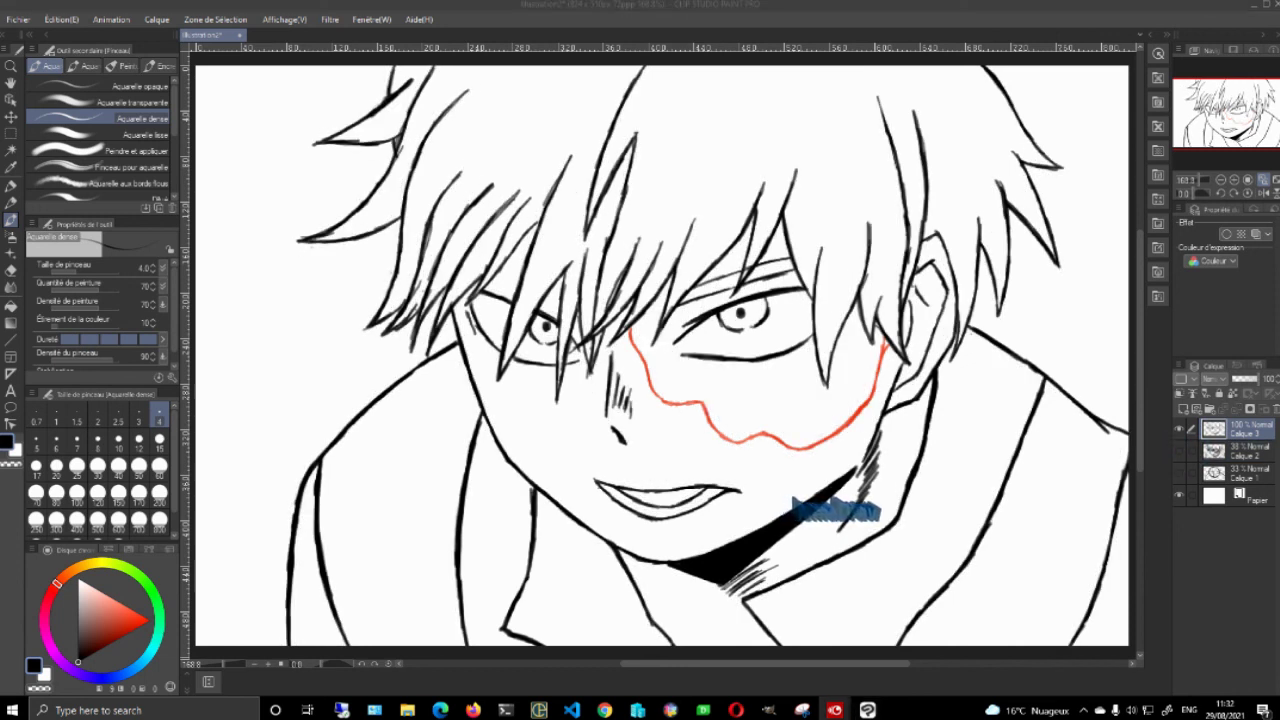